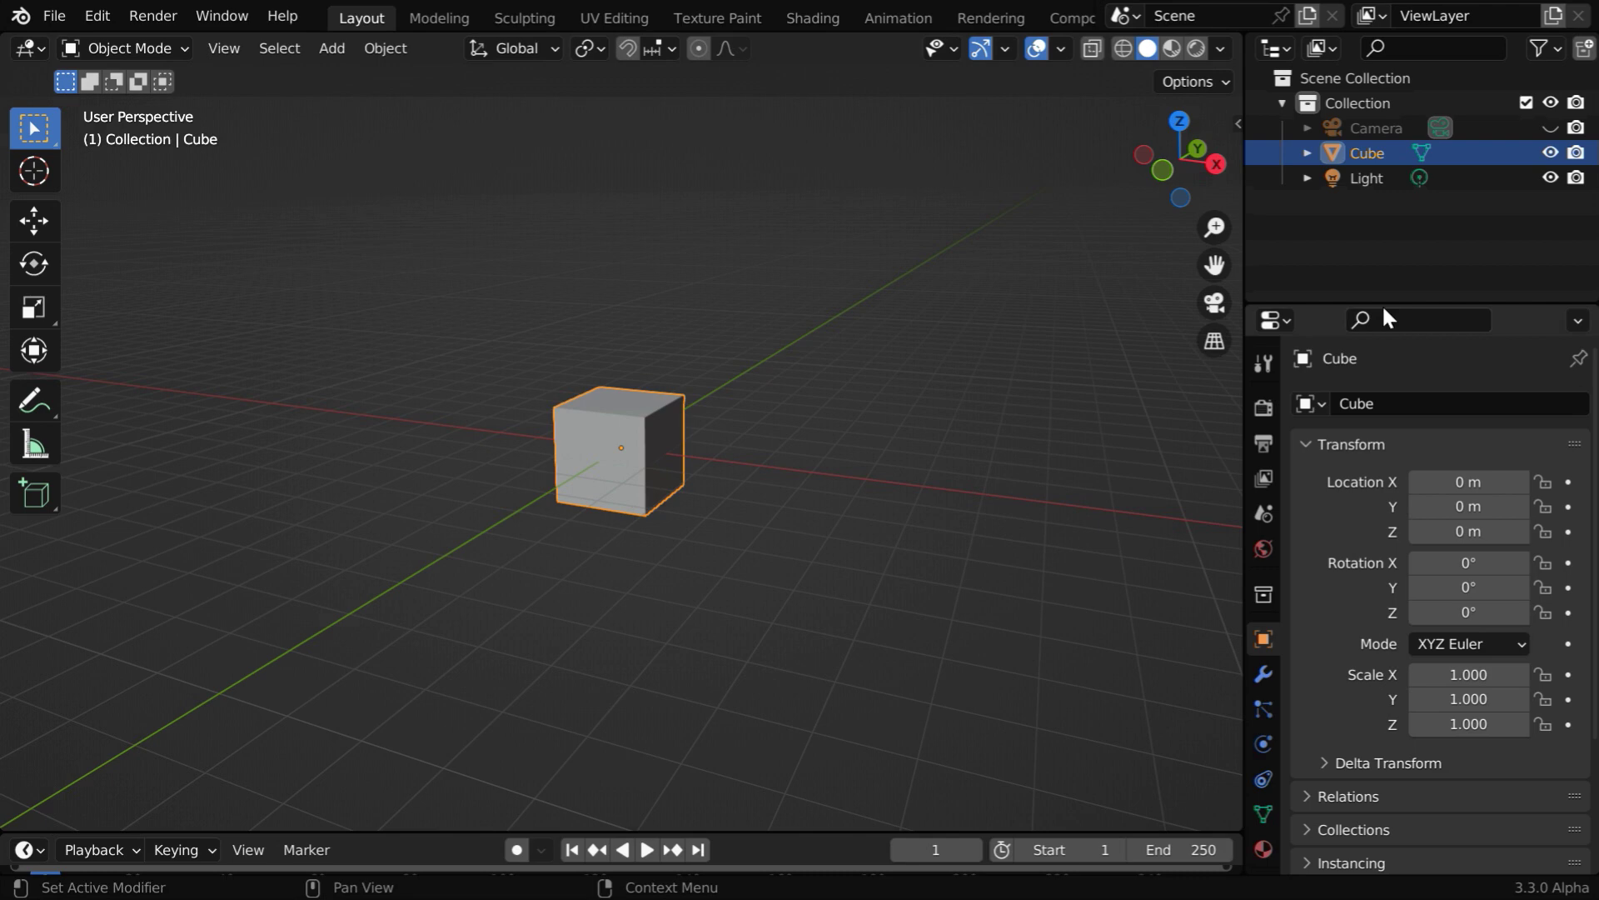
# Hide the cube and add a new plane mesh.
pyautogui.click(1550, 152)
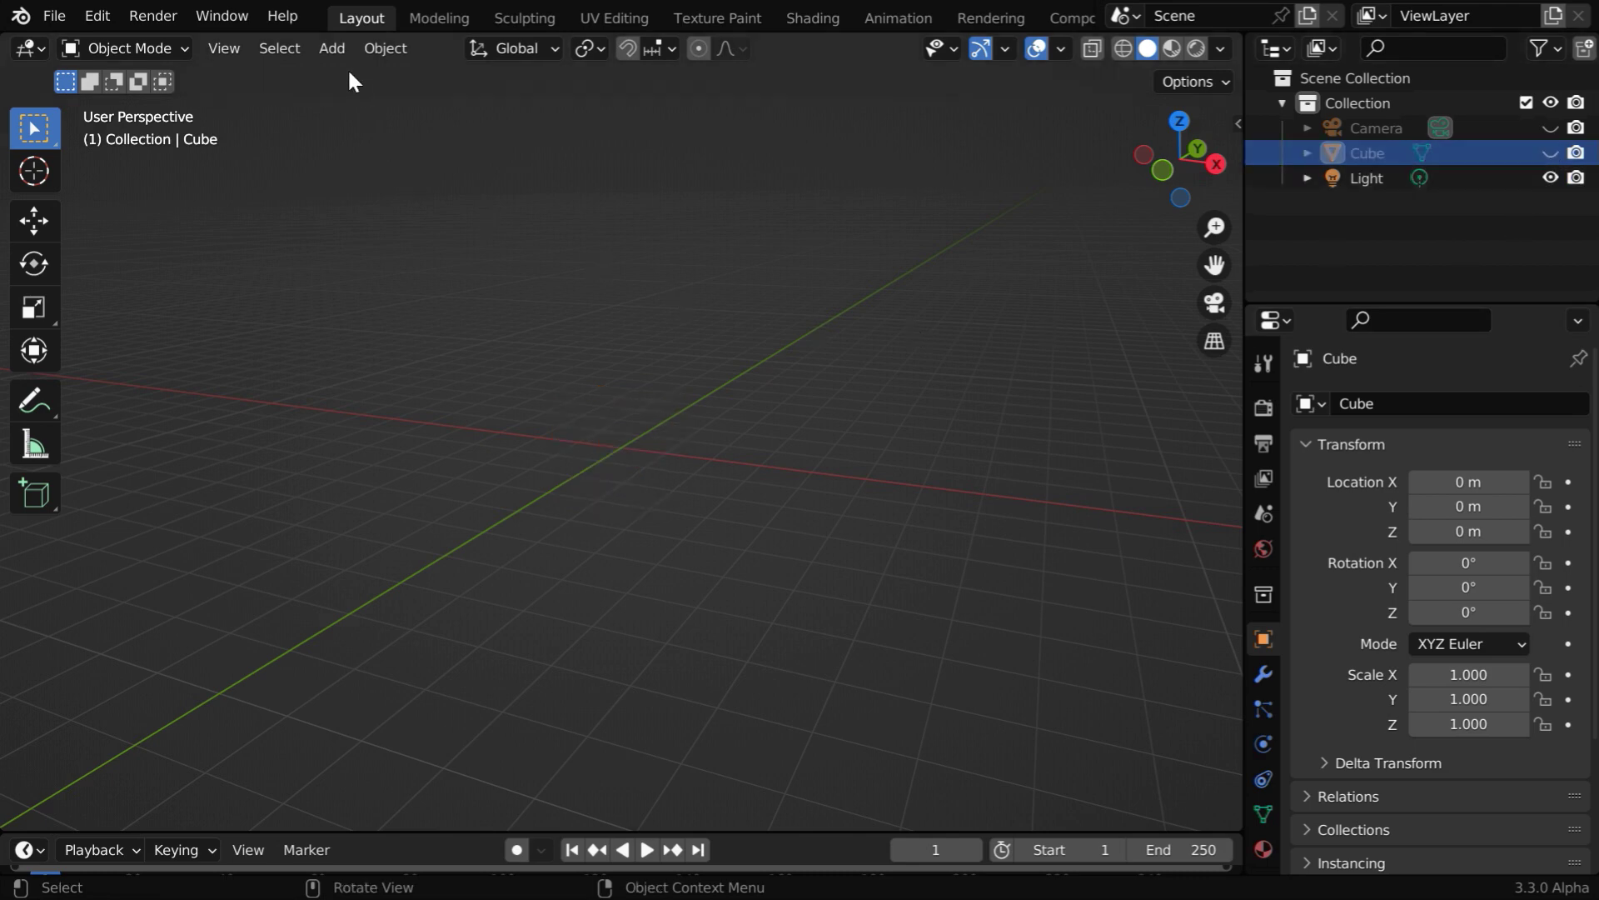
pyautogui.click(331, 47)
pyautogui.moveTo(356, 77)
pyautogui.click(575, 76)
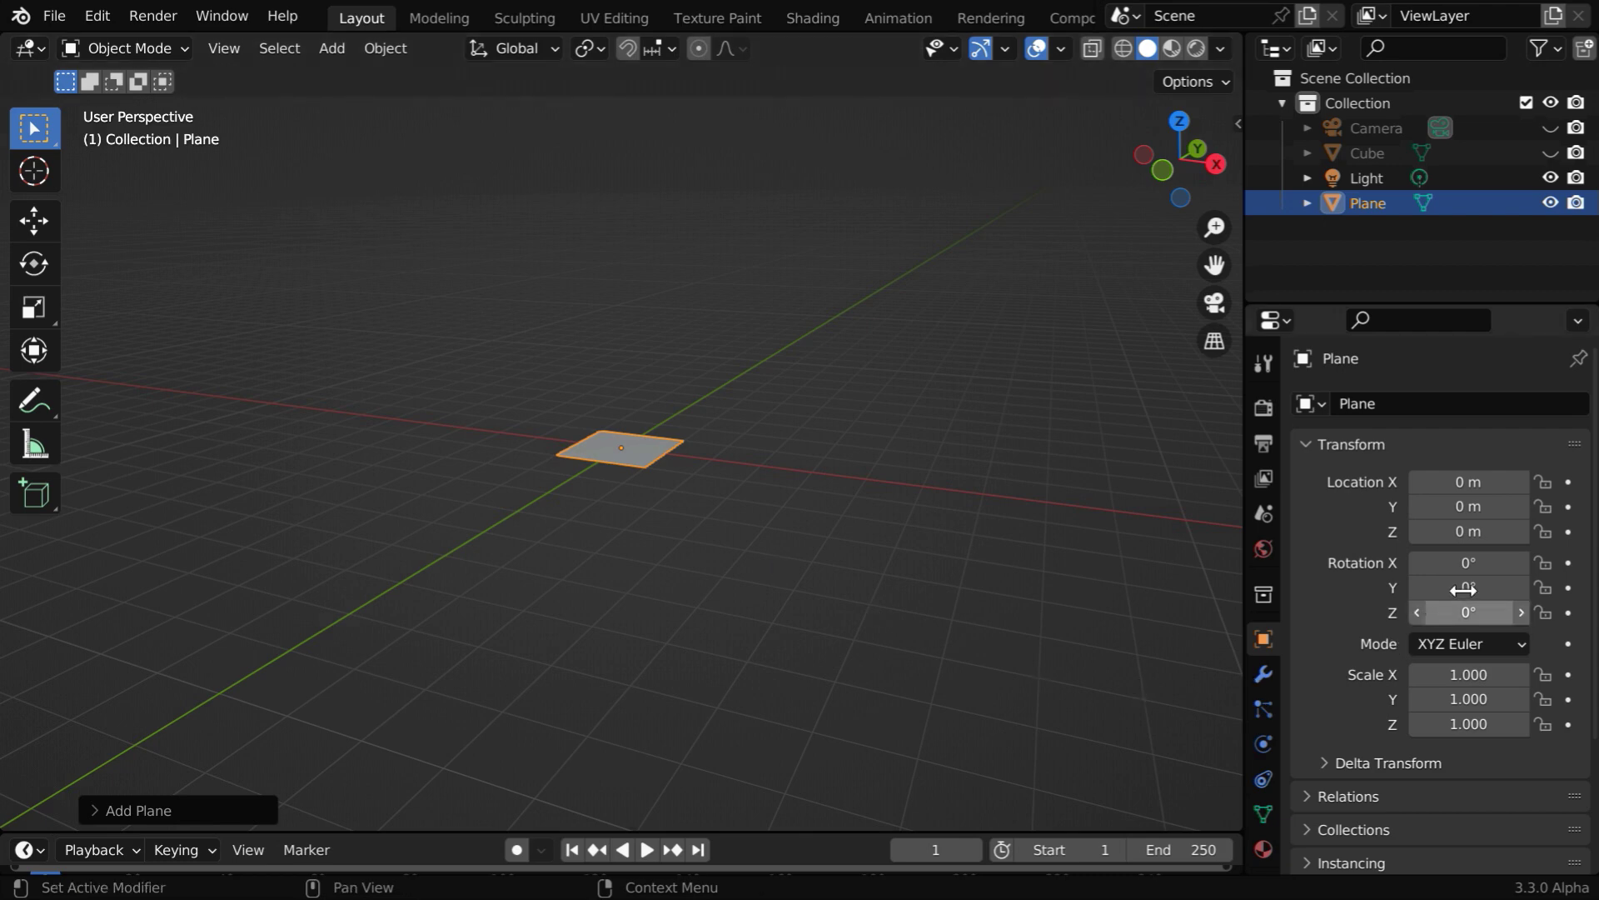
# Stand the plane upright with X rotation 90° and raise it to Z 4 m.
pyautogui.click(1478, 563)
pyautogui.write('90')
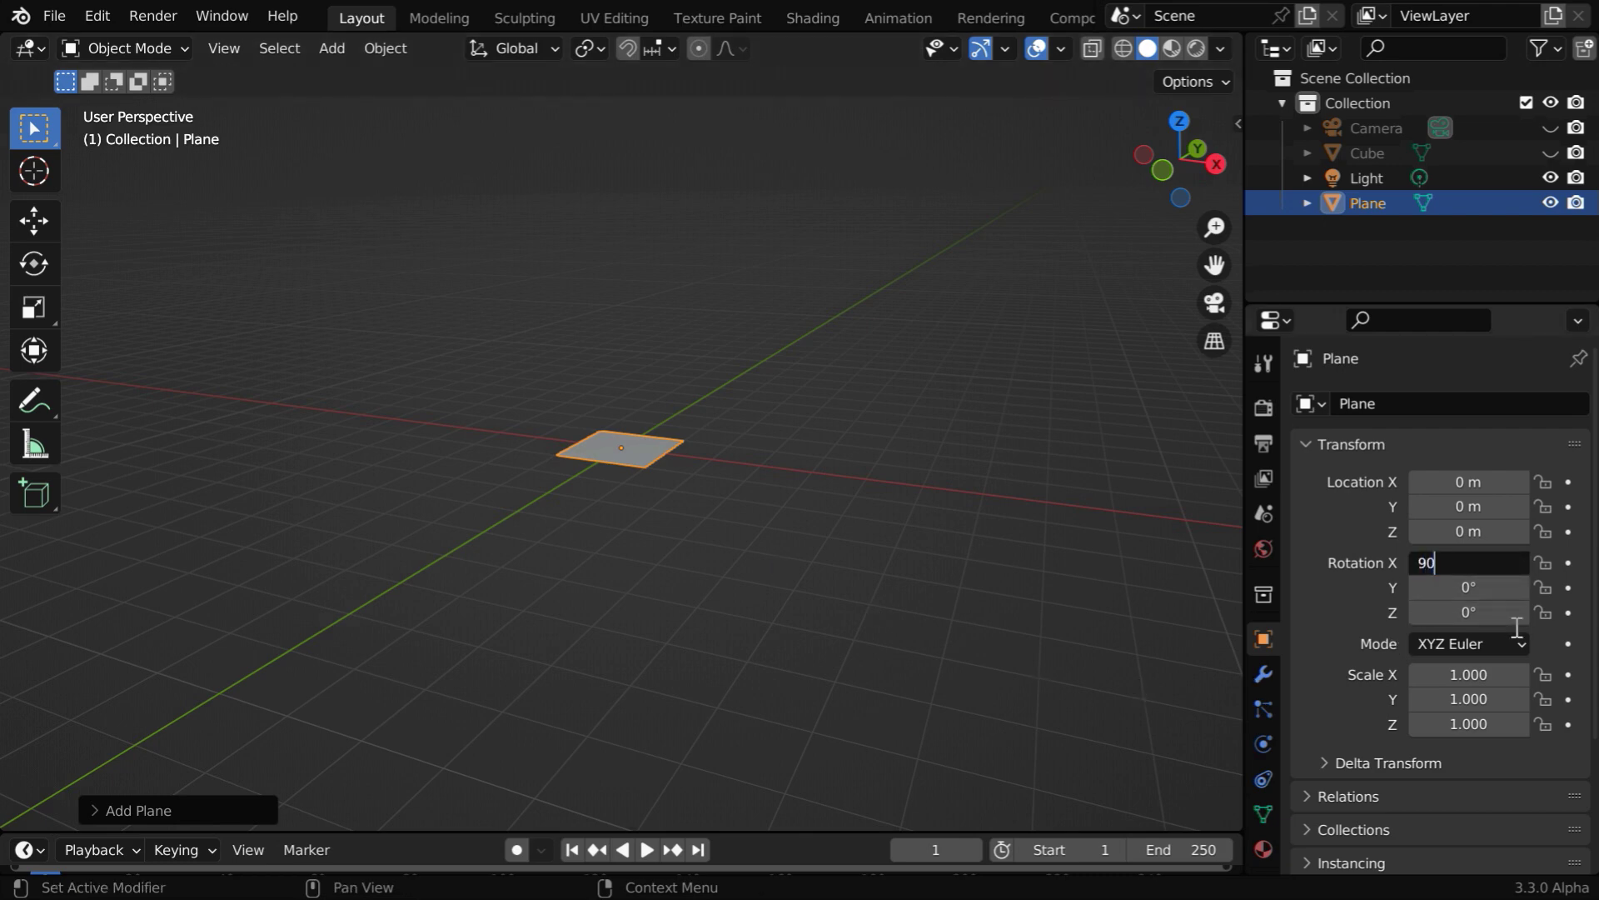
pyautogui.press('Tab')
pyautogui.press('Tab')
pyautogui.hotkey('shift', 'Tab')
pyautogui.hotkey('shift', 'Tab')
pyautogui.hotkey('shift', 'Tab')
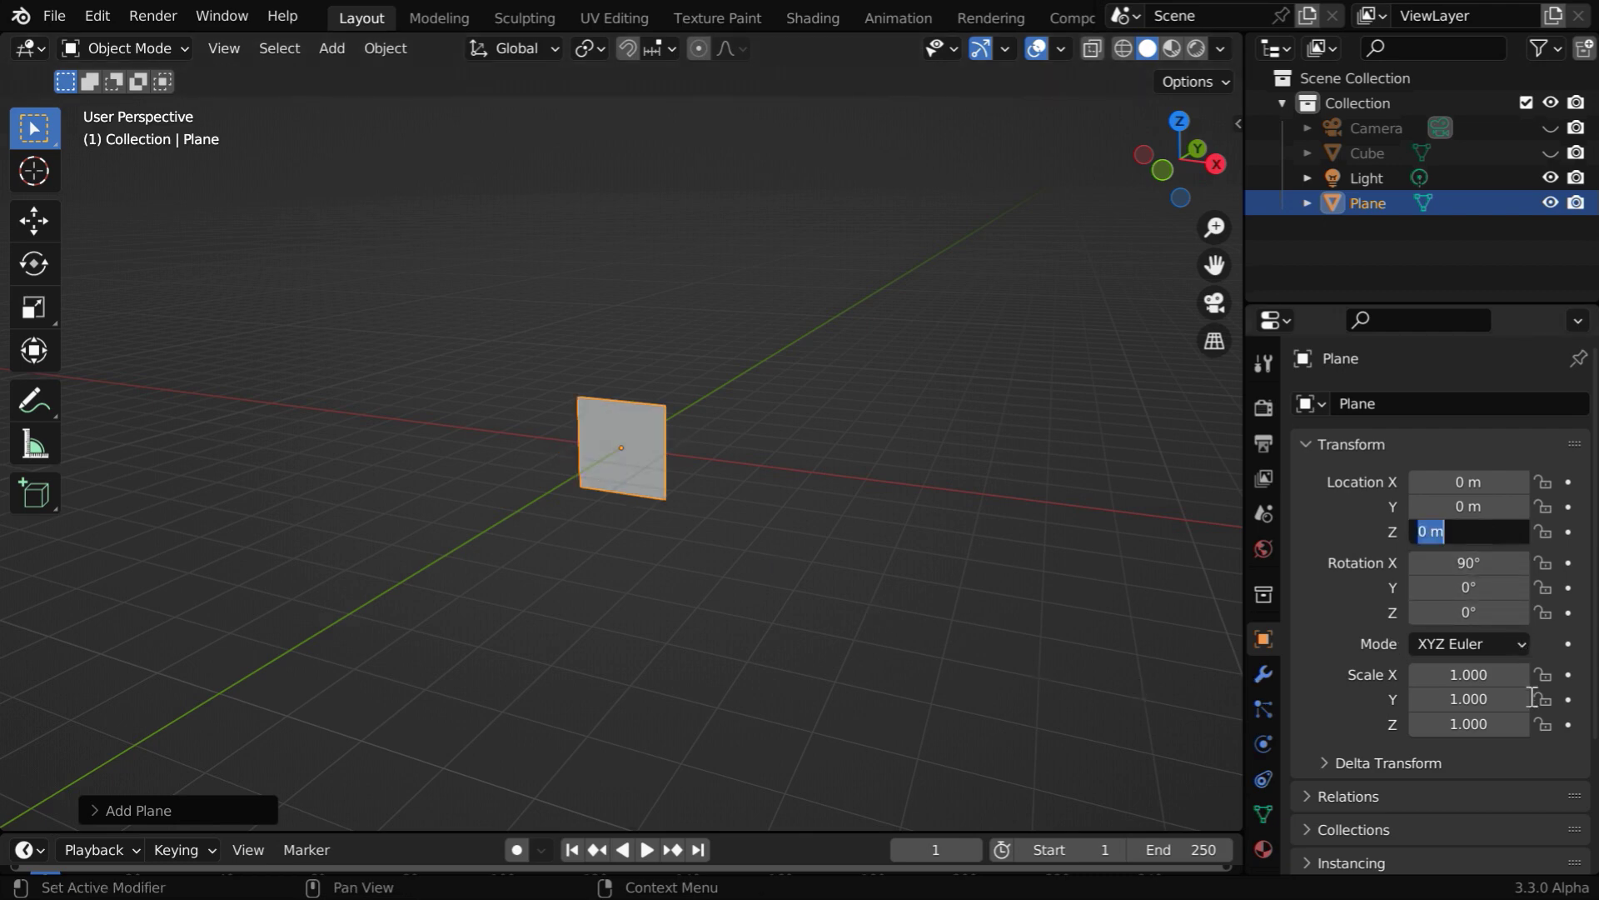
pyautogui.write('4')
pyautogui.press('Return')
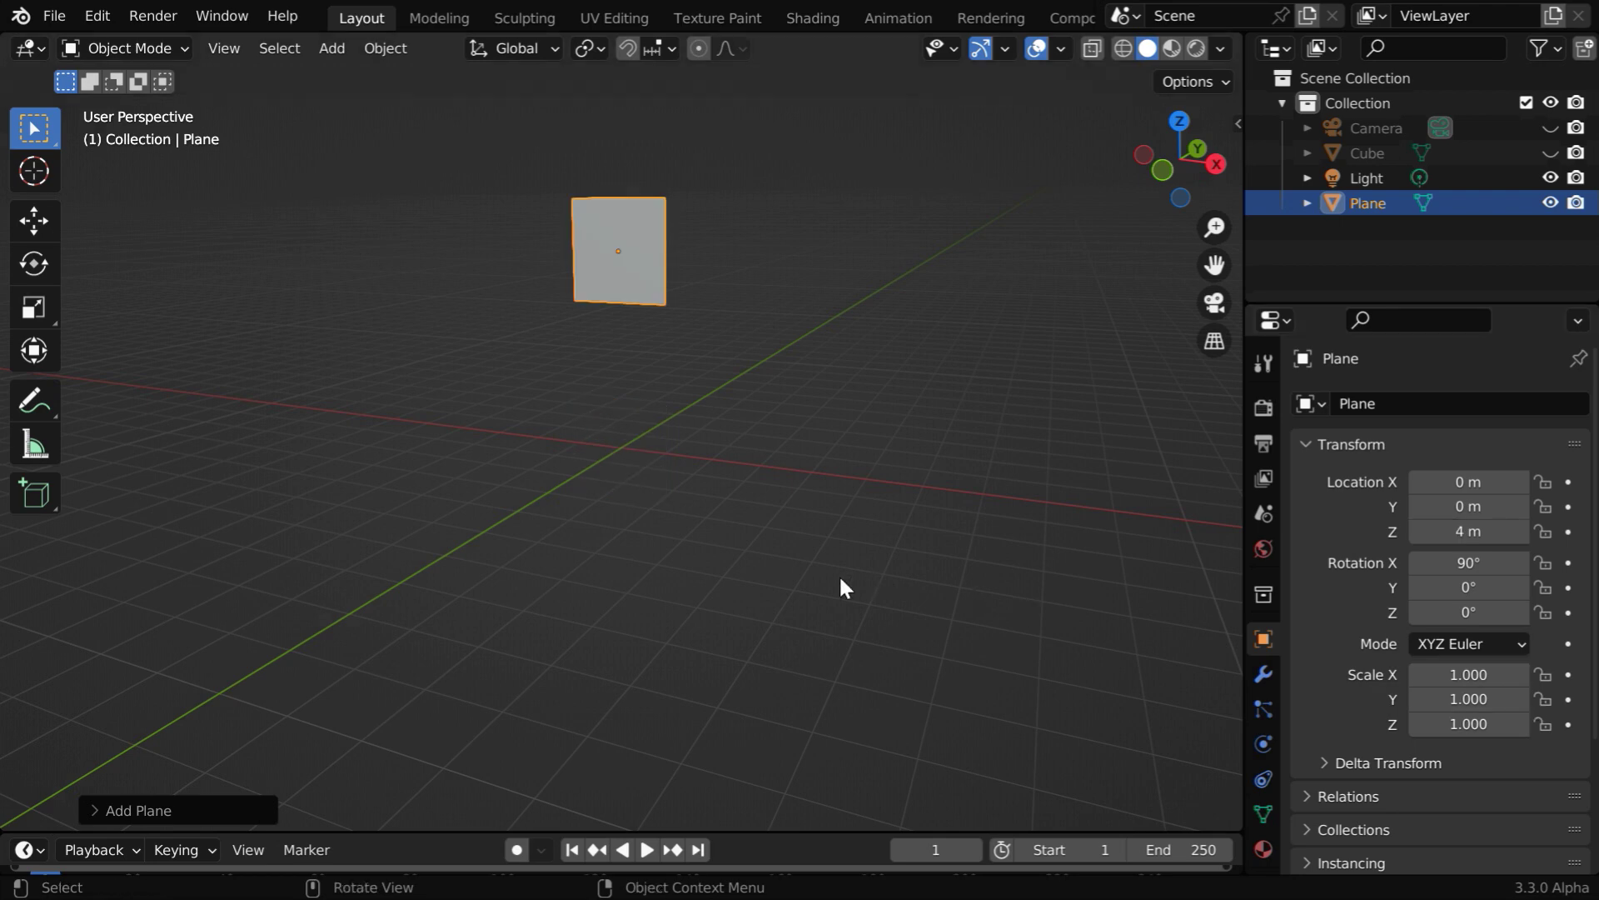
pyautogui.press('KP_Decimal')
pyautogui.moveTo(685, 615); pyautogui.dragTo(721, 567, button='middle')
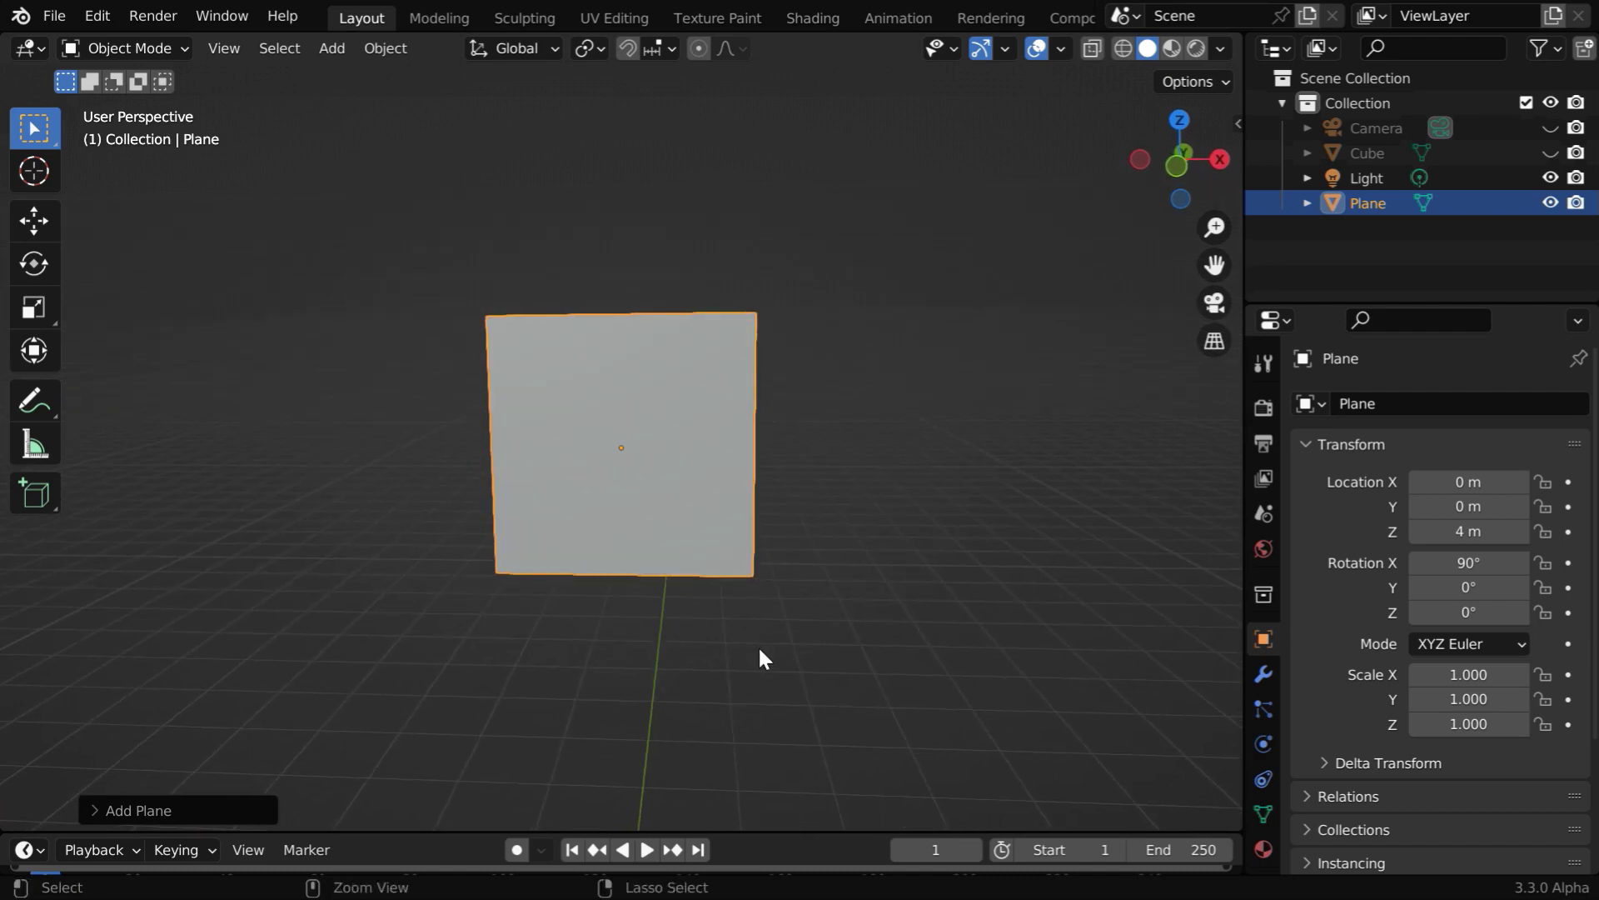
# Set the plane's X scale to 2 and apply its rotation and scale.
pyautogui.click(1467, 675)
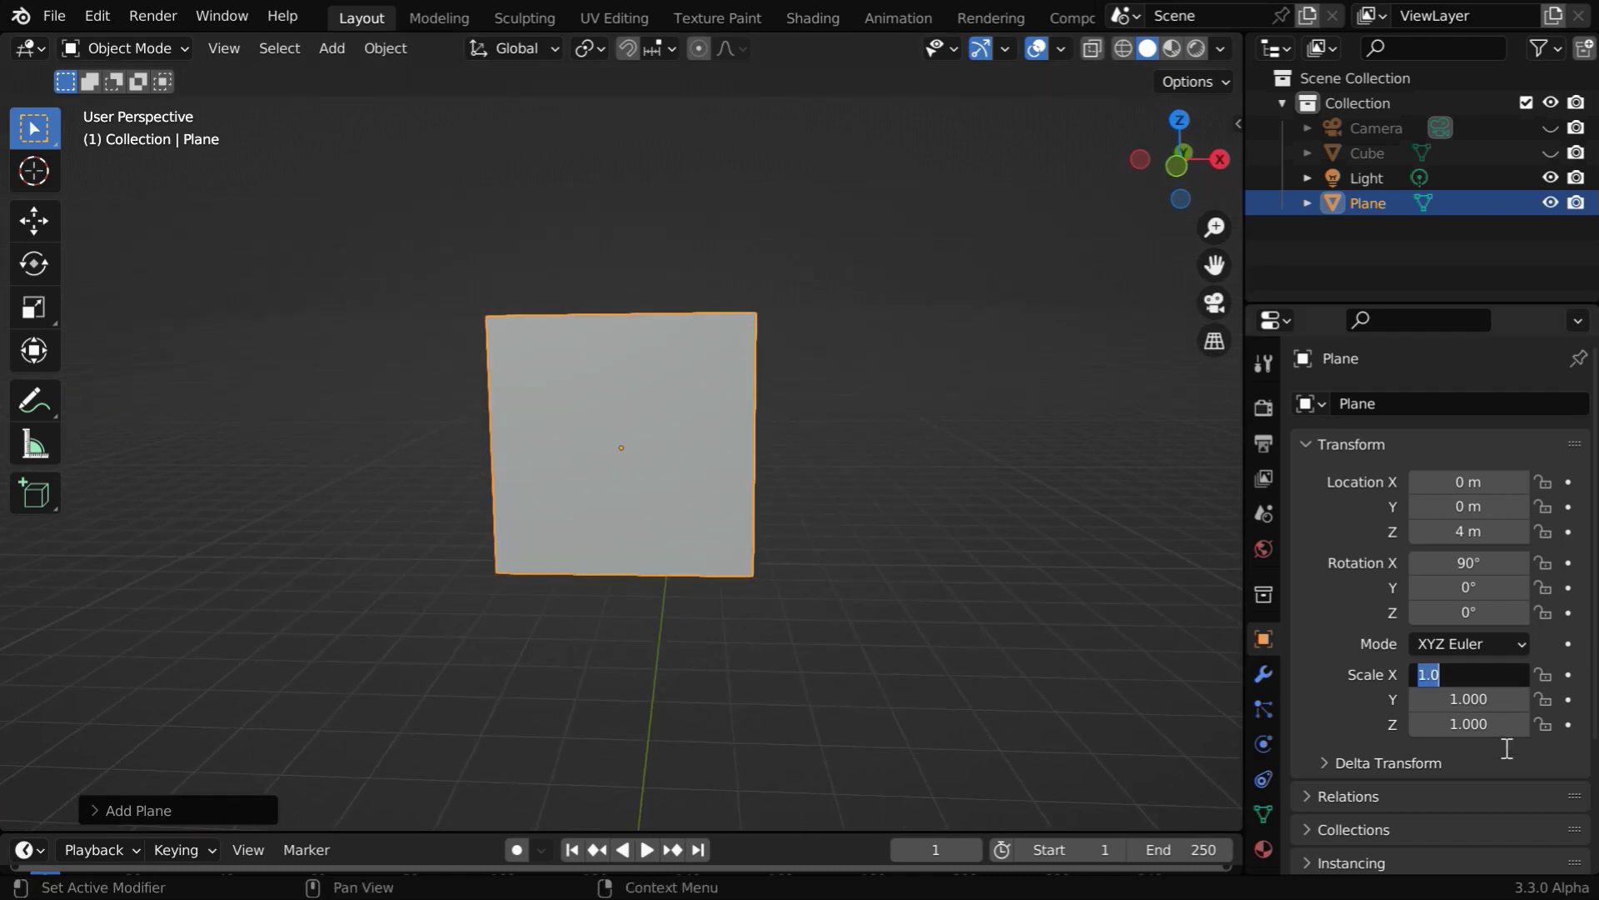
pyautogui.write('2')
pyautogui.press('Return')
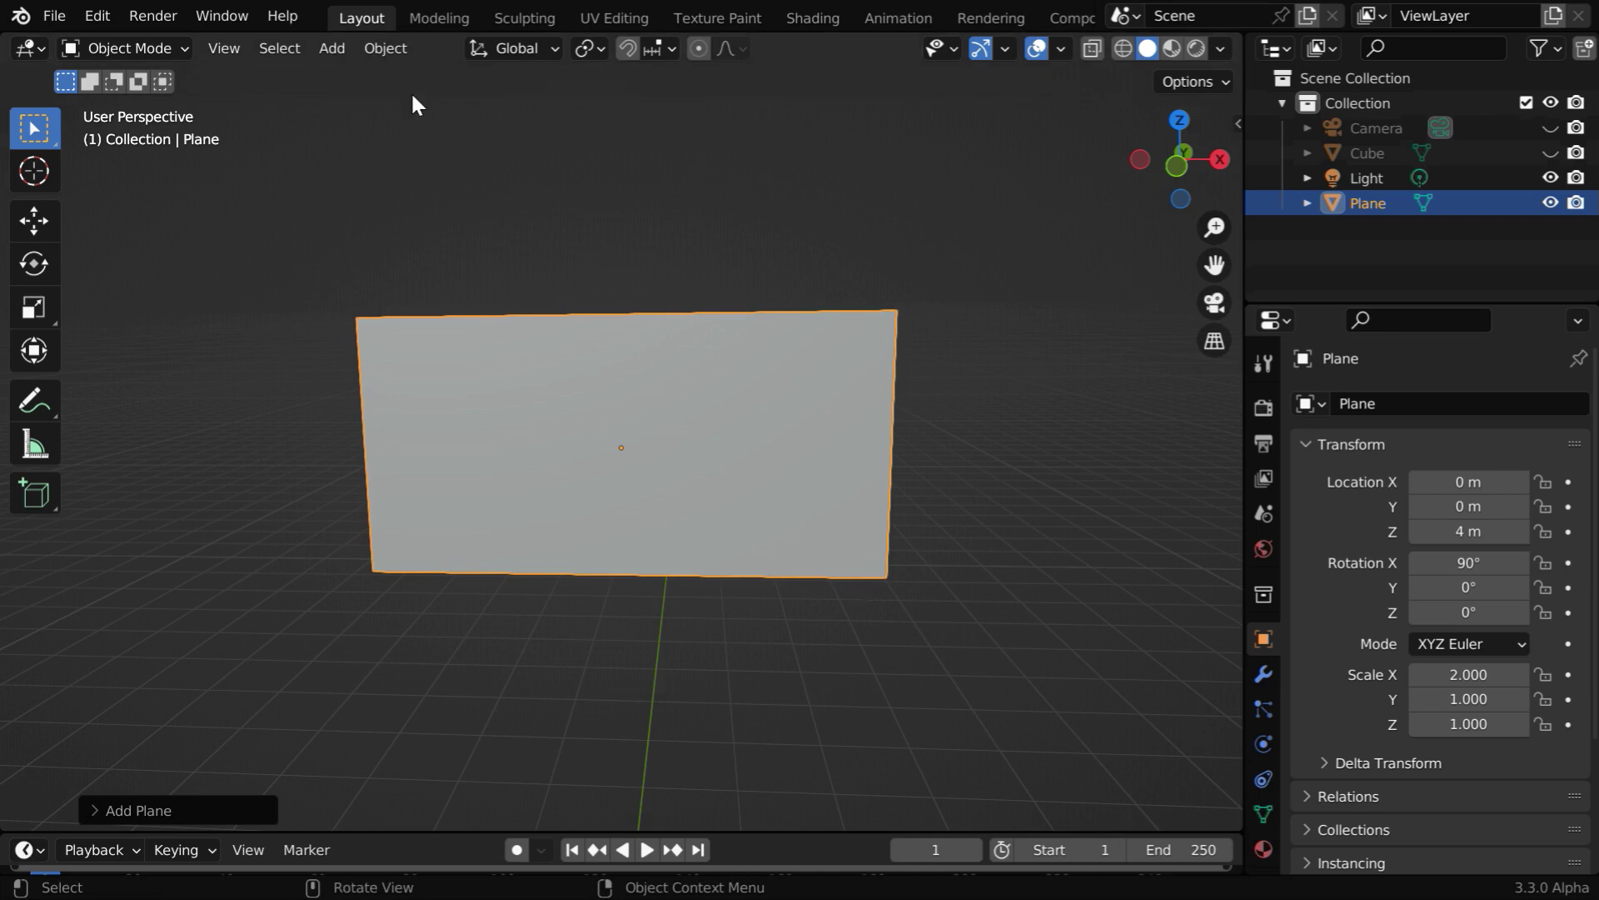
pyautogui.click(386, 48)
pyautogui.moveTo(425, 179)
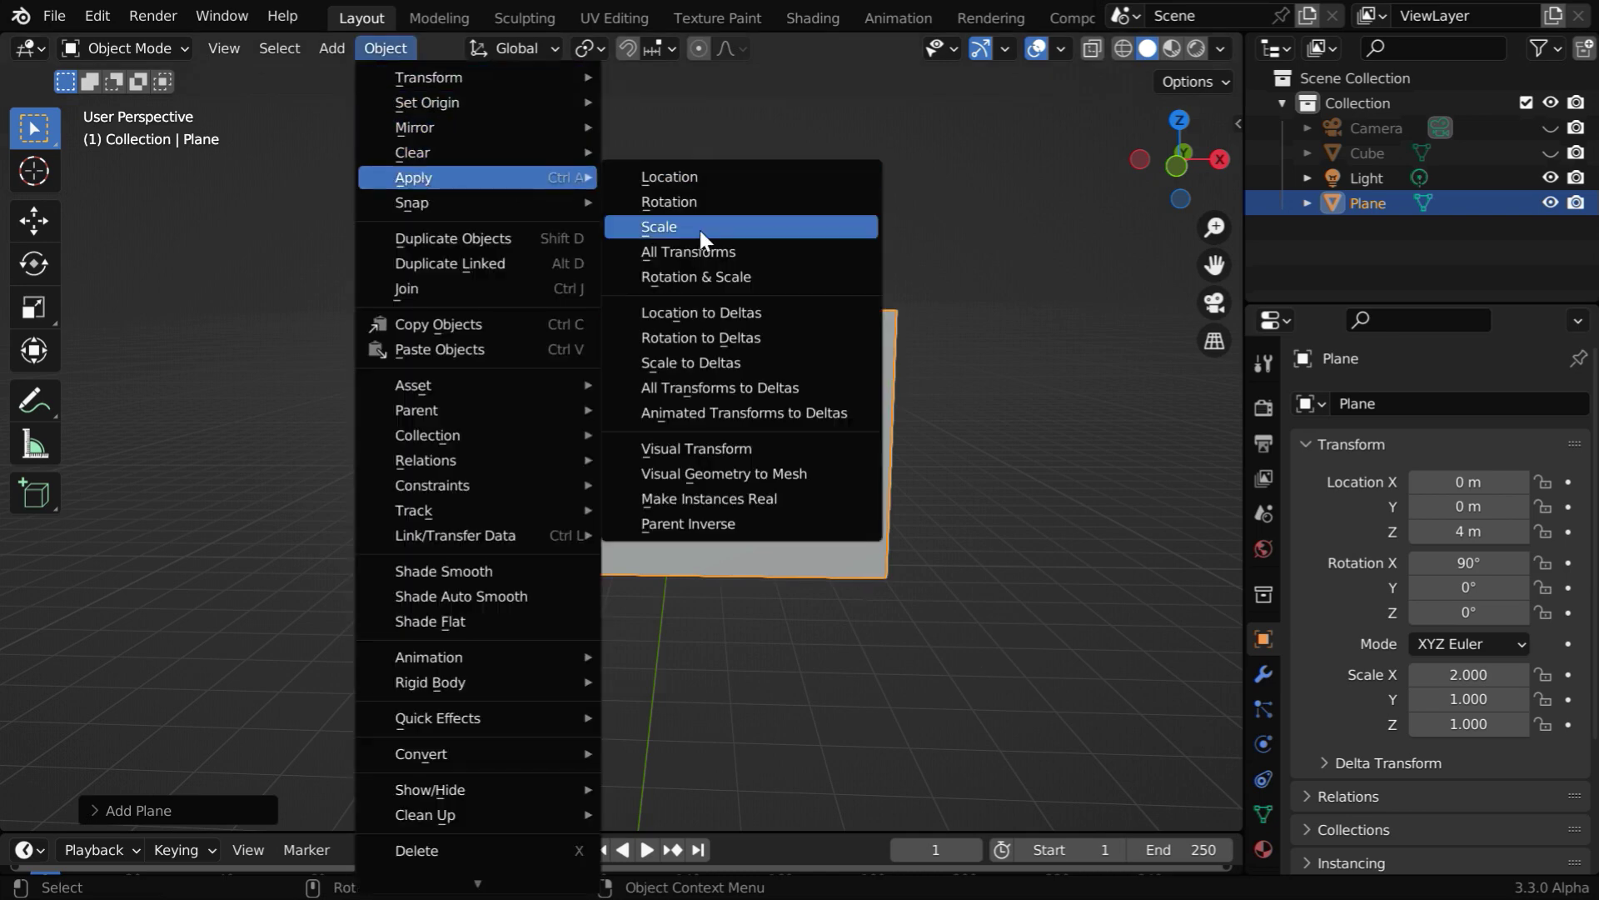
pyautogui.click(765, 278)
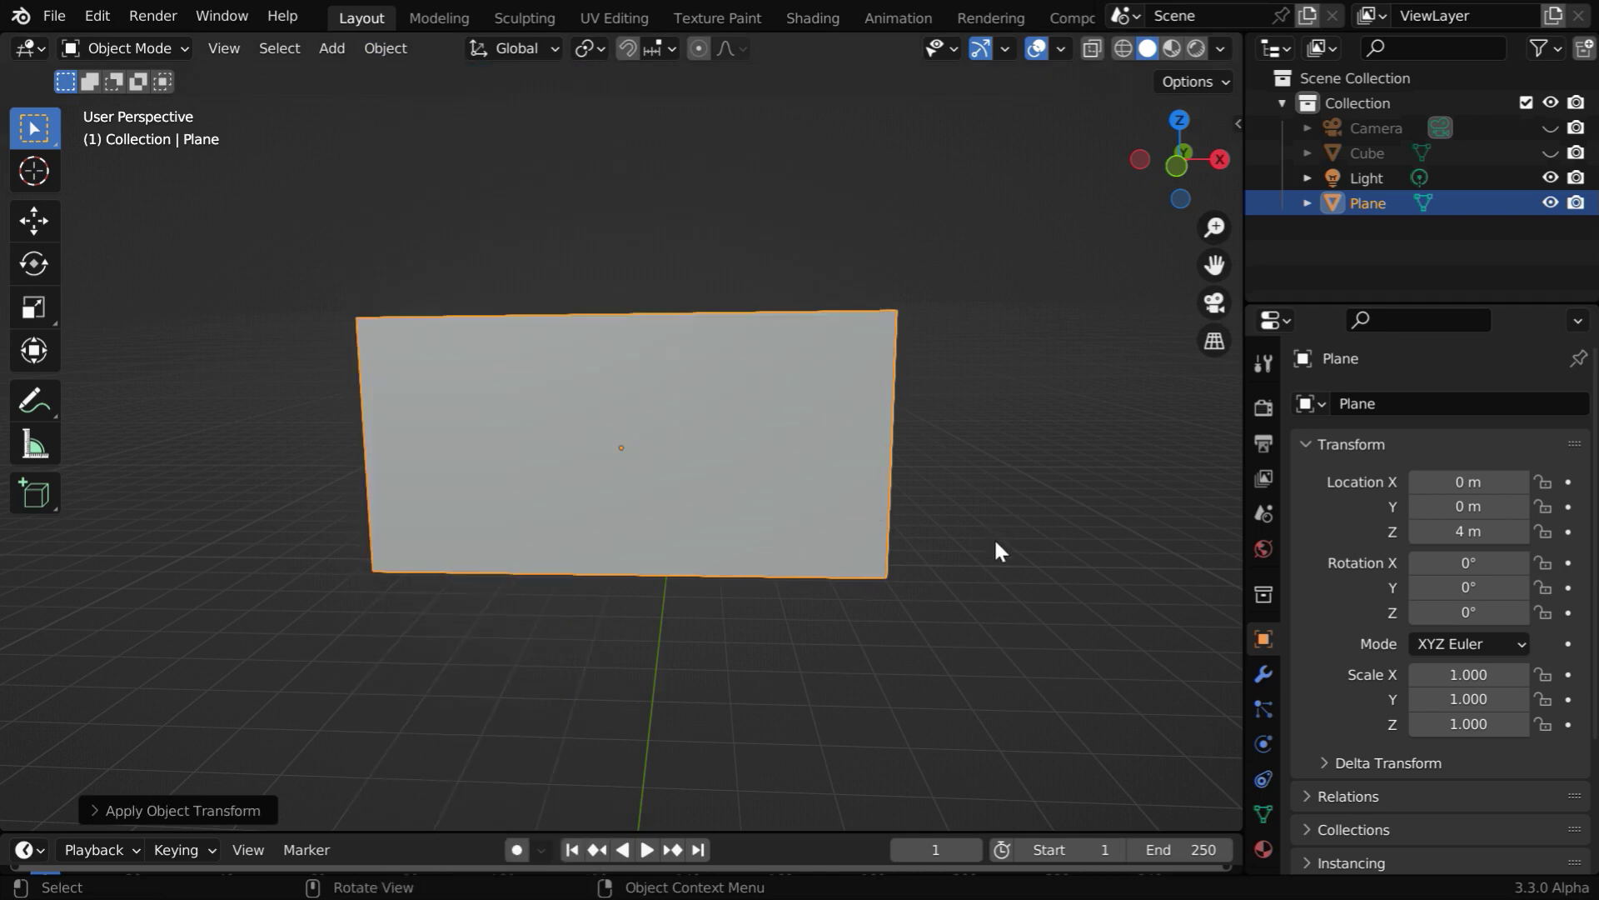
# Add a Simple Subdivision Surface modifier to the plane and raise its level to 5.
pyautogui.click(1263, 675)
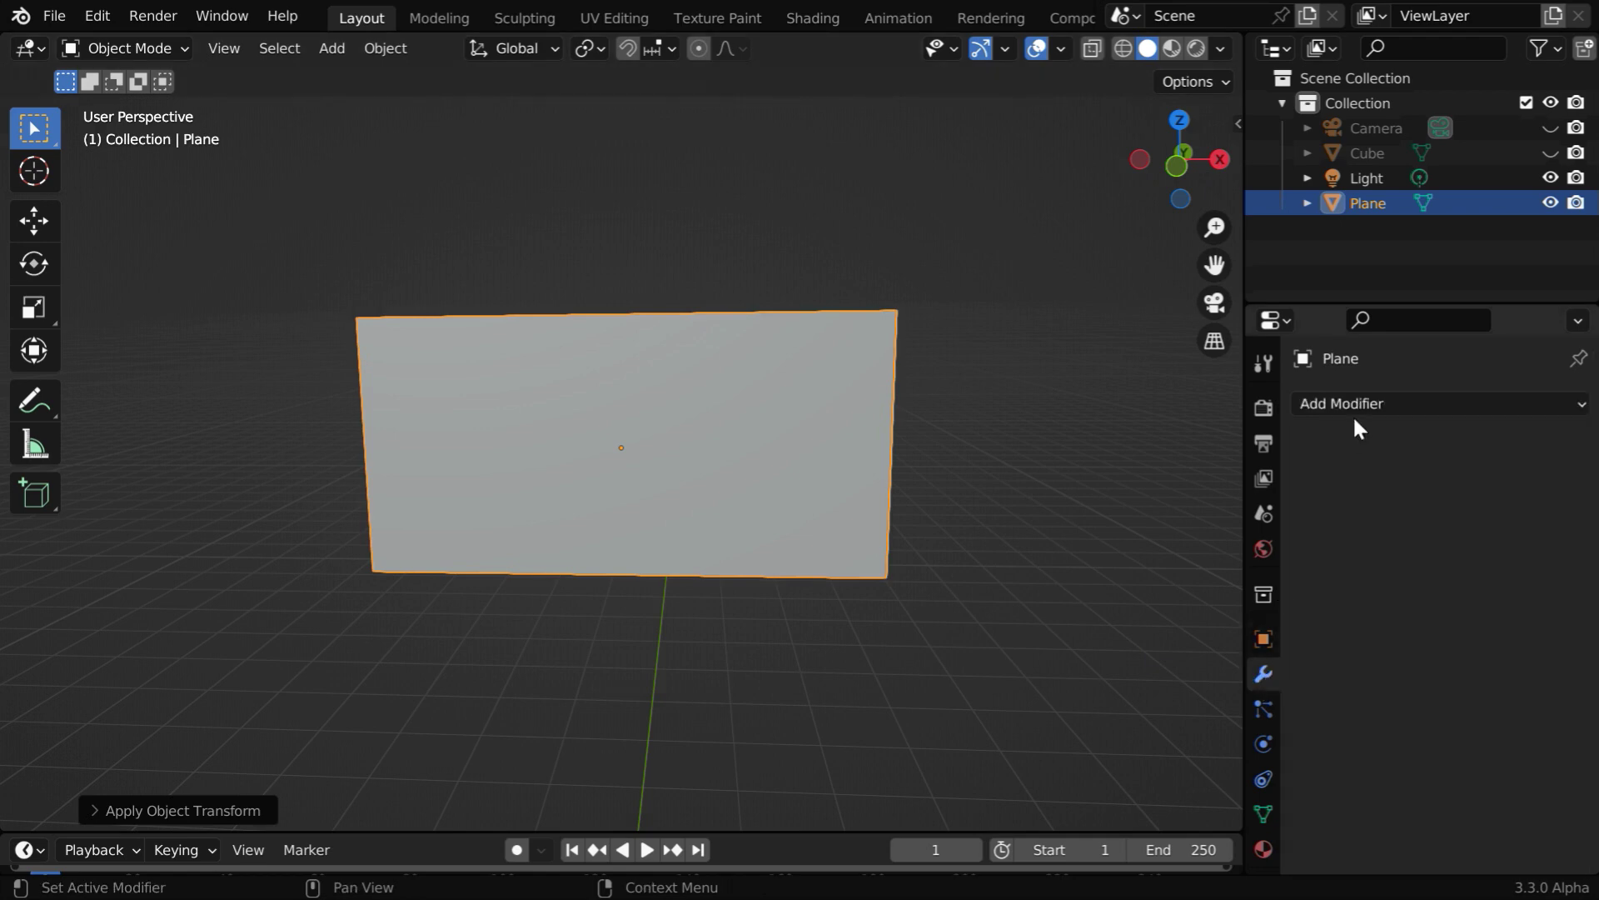
pyautogui.click(1357, 406)
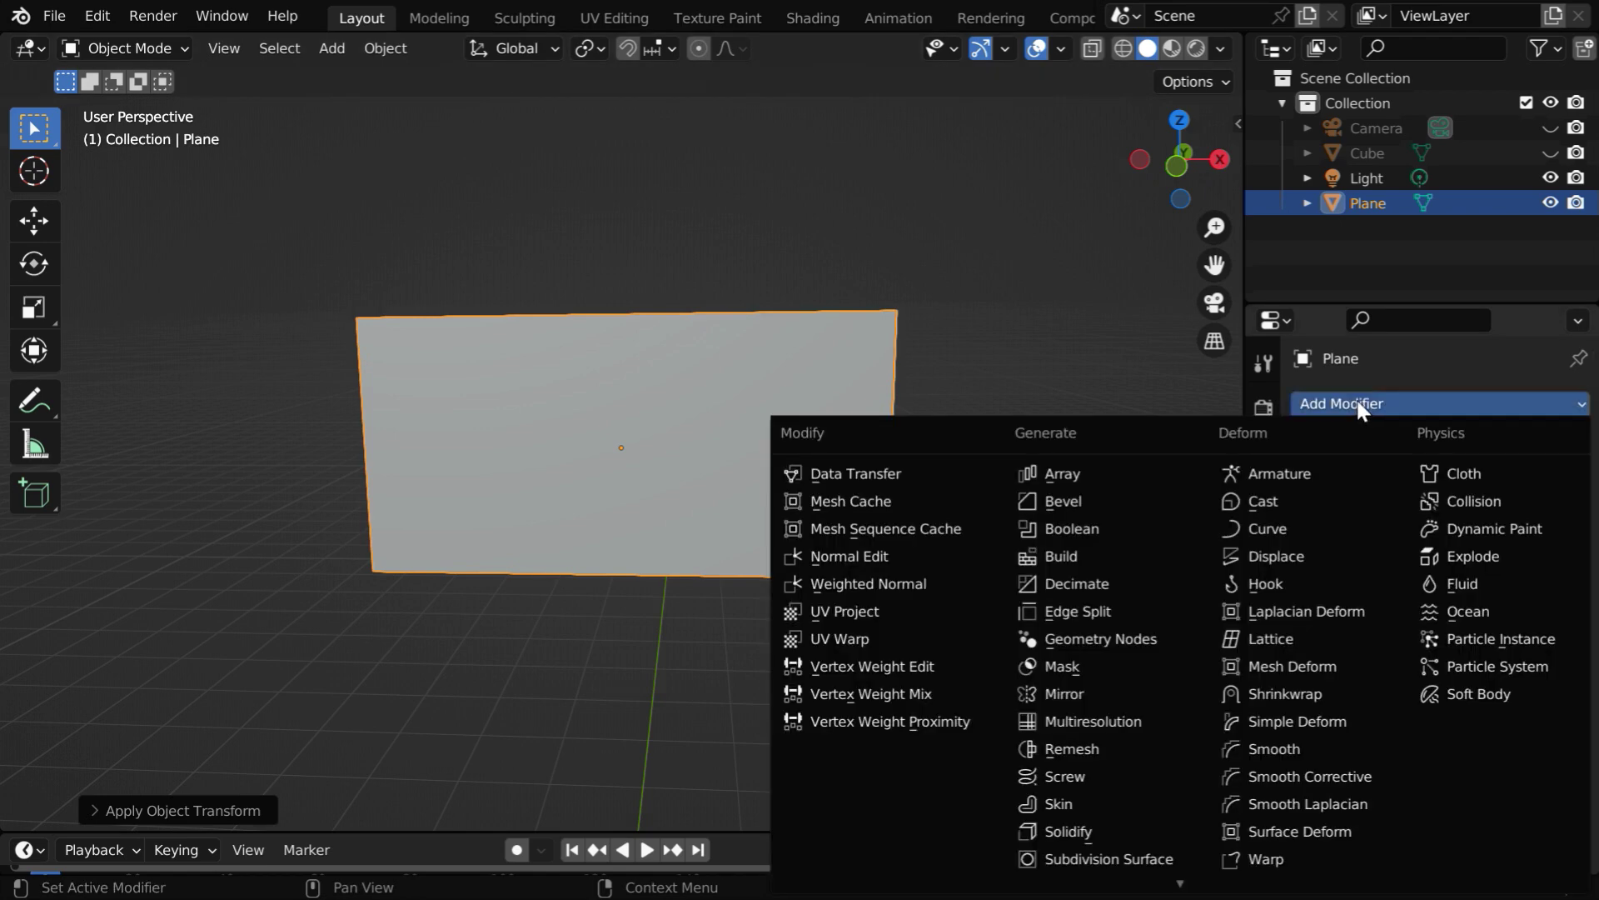
pyautogui.click(1120, 859)
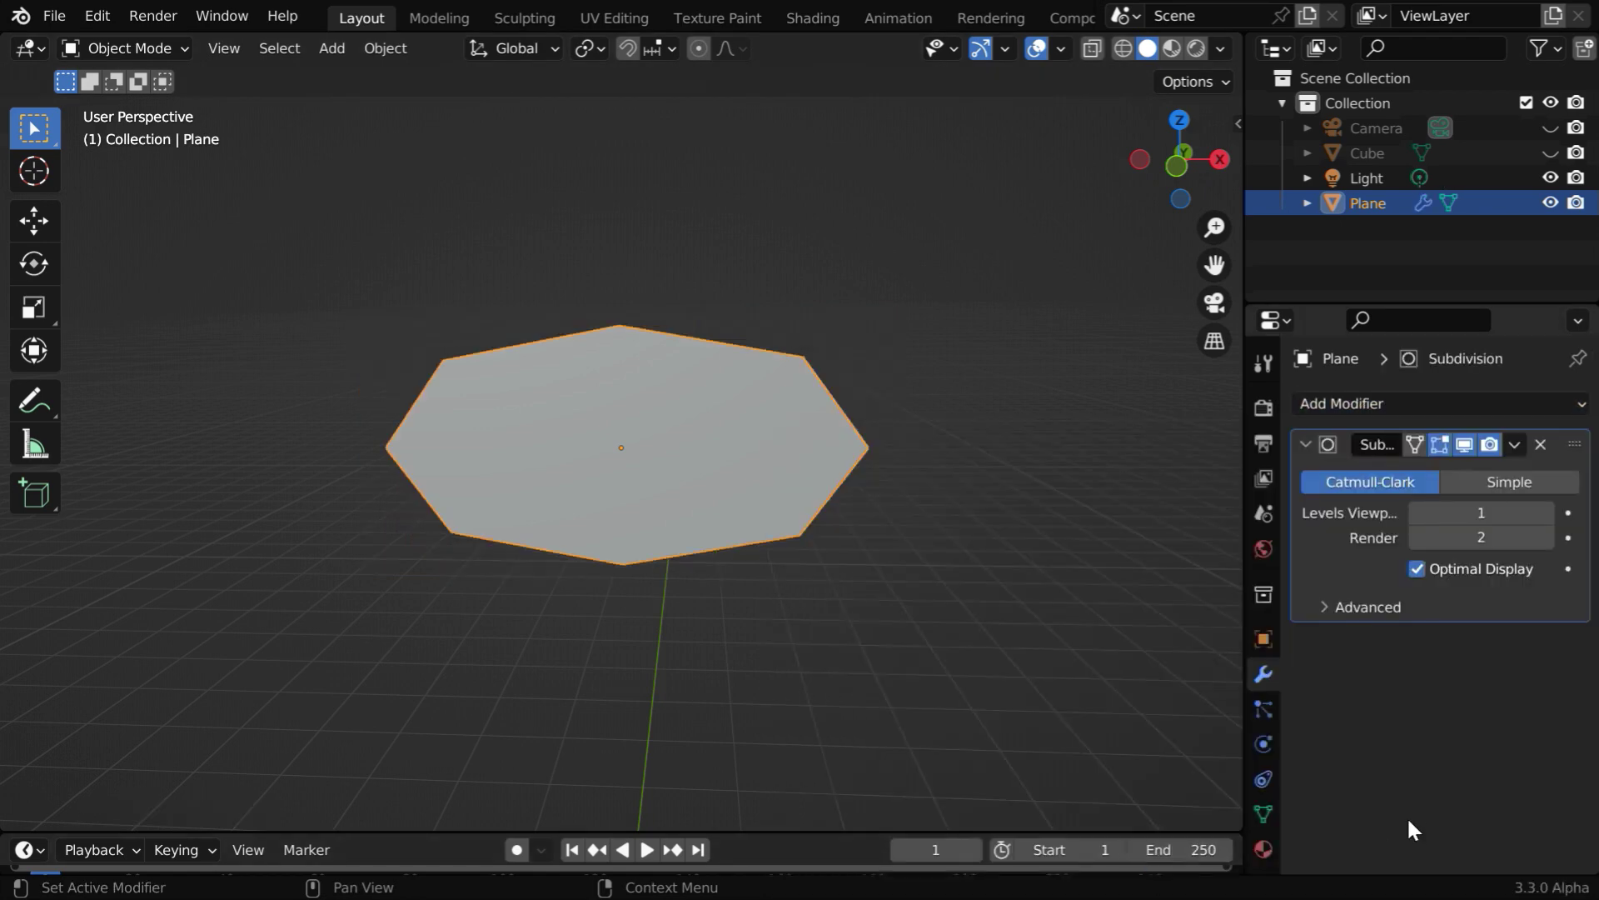
pyautogui.click(1528, 479)
pyautogui.click(1547, 511)
pyautogui.click(1546, 511)
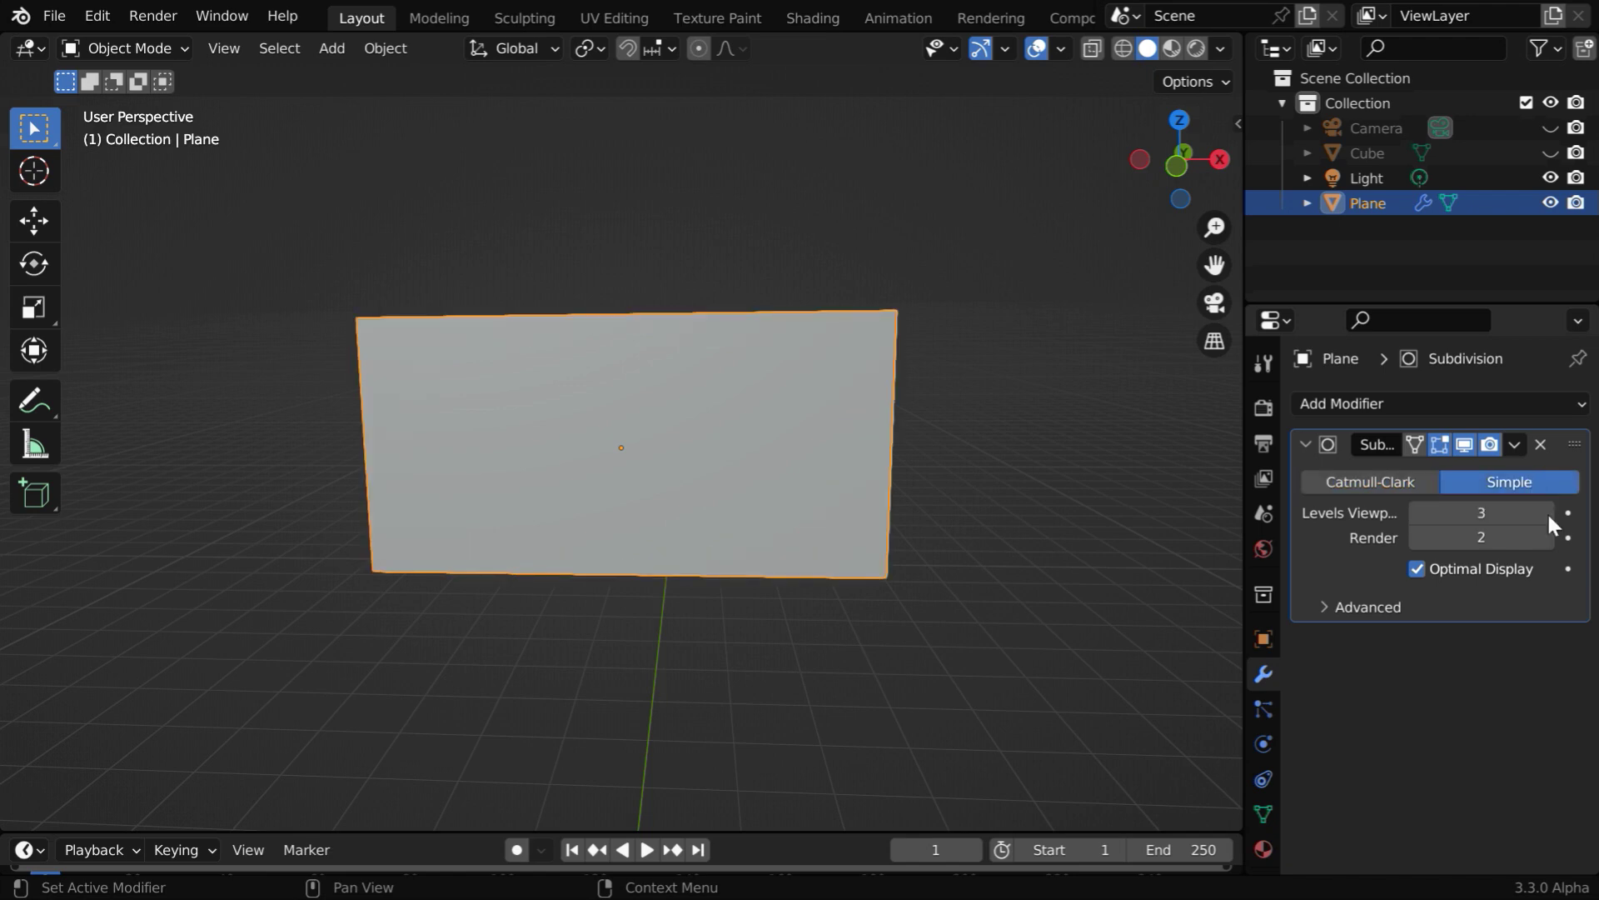
pyautogui.click(1547, 513)
pyautogui.click(1548, 515)
pyautogui.click(1547, 537)
# Apply the subdivision permanently and check the dense grid in wireframe before returning to solid.
pyautogui.click(1515, 444)
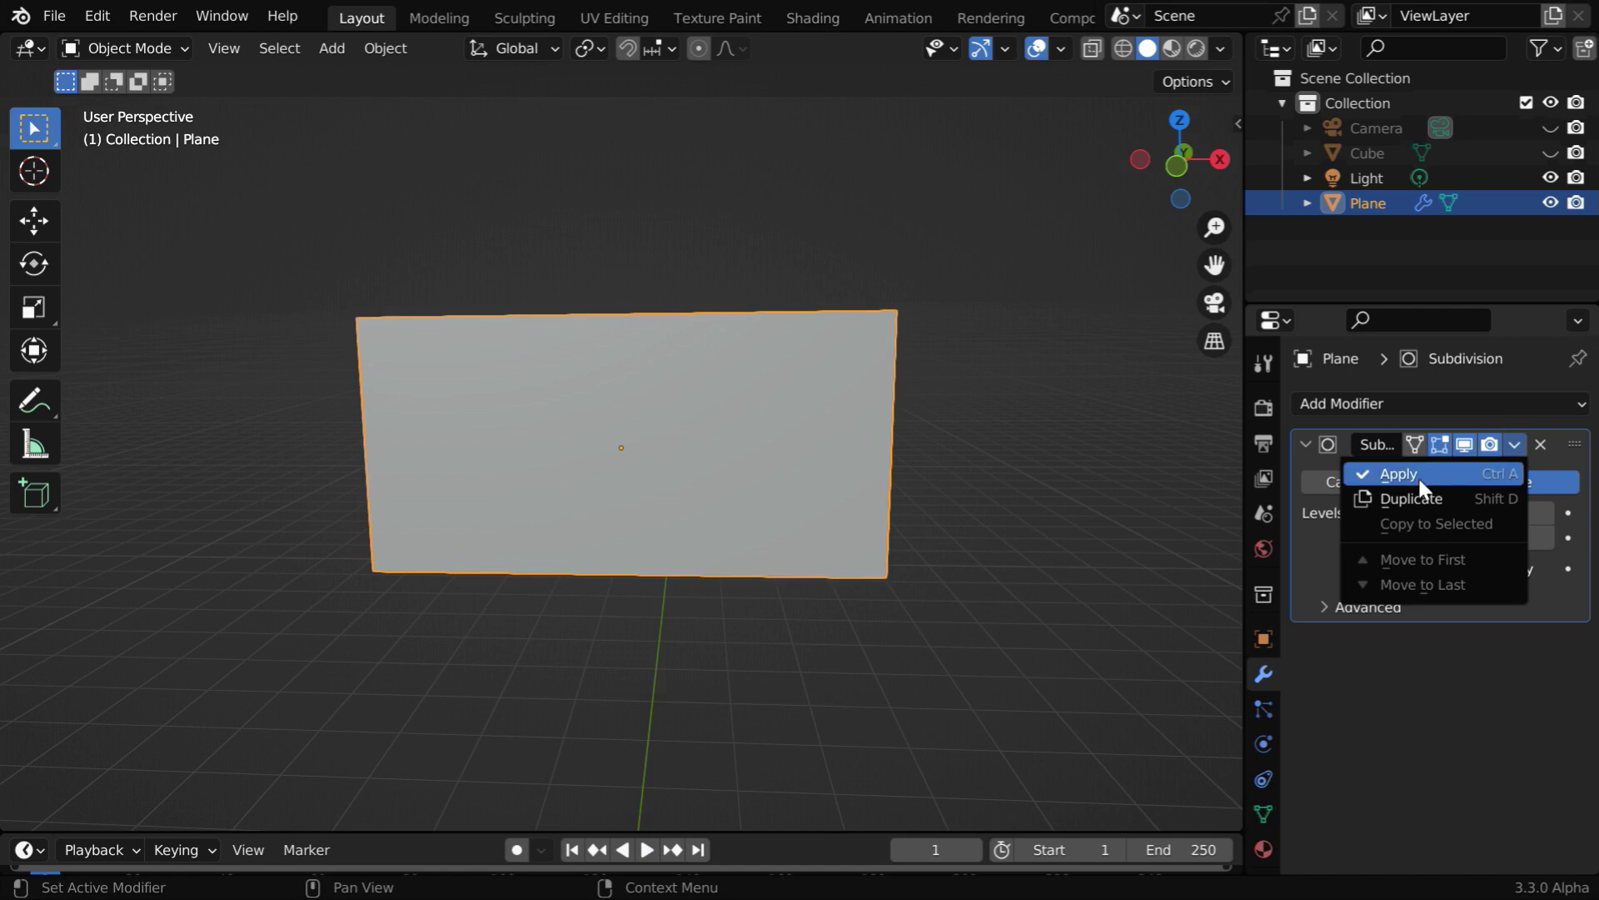
pyautogui.click(1417, 475)
pyautogui.click(1122, 51)
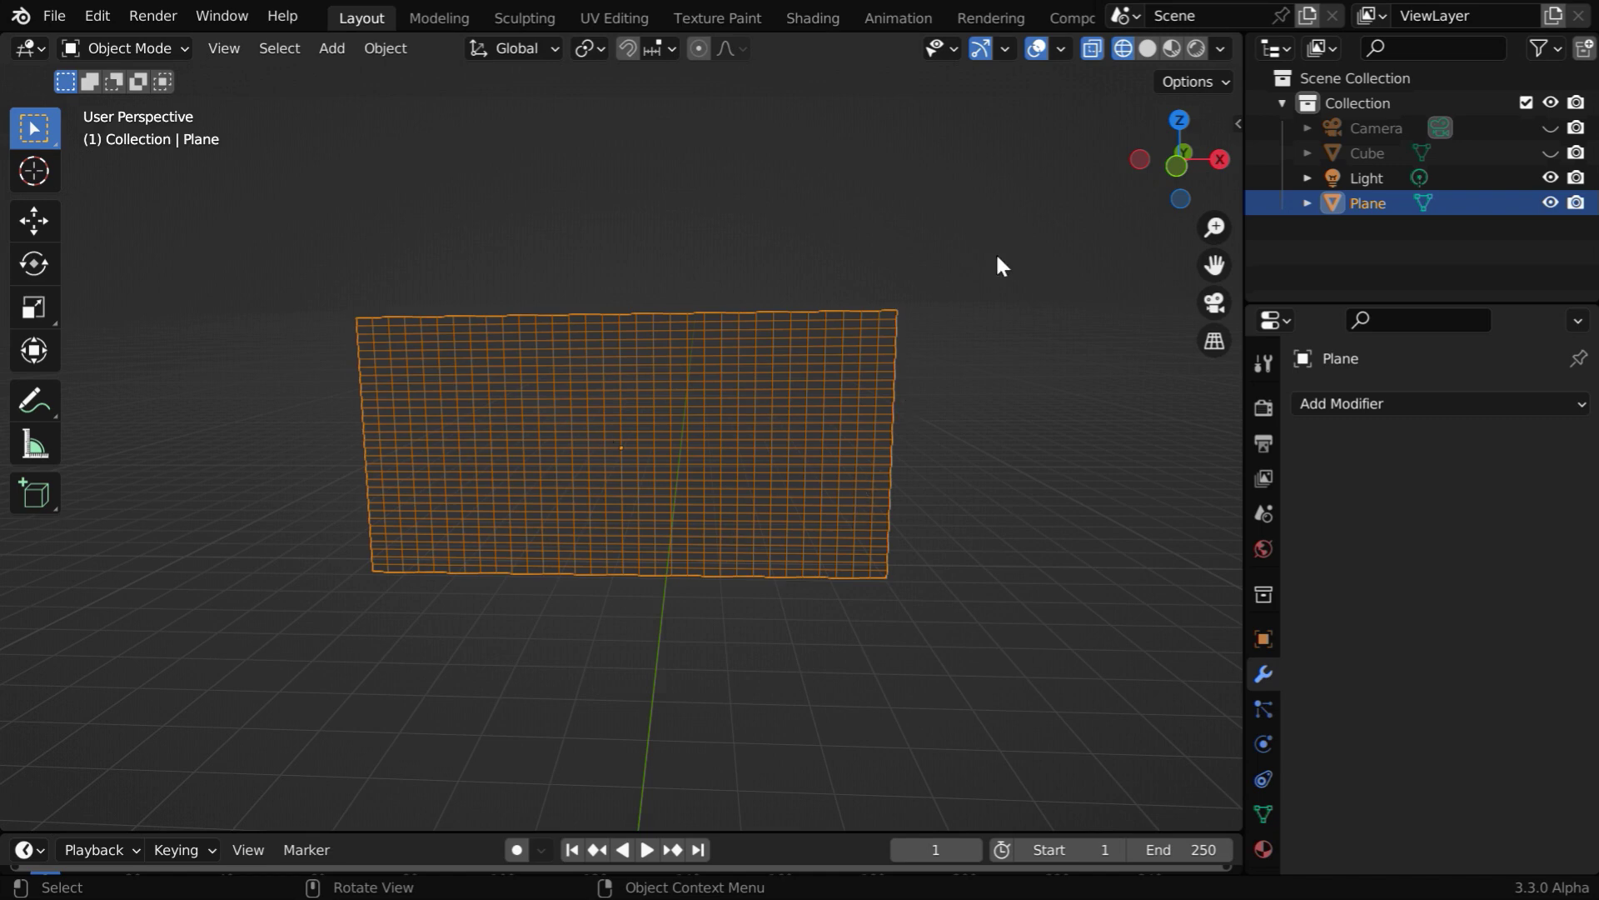
pyautogui.hotkey('shift', 'z')
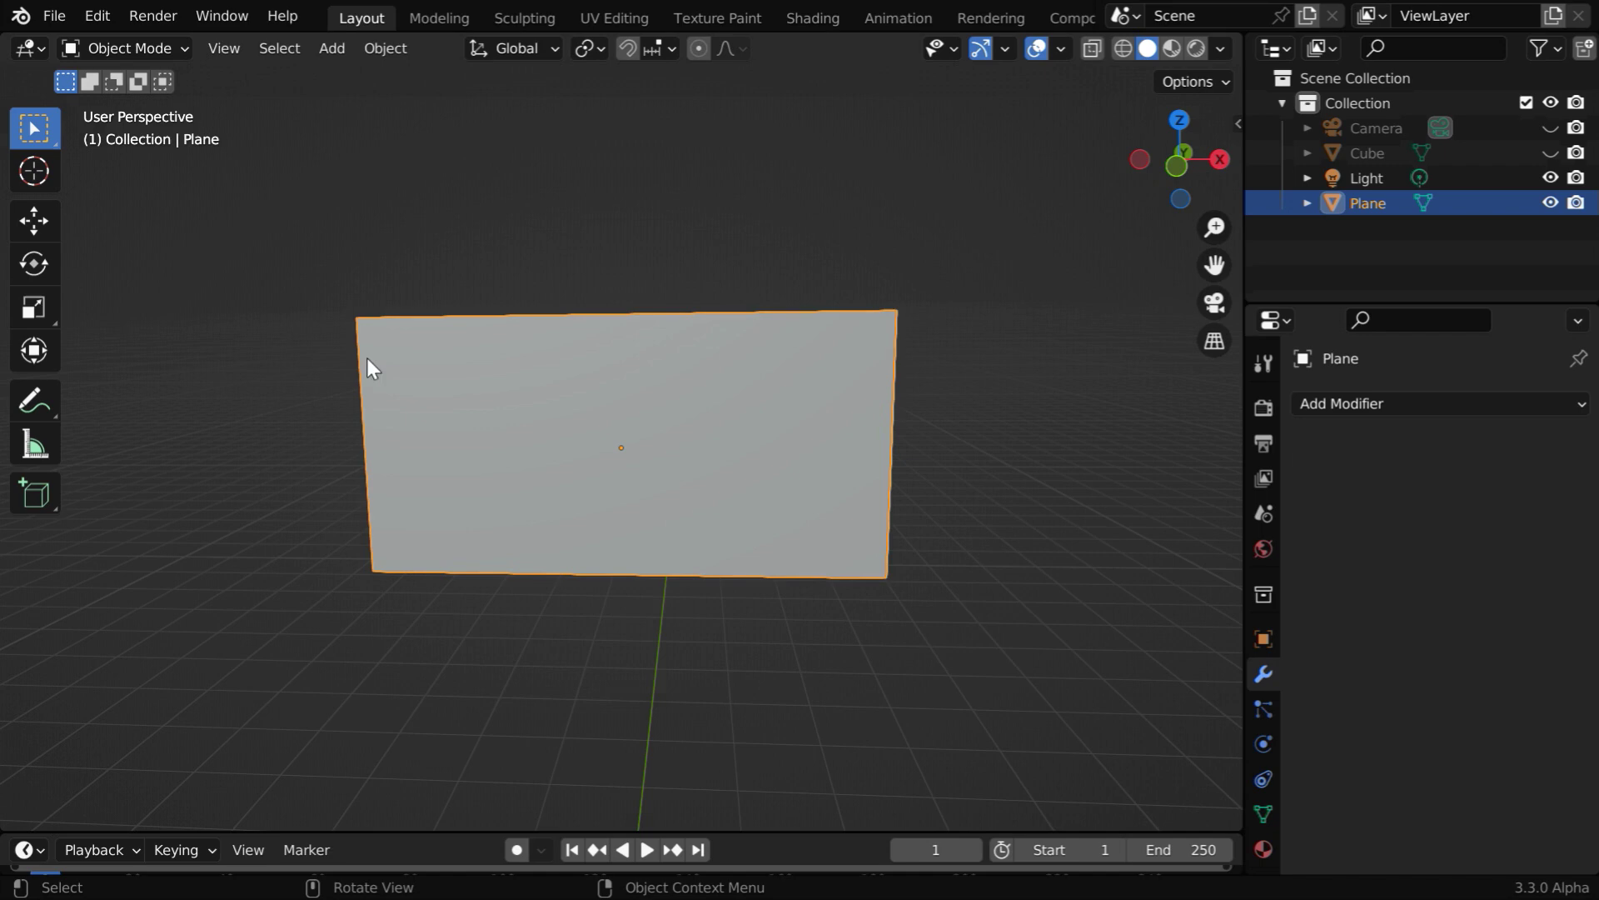
# In Edit Mode, select only the plane's top-left and bottom-left corner vertices.
pyautogui.click(178, 48)
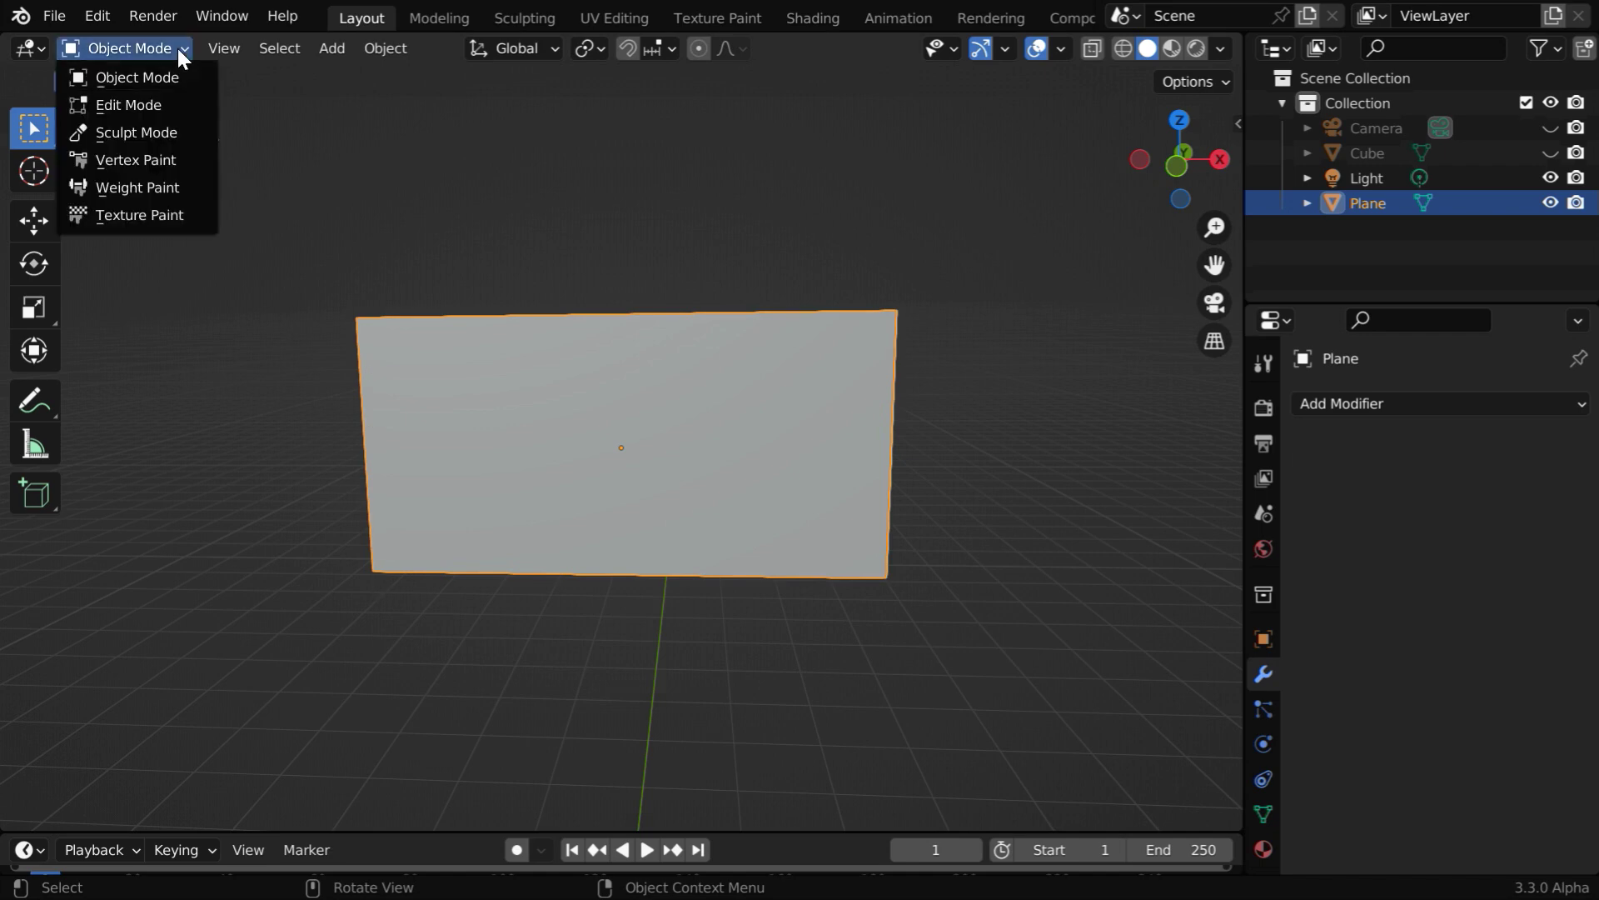
pyautogui.click(174, 103)
pyautogui.click(274, 414)
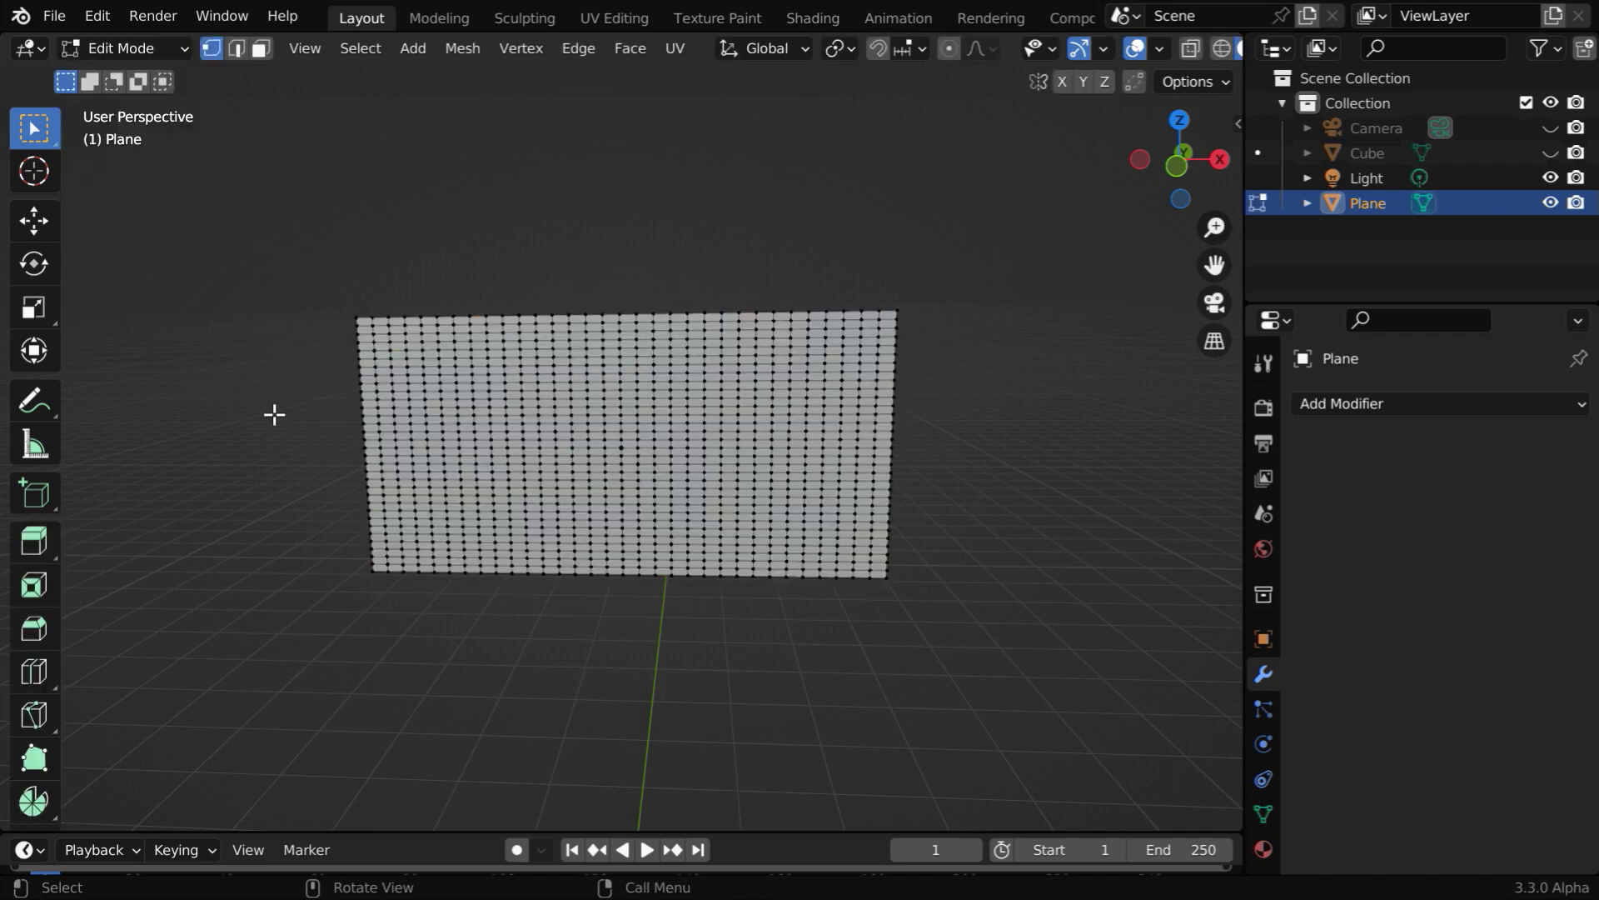
pyautogui.click(356, 317)
pyautogui.keyDown('shift'); pyautogui.click(373, 569); pyautogui.keyUp('shift')
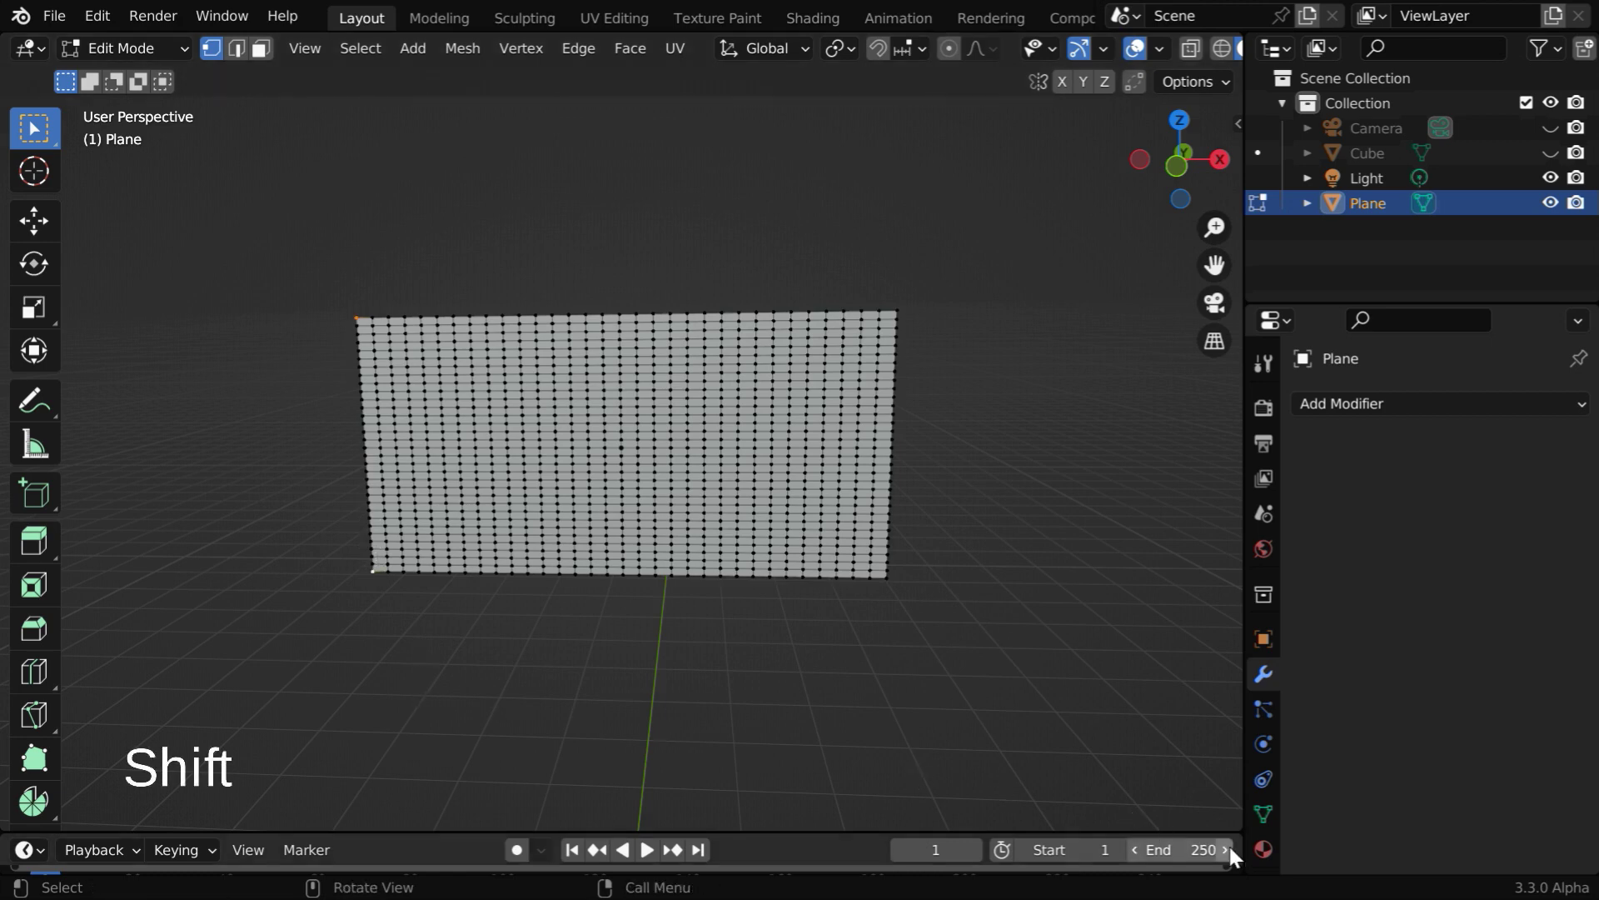
# Assign the two corners to a new vertex group and return to Object Mode.
pyautogui.click(1262, 812)
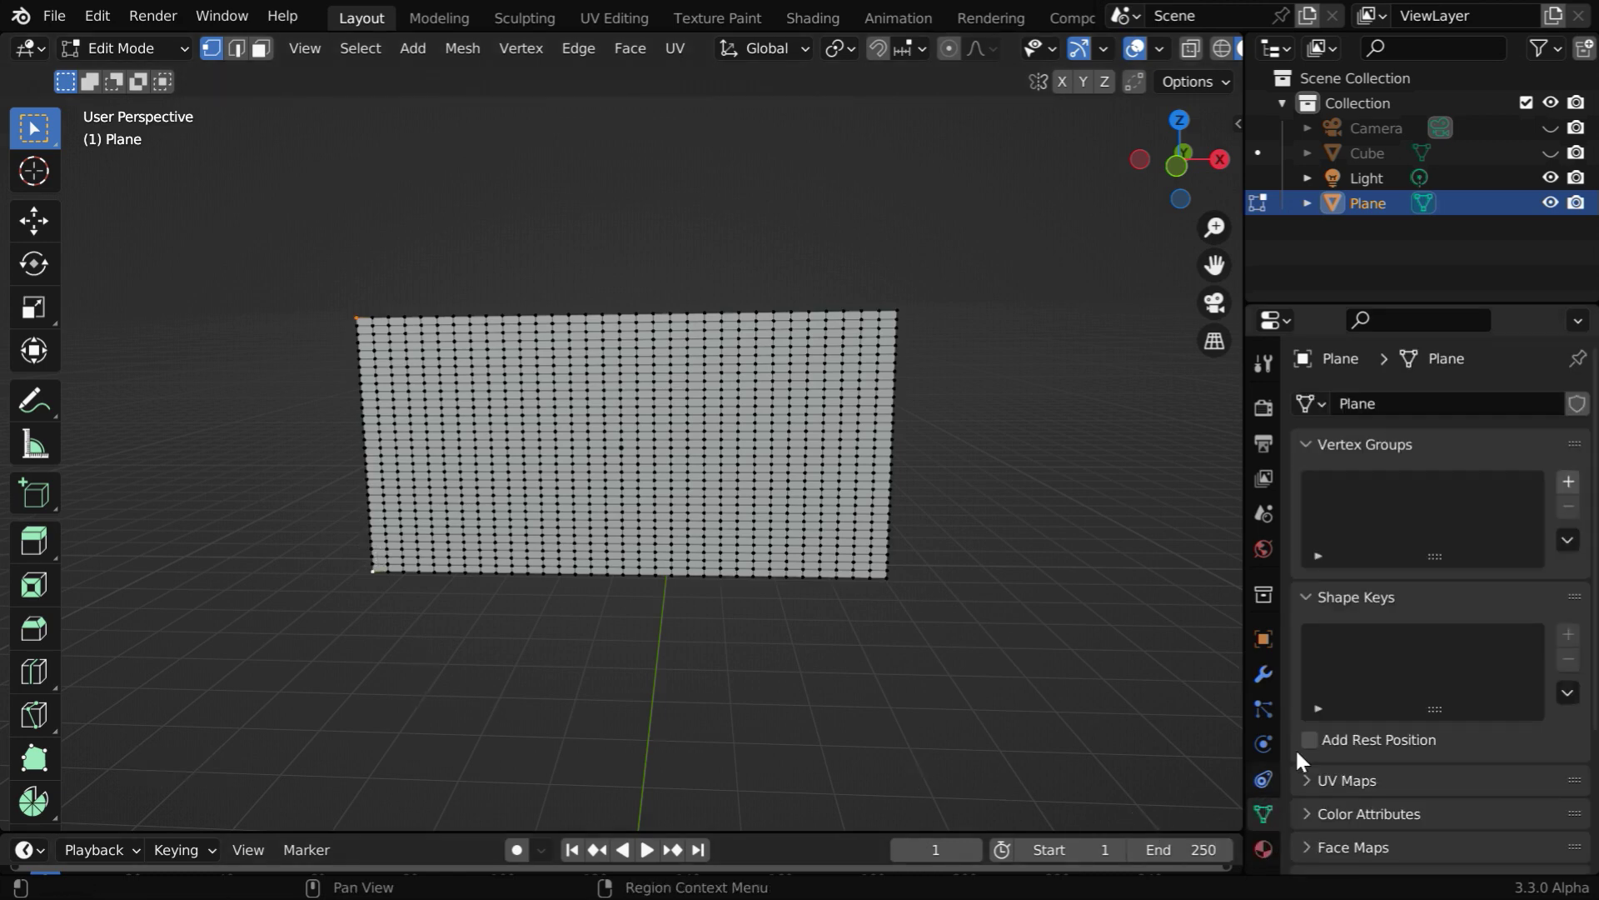
pyautogui.click(1569, 482)
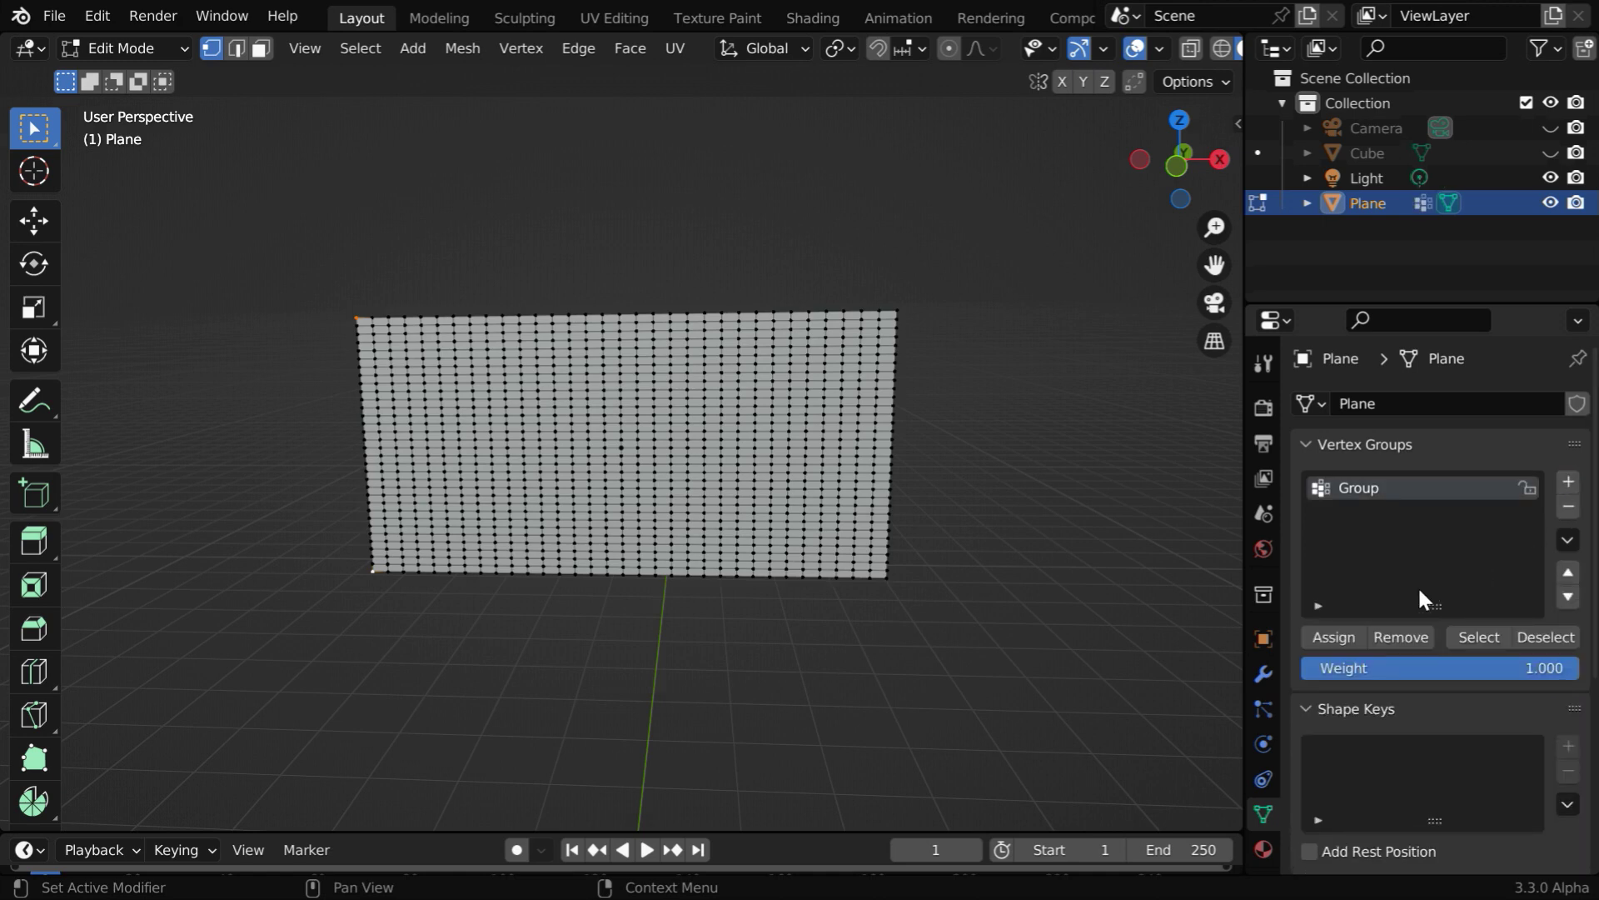
pyautogui.click(1338, 638)
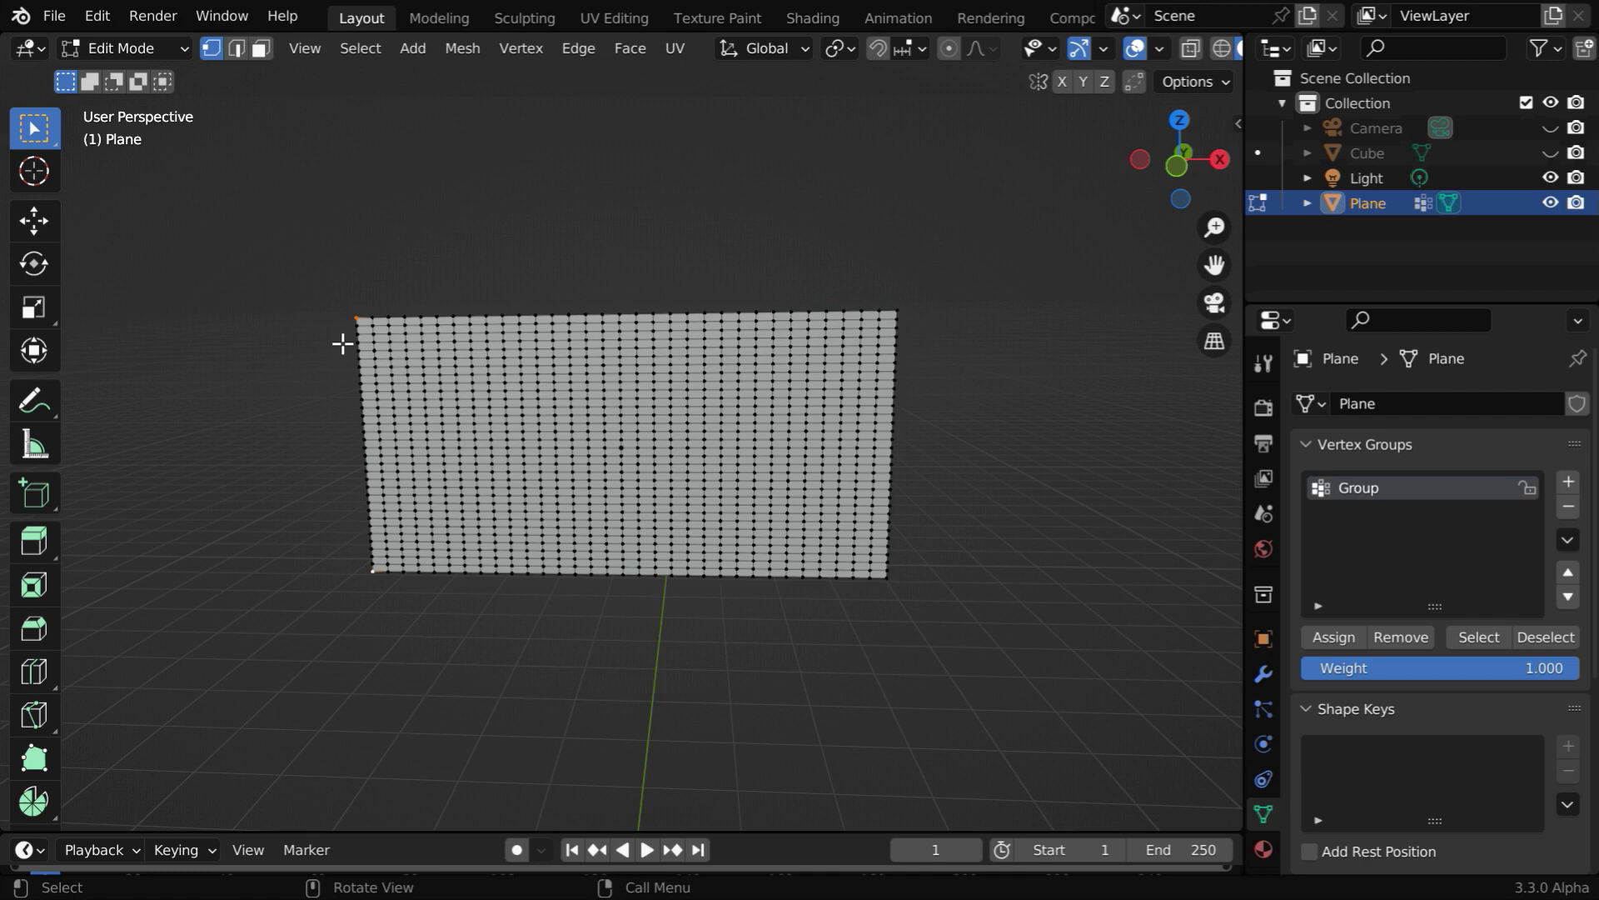
pyautogui.click(174, 50)
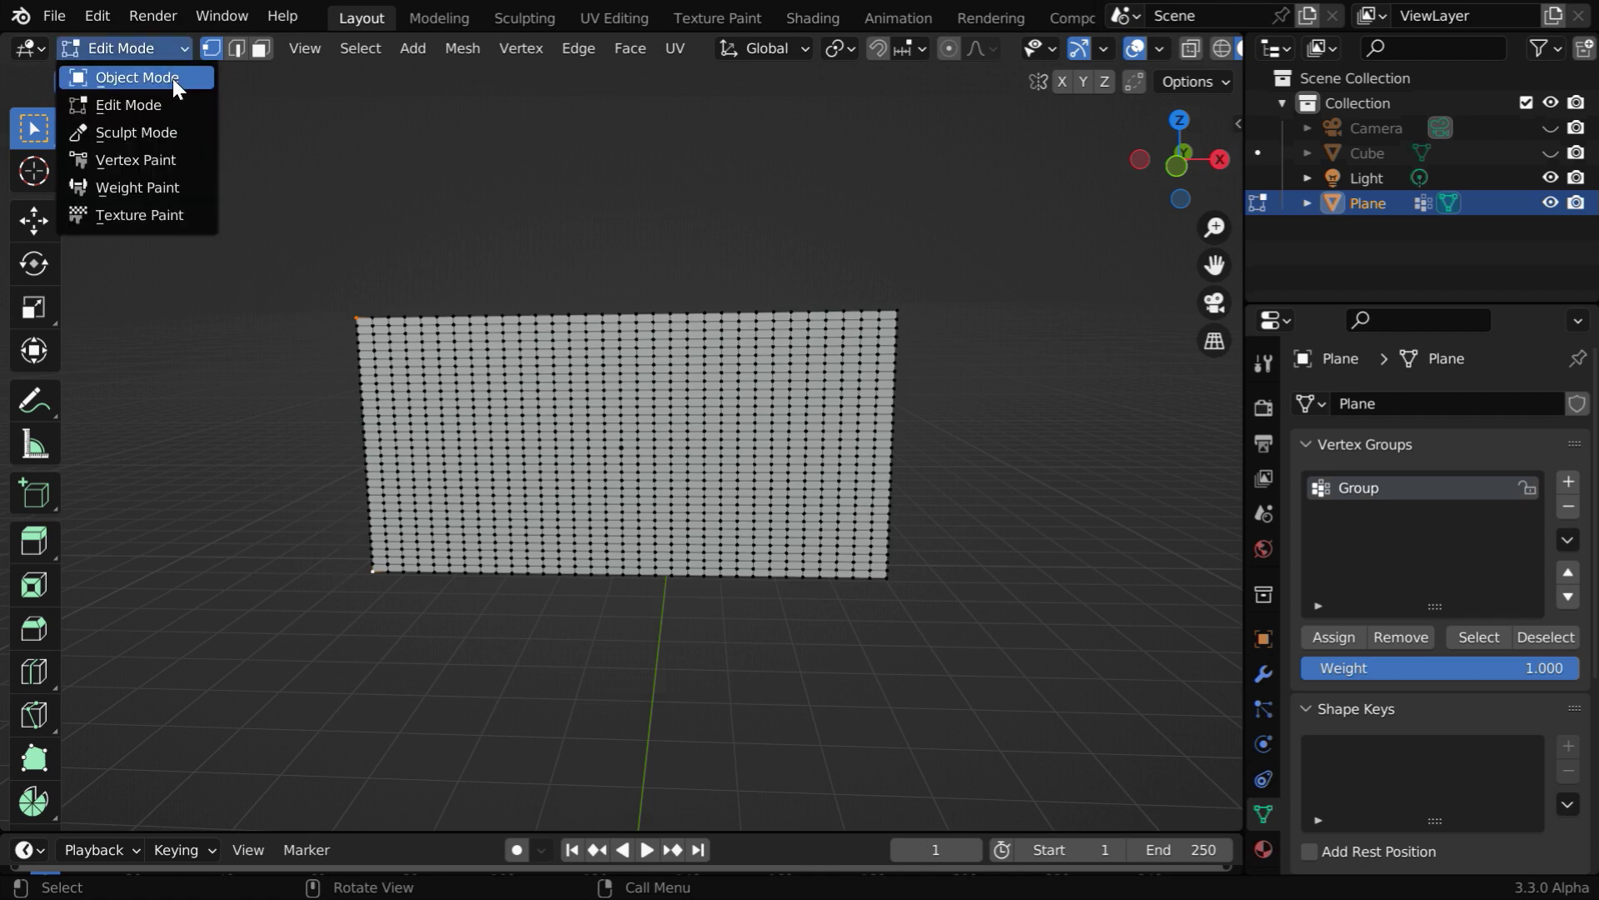
pyautogui.click(172, 77)
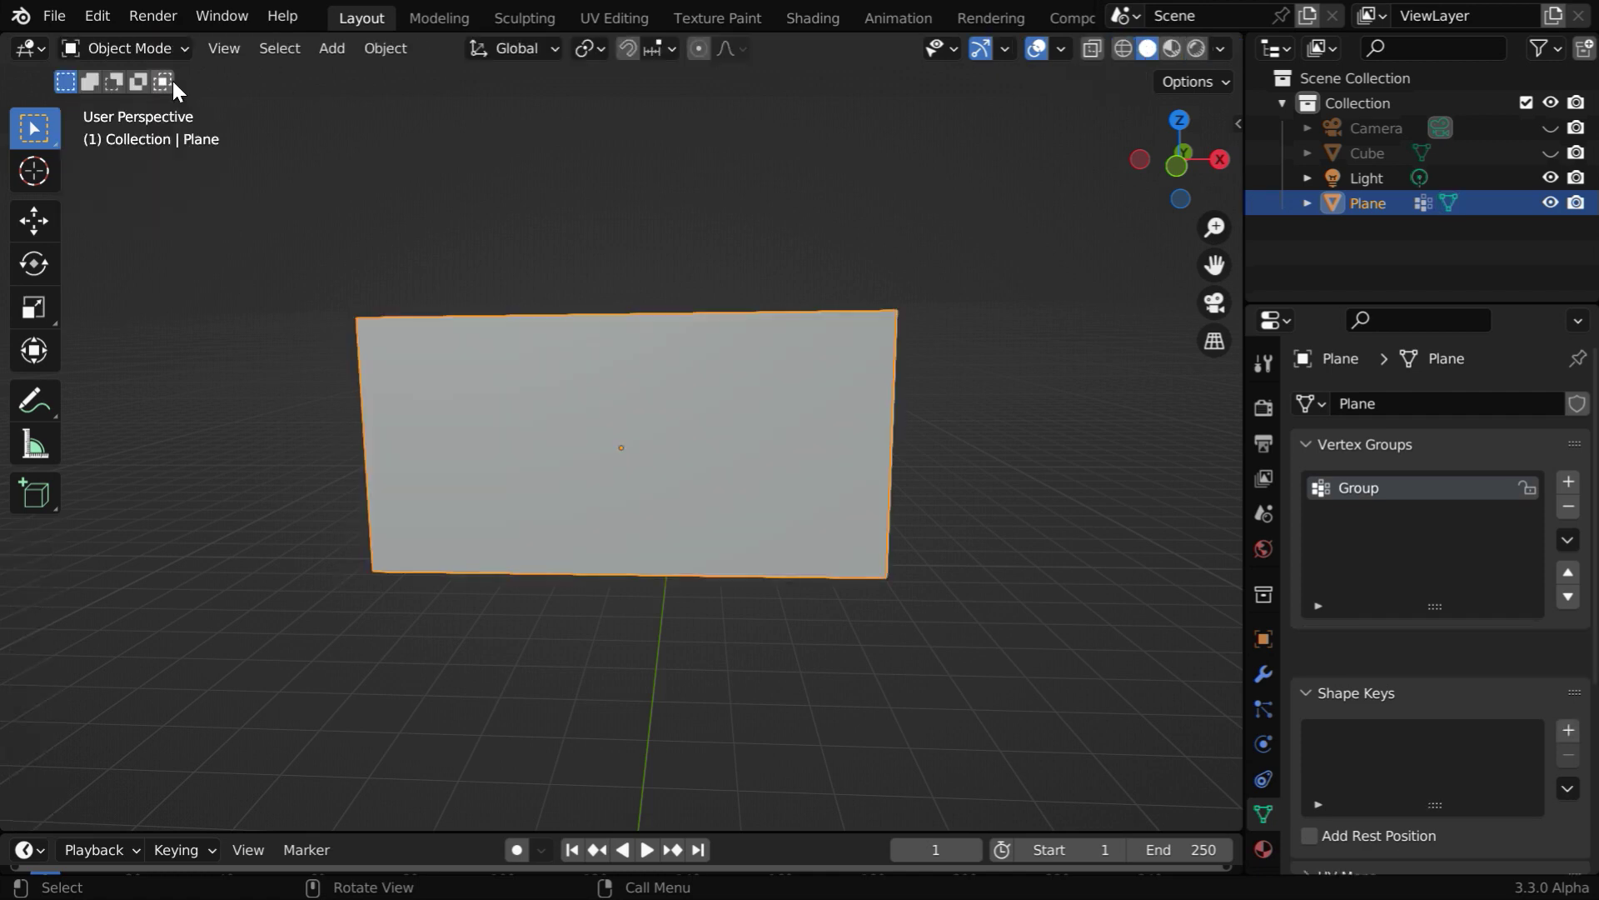
# Add cloth physics to the plane and collapse the Internal Springs and Pressure panels.
pyautogui.click(1264, 743)
pyautogui.click(1457, 458)
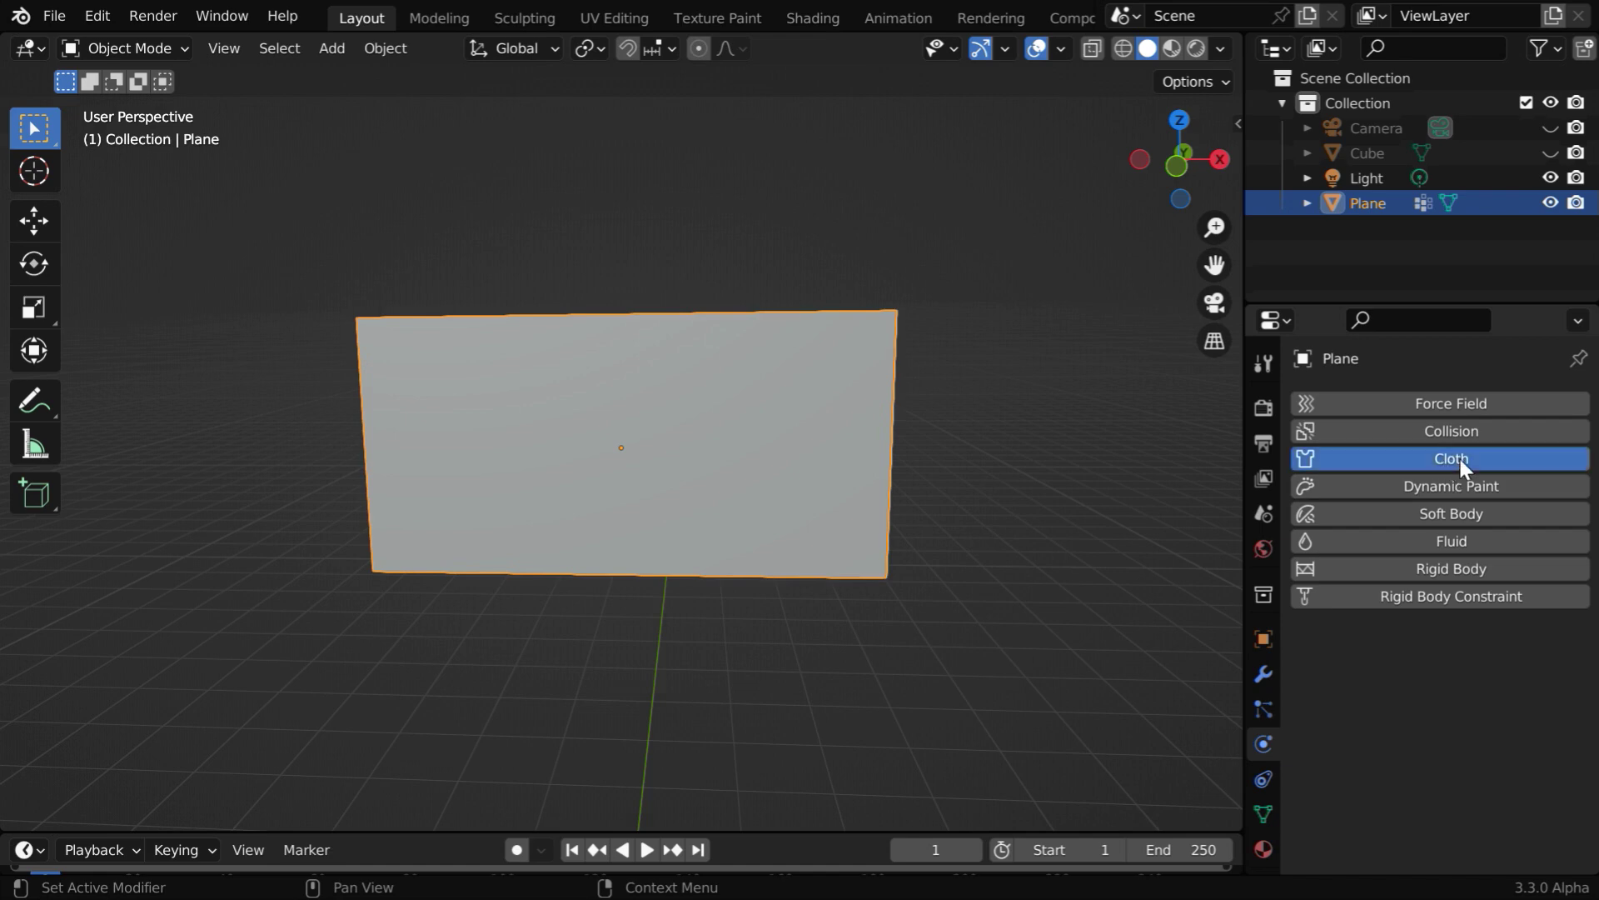
pyautogui.scroll(-5, 1380, 741)
pyautogui.scroll(-12, 1380, 741)
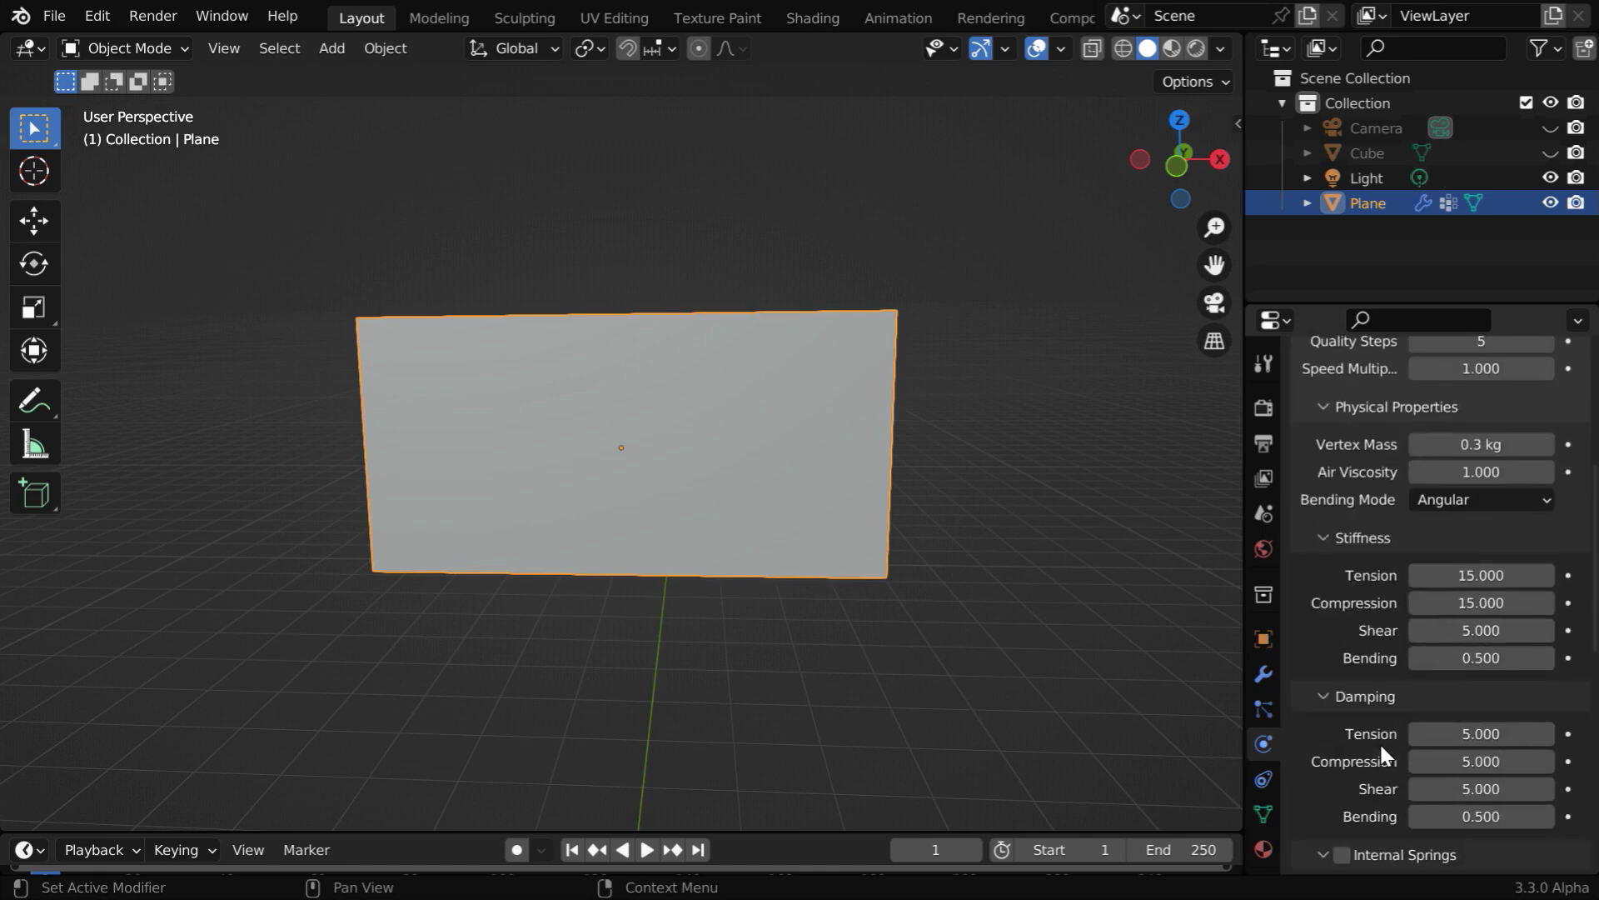
pyautogui.click(1321, 554)
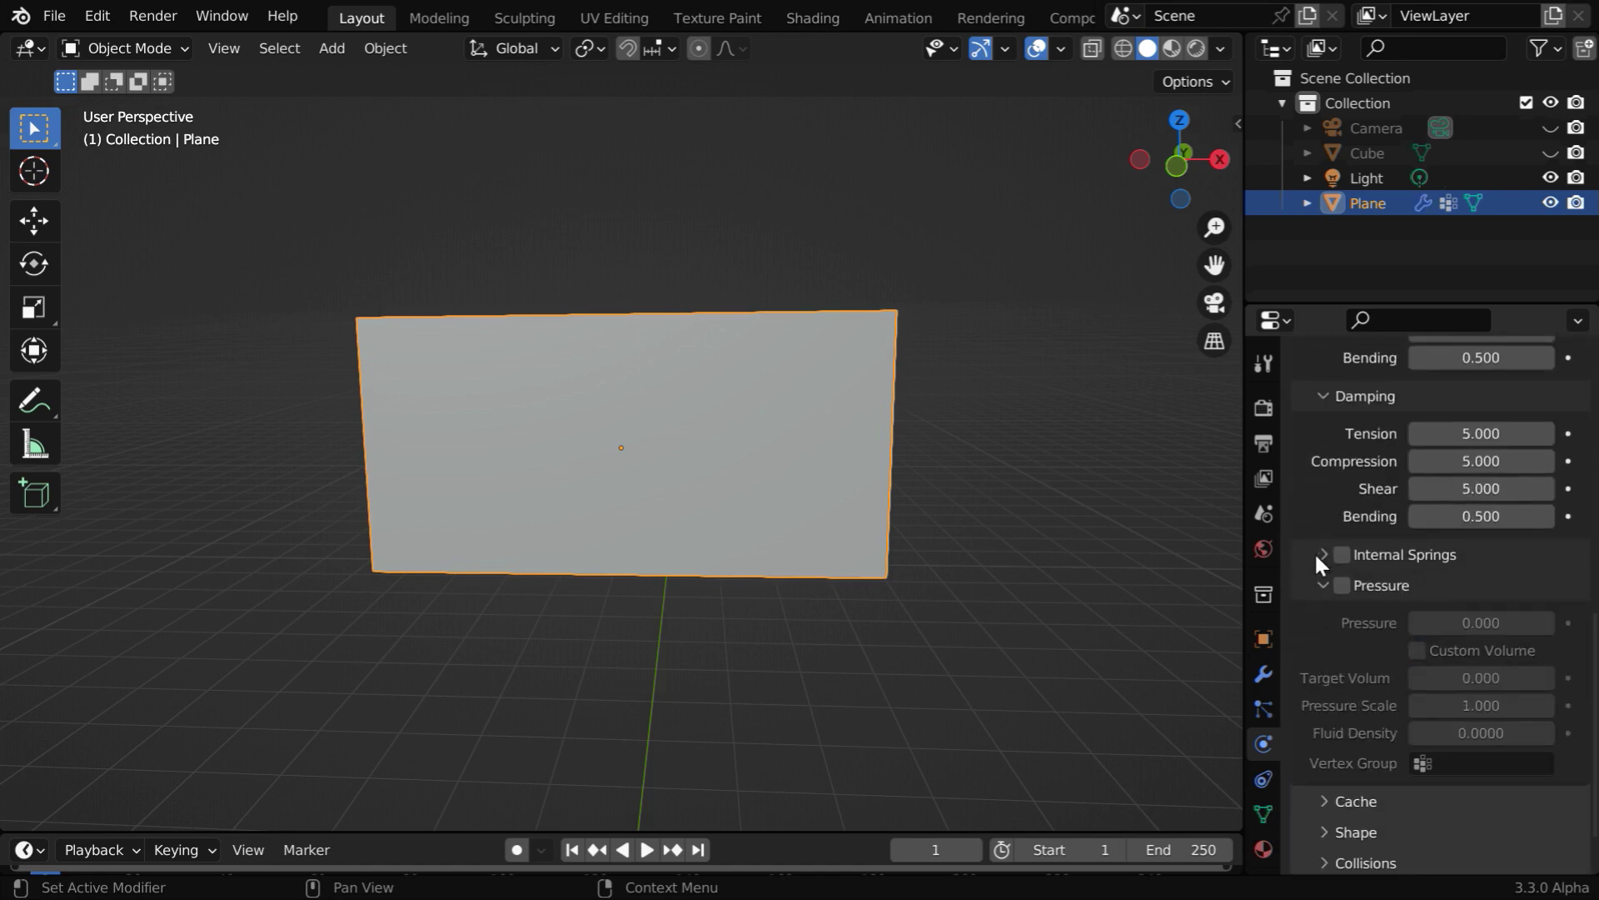
pyautogui.click(1319, 579)
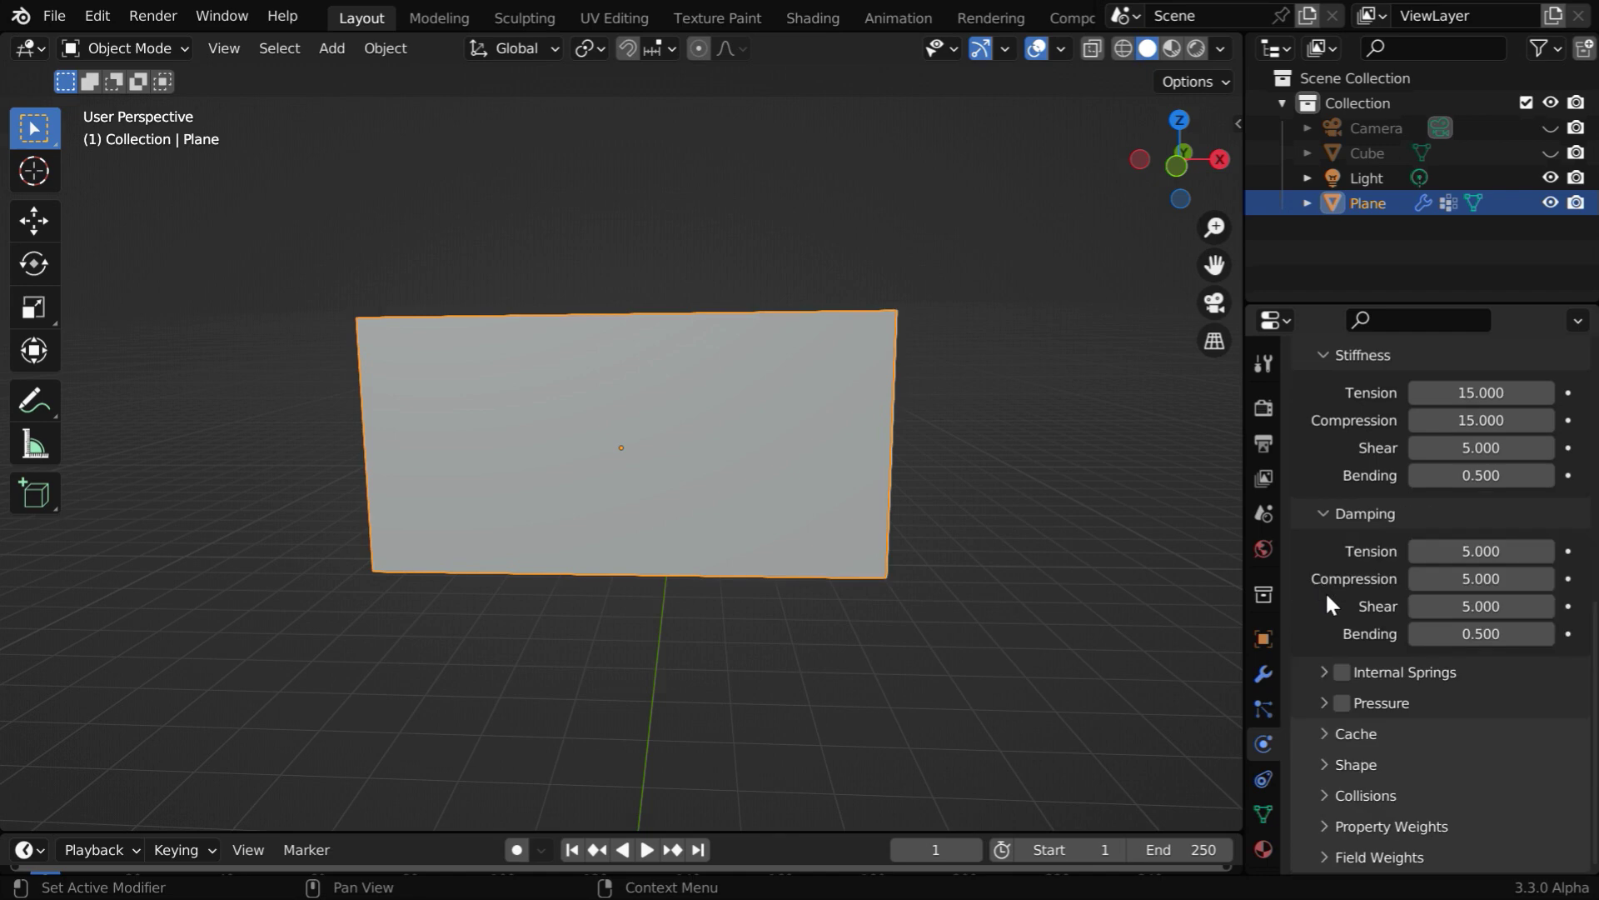
# Set the cloth Pin Group to Group and enable Self Collisions.
pyautogui.click(1335, 766)
pyautogui.scroll(-6, 1394, 763)
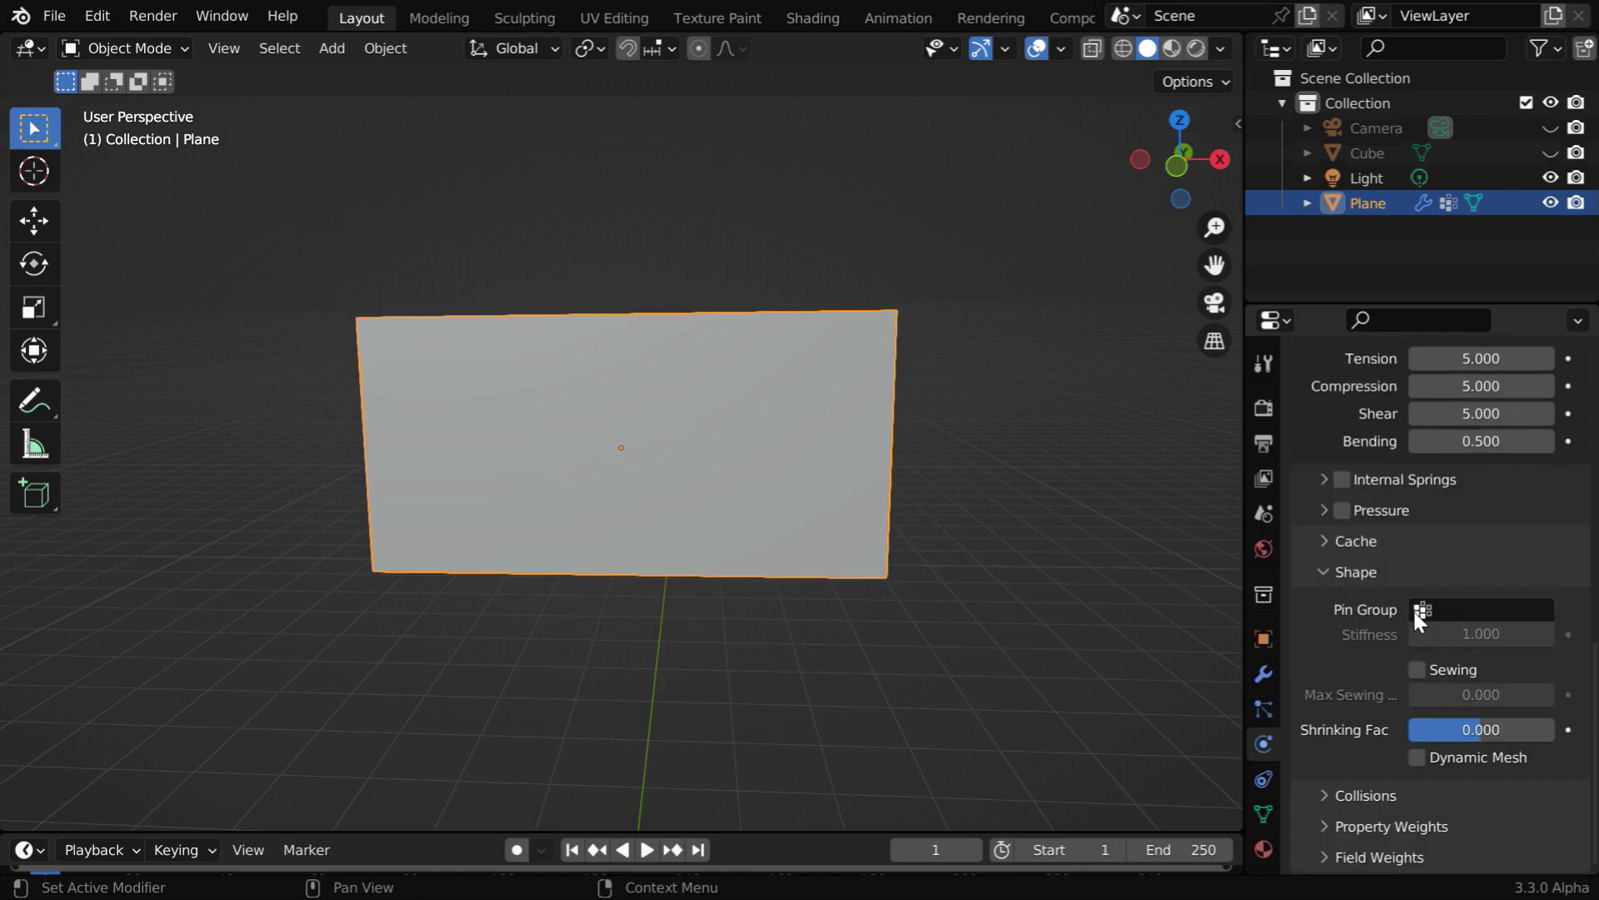
pyautogui.click(1426, 615)
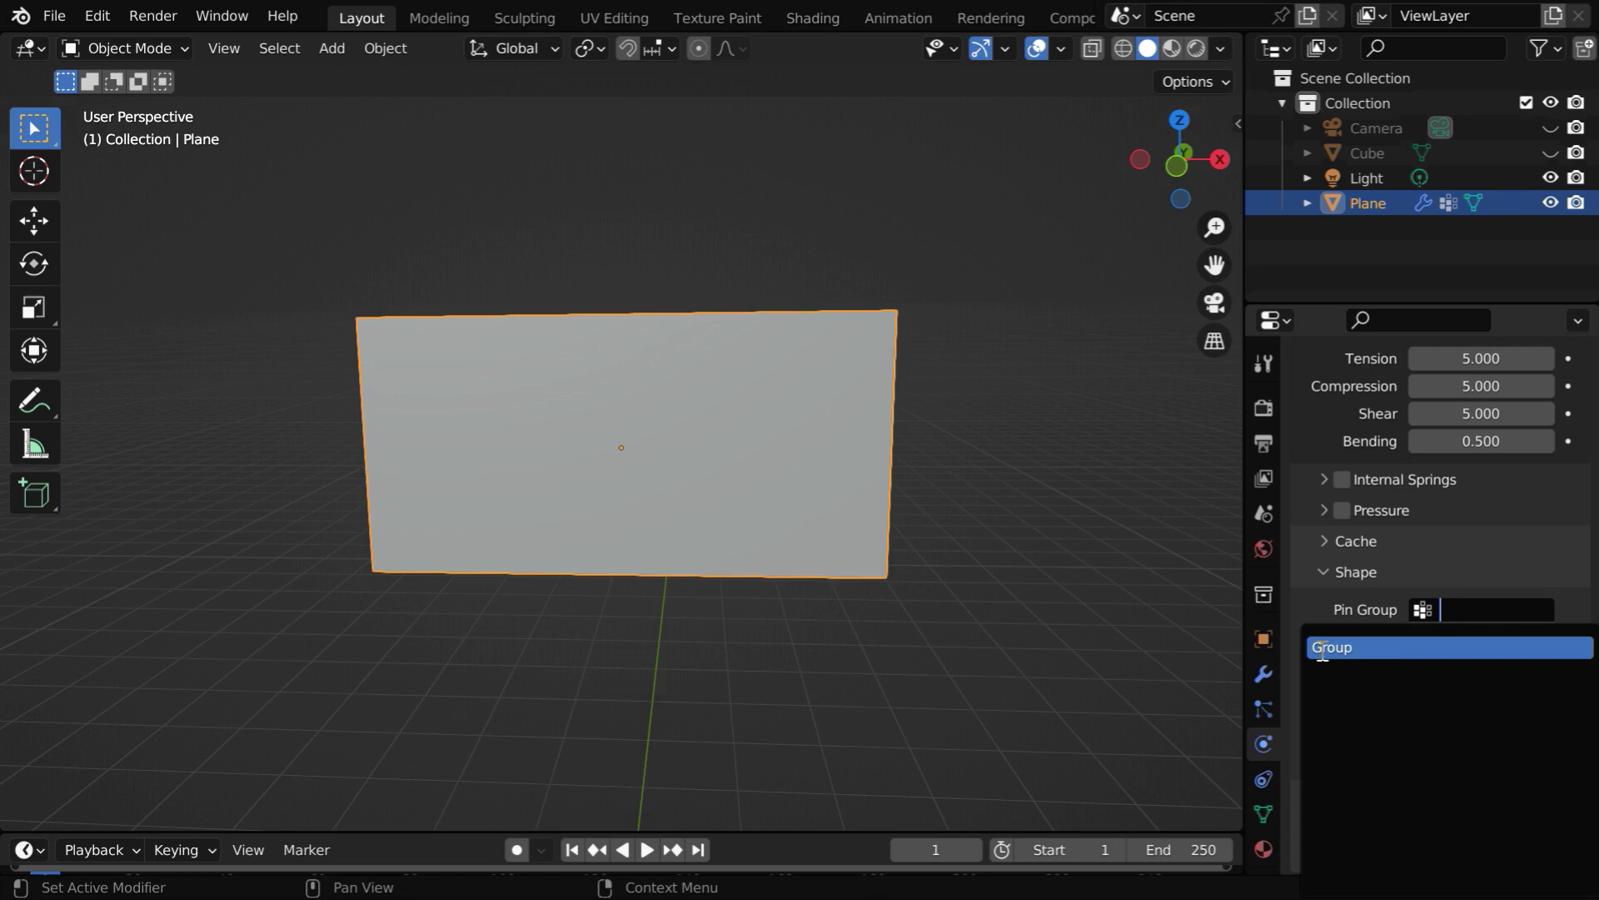
pyautogui.click(1349, 647)
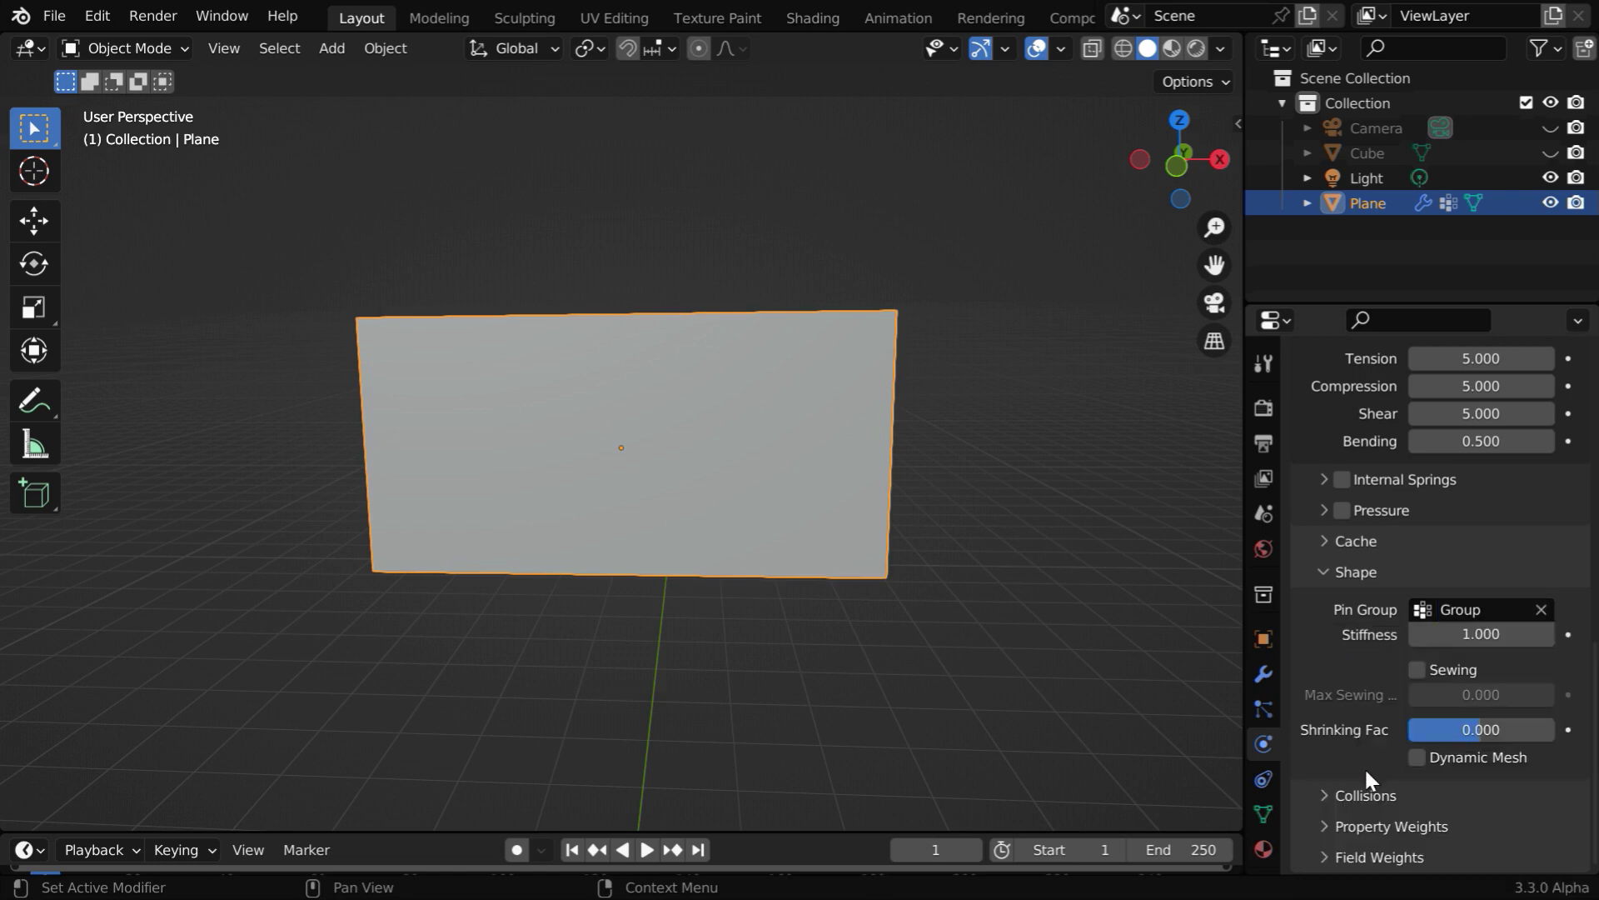
pyautogui.click(1310, 791)
pyautogui.scroll(-10, 1408, 773)
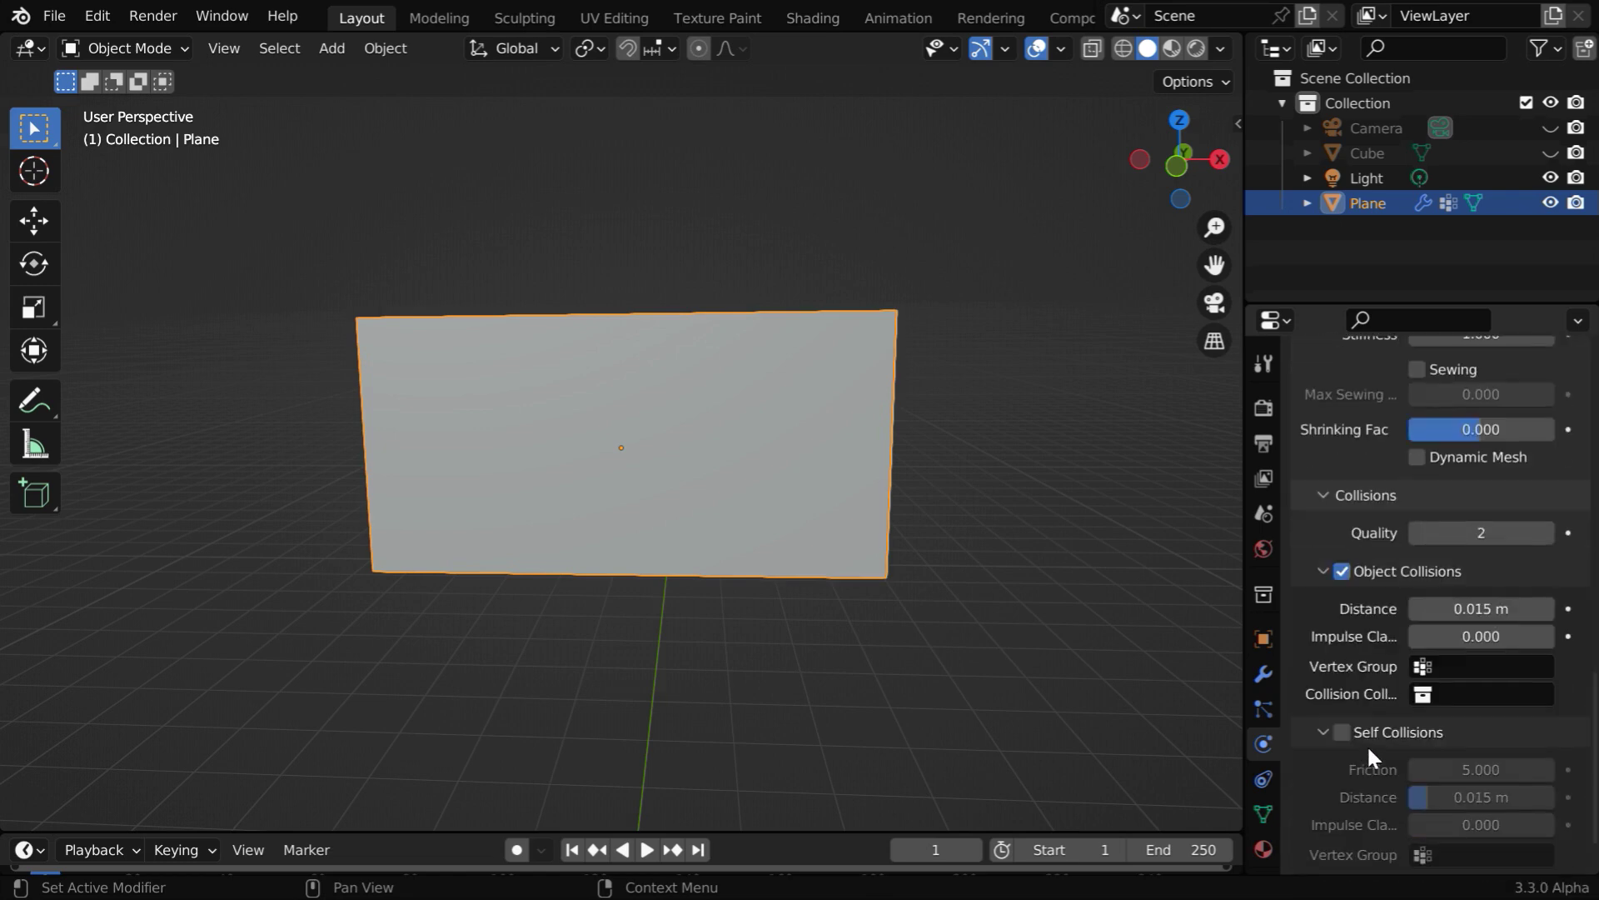
pyautogui.click(1341, 665)
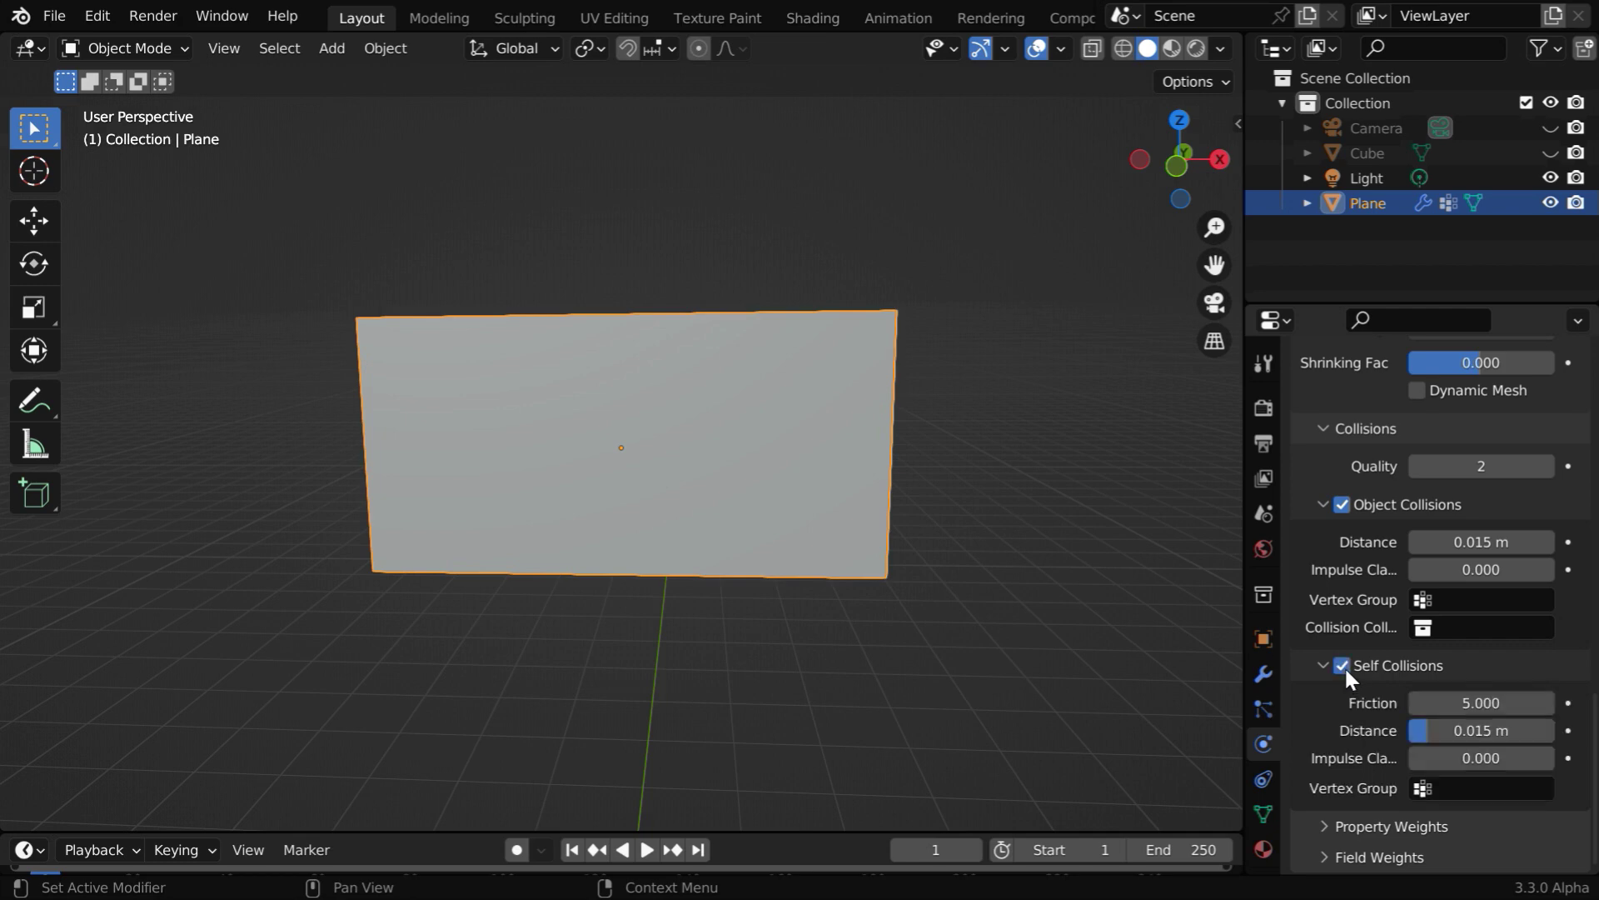
# Run the cloth simulation to frame 111 and orbit slightly around the hanging sheet.
pyautogui.click(638, 849)
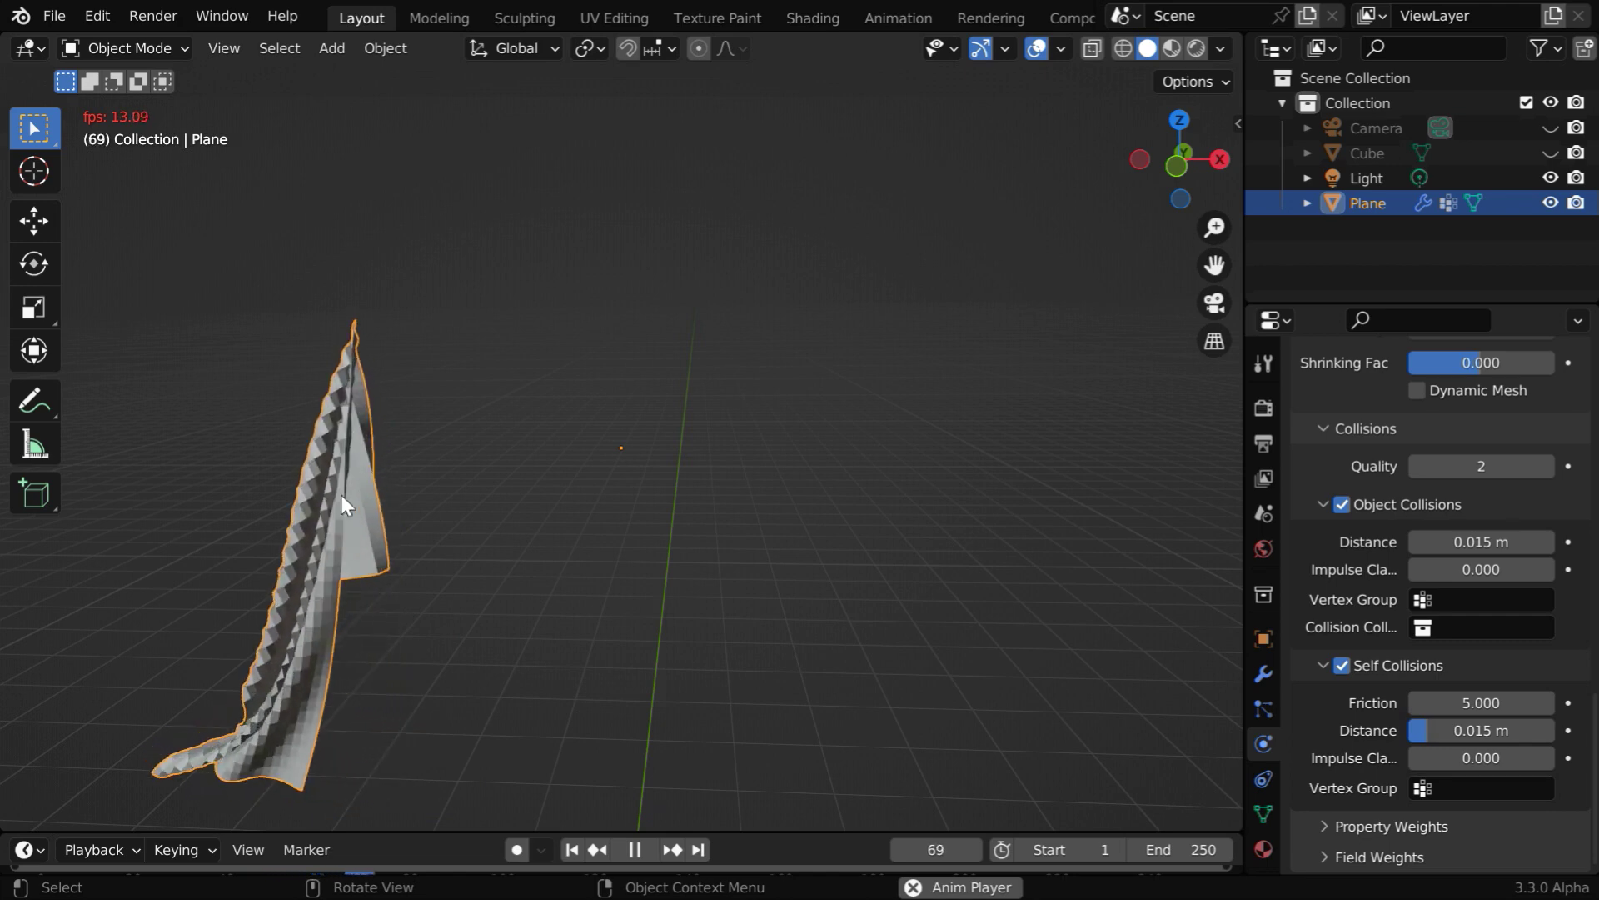
pyautogui.click(638, 850)
pyautogui.moveTo(550, 565); pyautogui.dragTo(547, 616, button='middle')
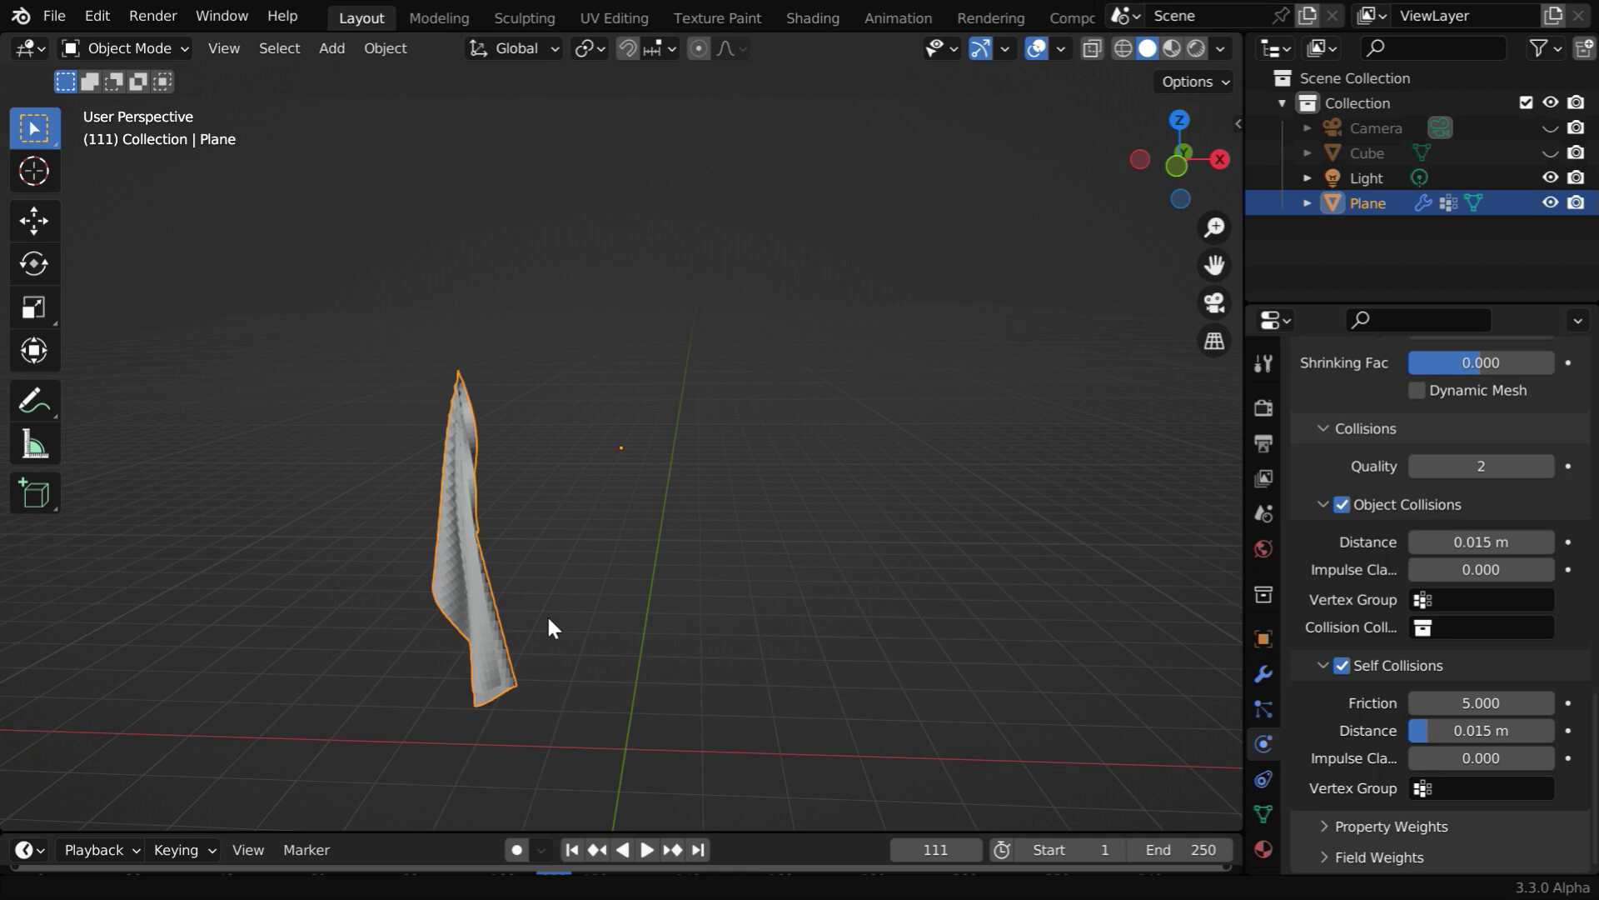
# Add a Subdivision Surface modifier at viewport level 2 to the cloth and shade it auto smooth.
pyautogui.click(1264, 681)
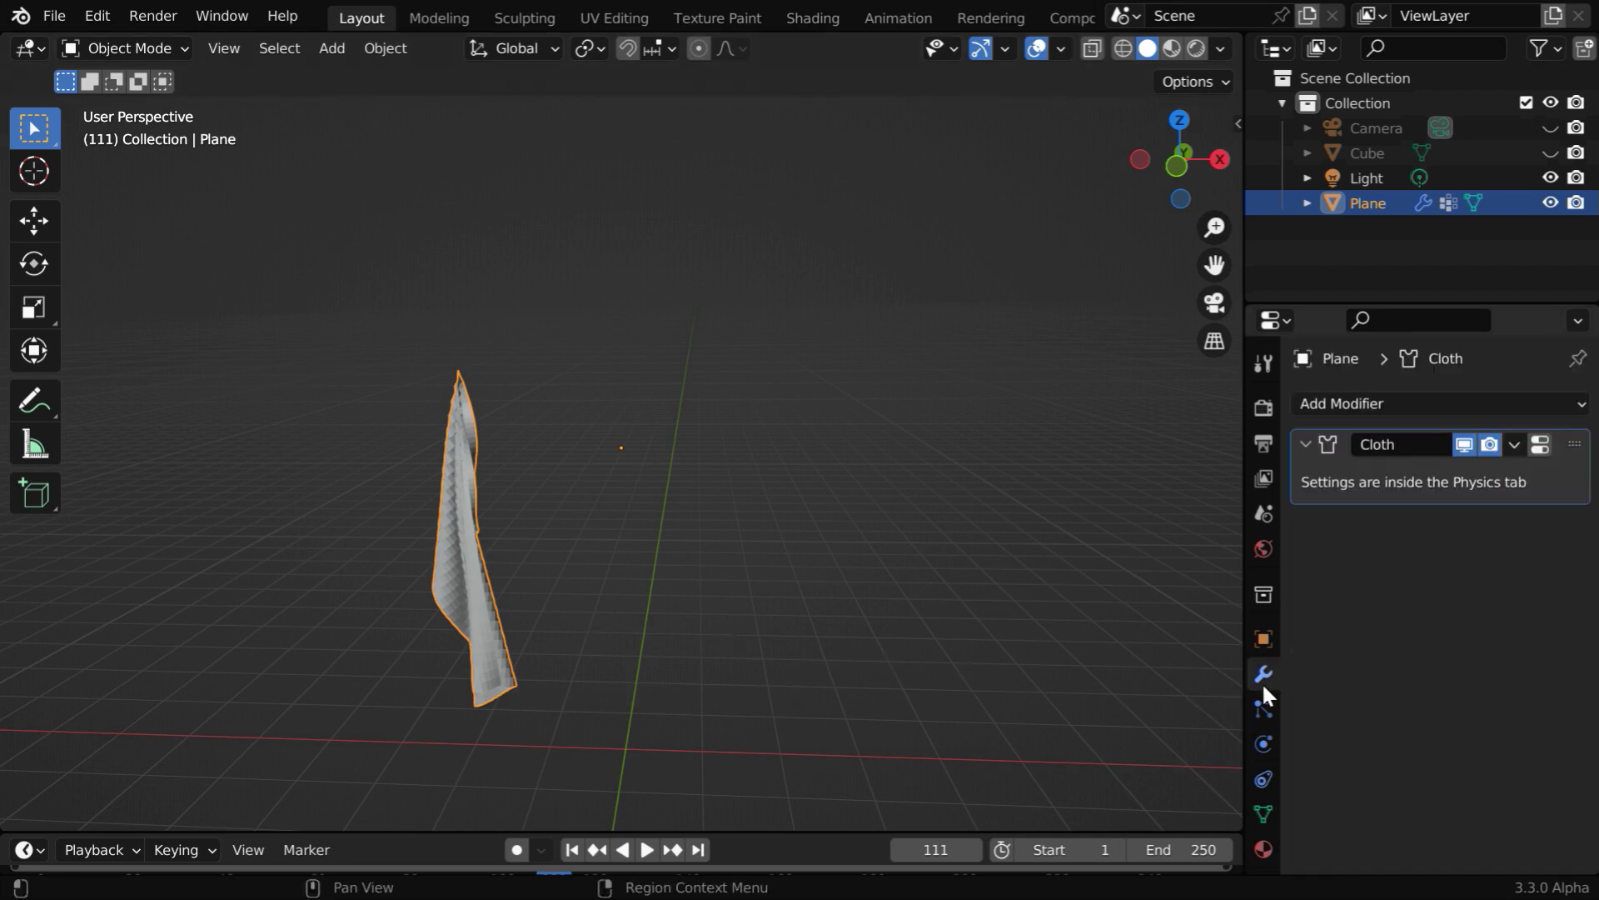
pyautogui.click(1341, 405)
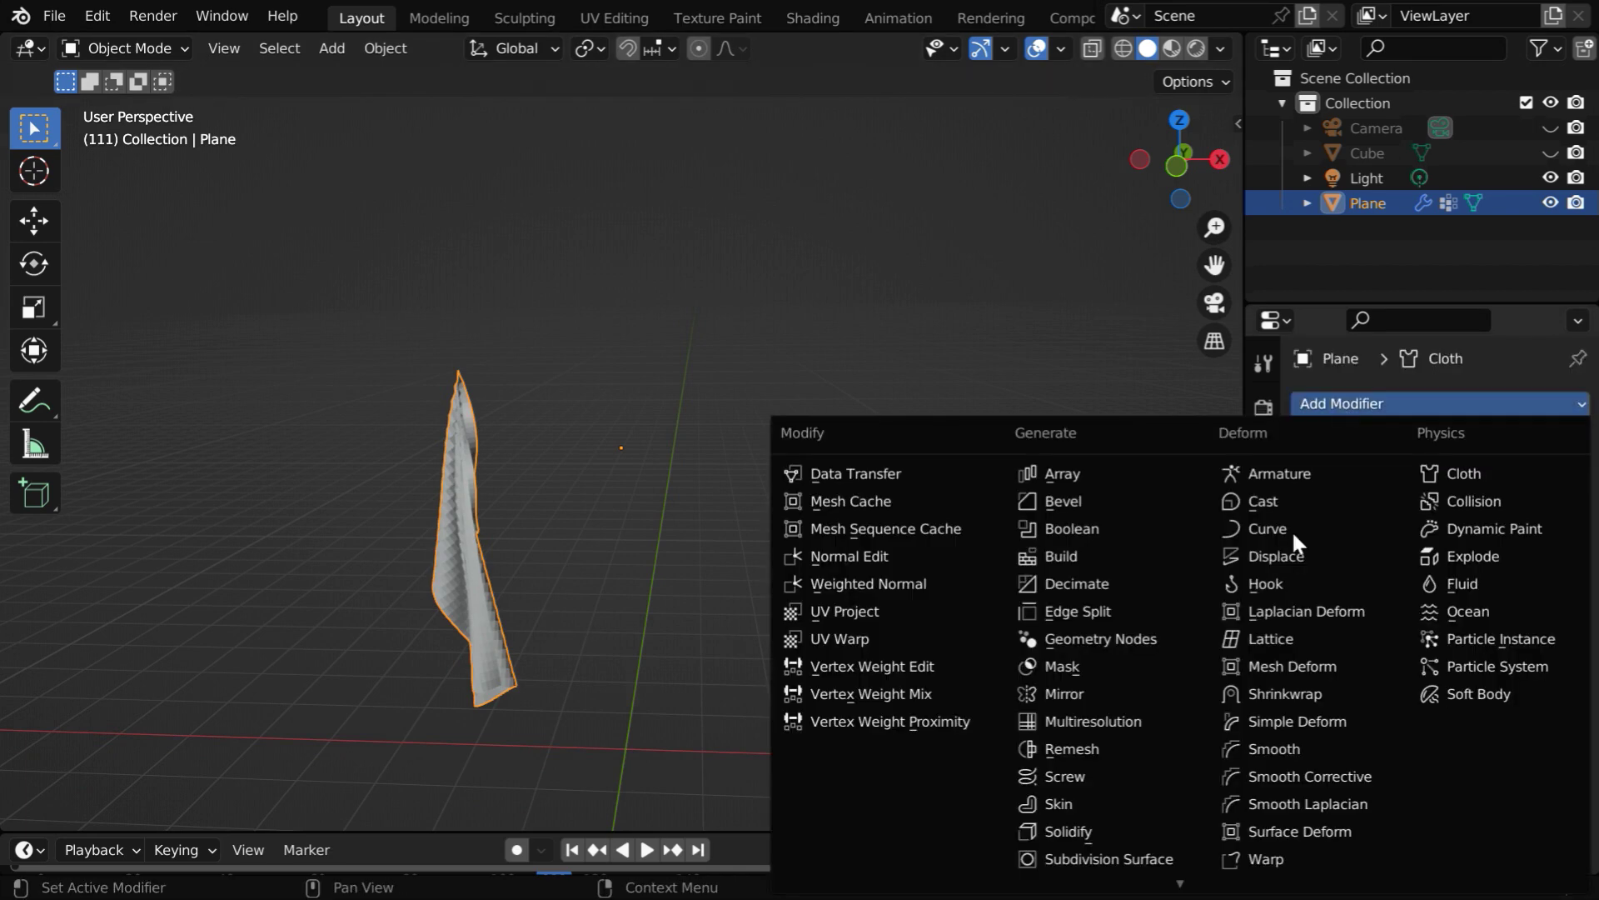
pyautogui.click(1121, 858)
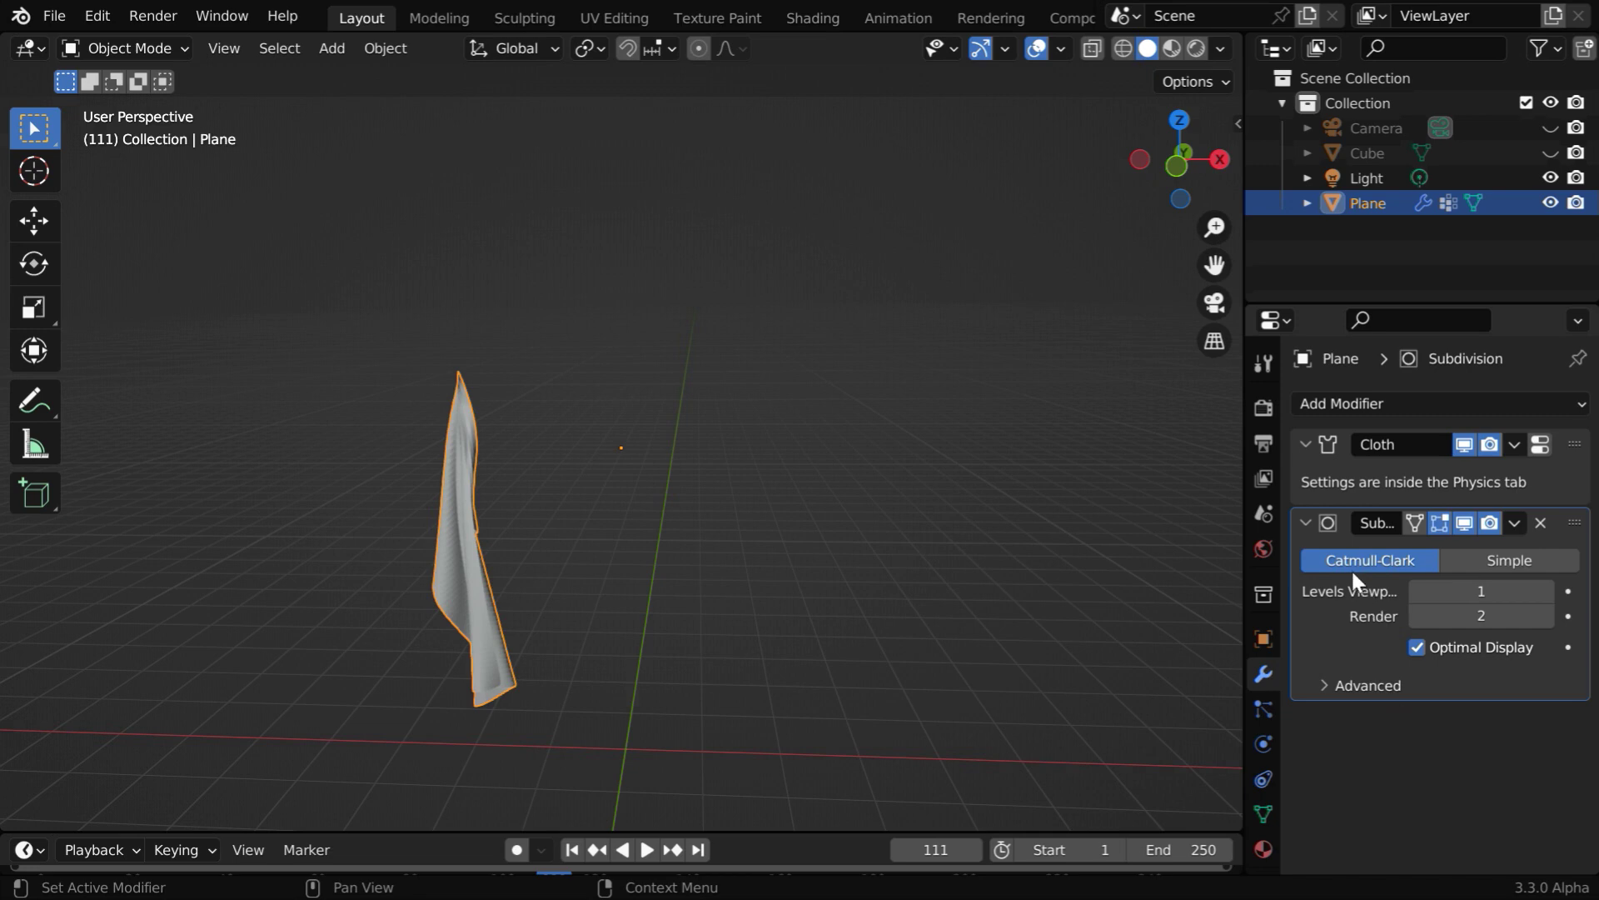
pyautogui.click(1546, 591)
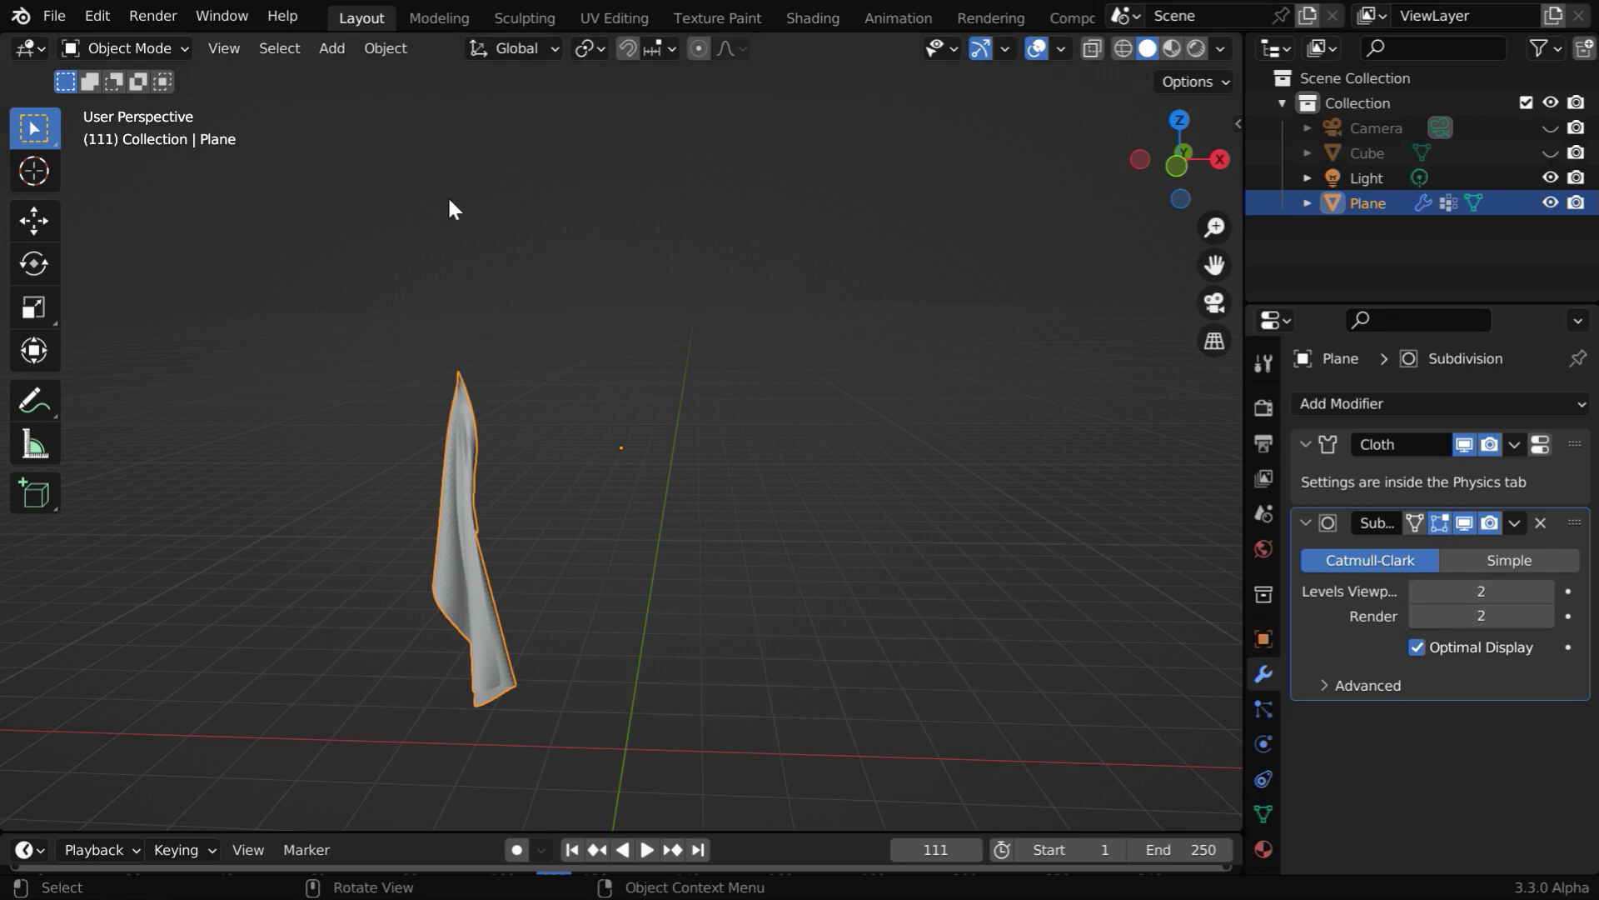
pyautogui.click(387, 47)
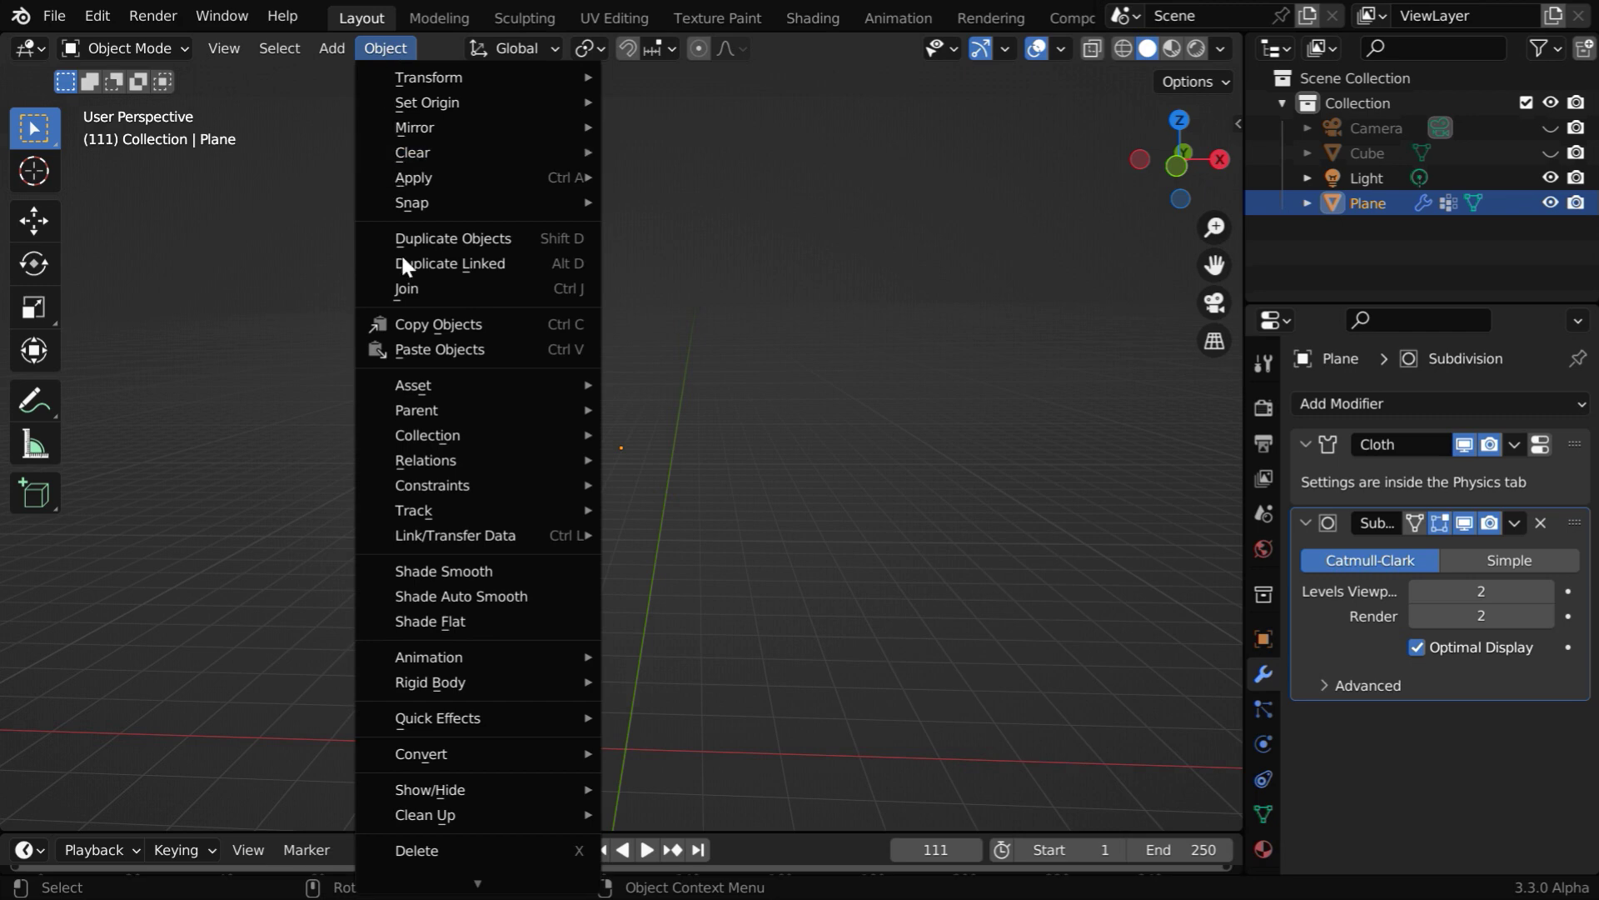
pyautogui.click(457, 596)
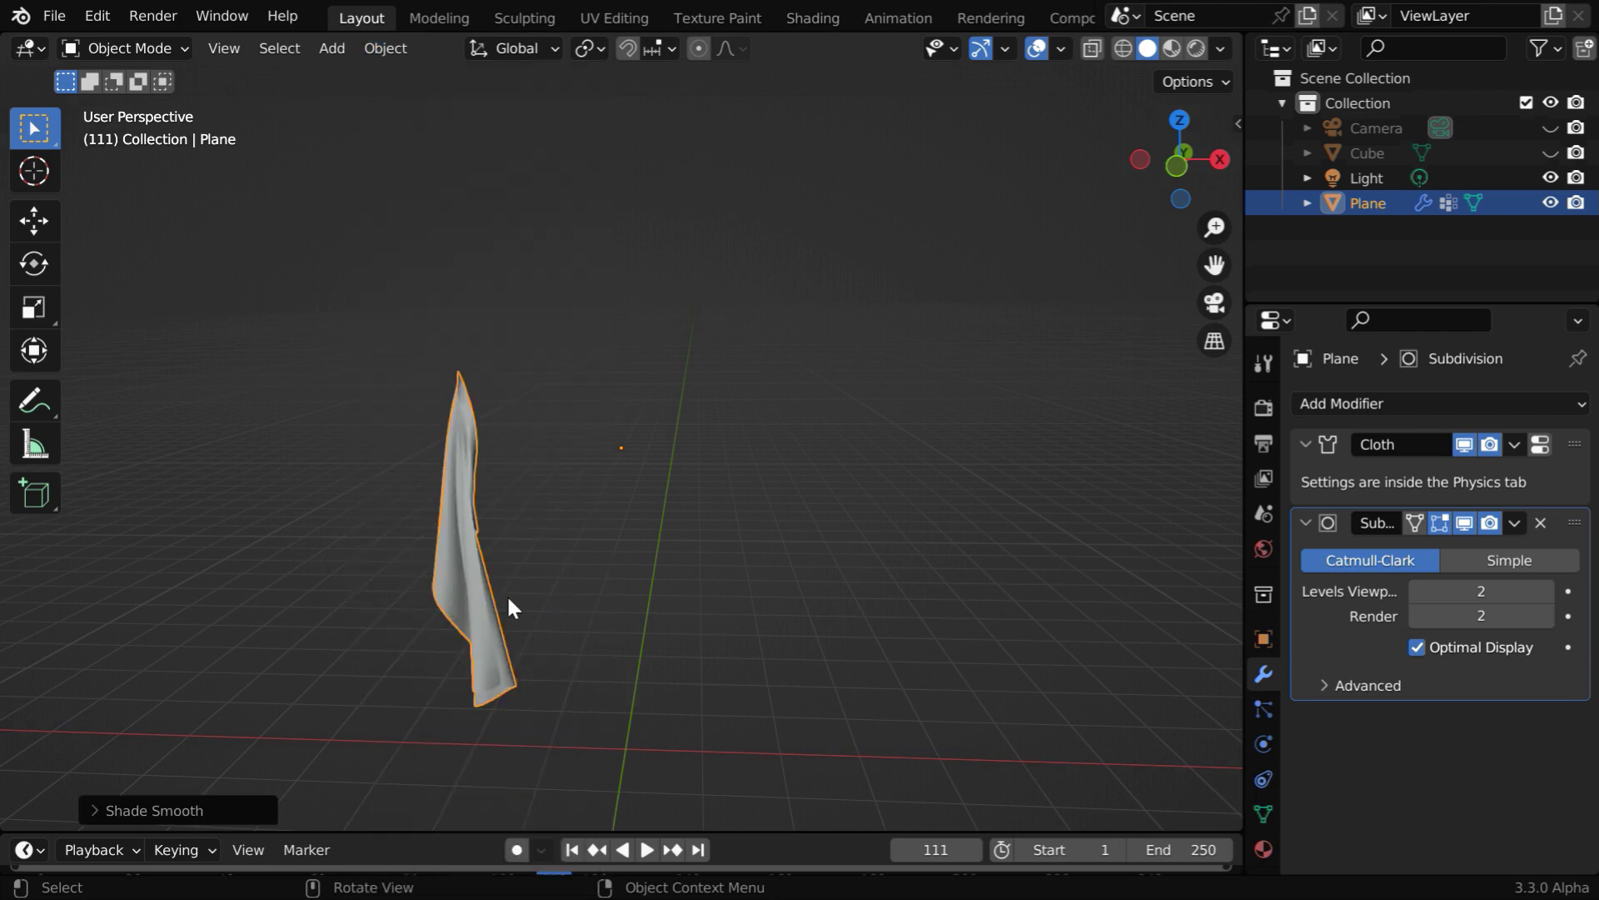
# Rewind to frame 1, replay the smoothed cloth simulation, stop, and rewind again.
pyautogui.click(572, 848)
pyautogui.click(641, 849)
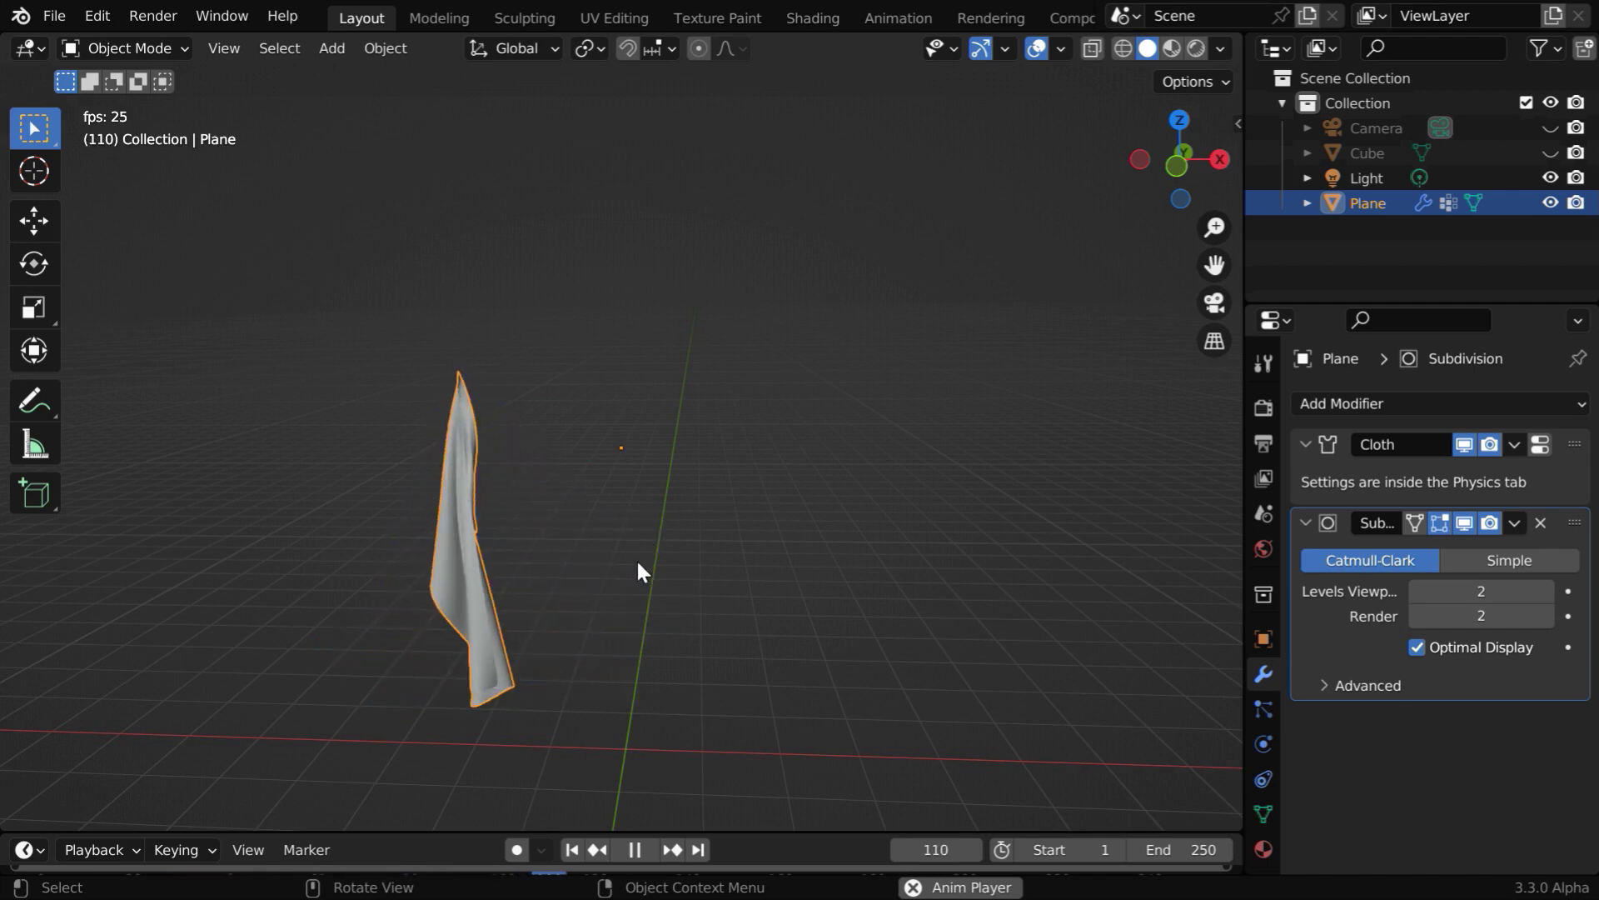
pyautogui.click(635, 850)
pyautogui.click(573, 850)
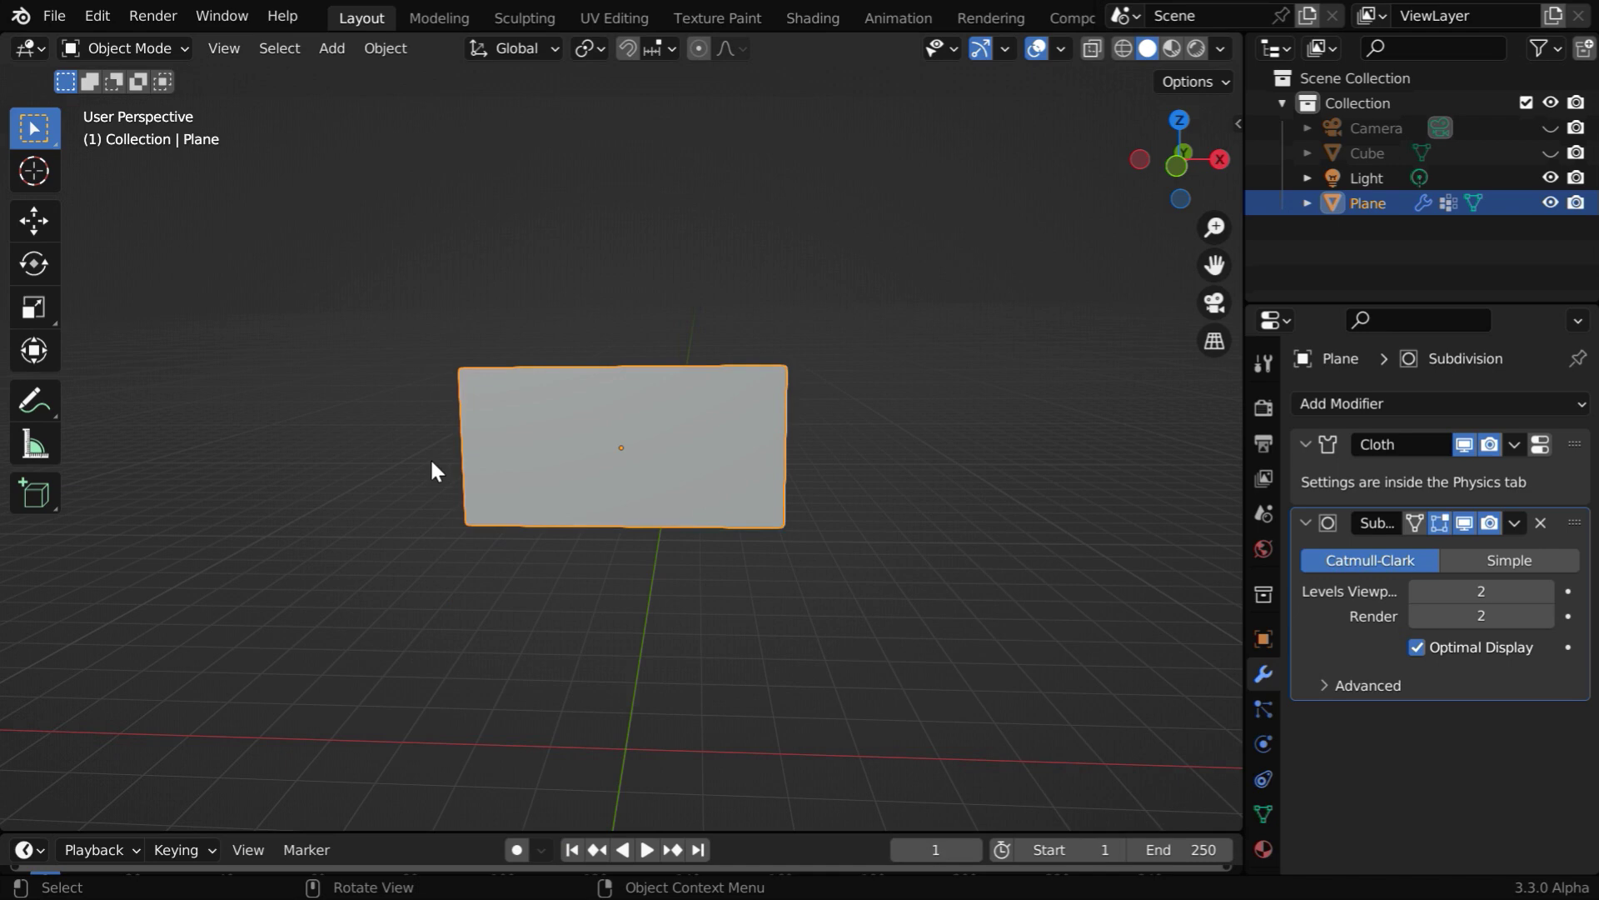
# Add a Wind force field rotated 90° on Y.
pyautogui.click(332, 48)
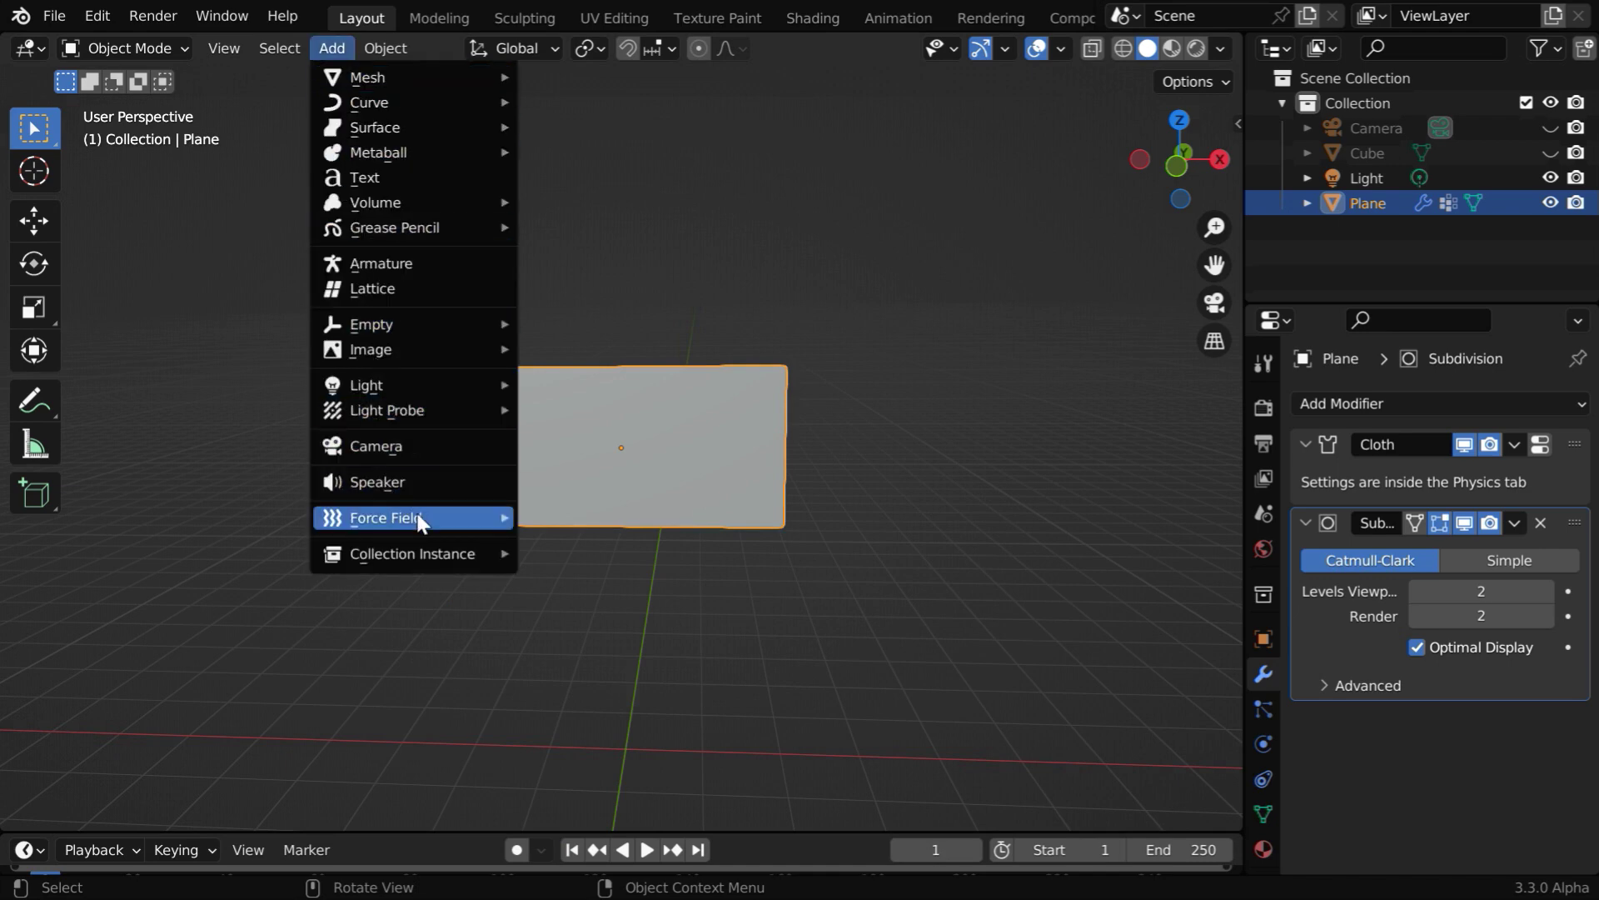
pyautogui.moveTo(414, 517)
pyautogui.click(616, 545)
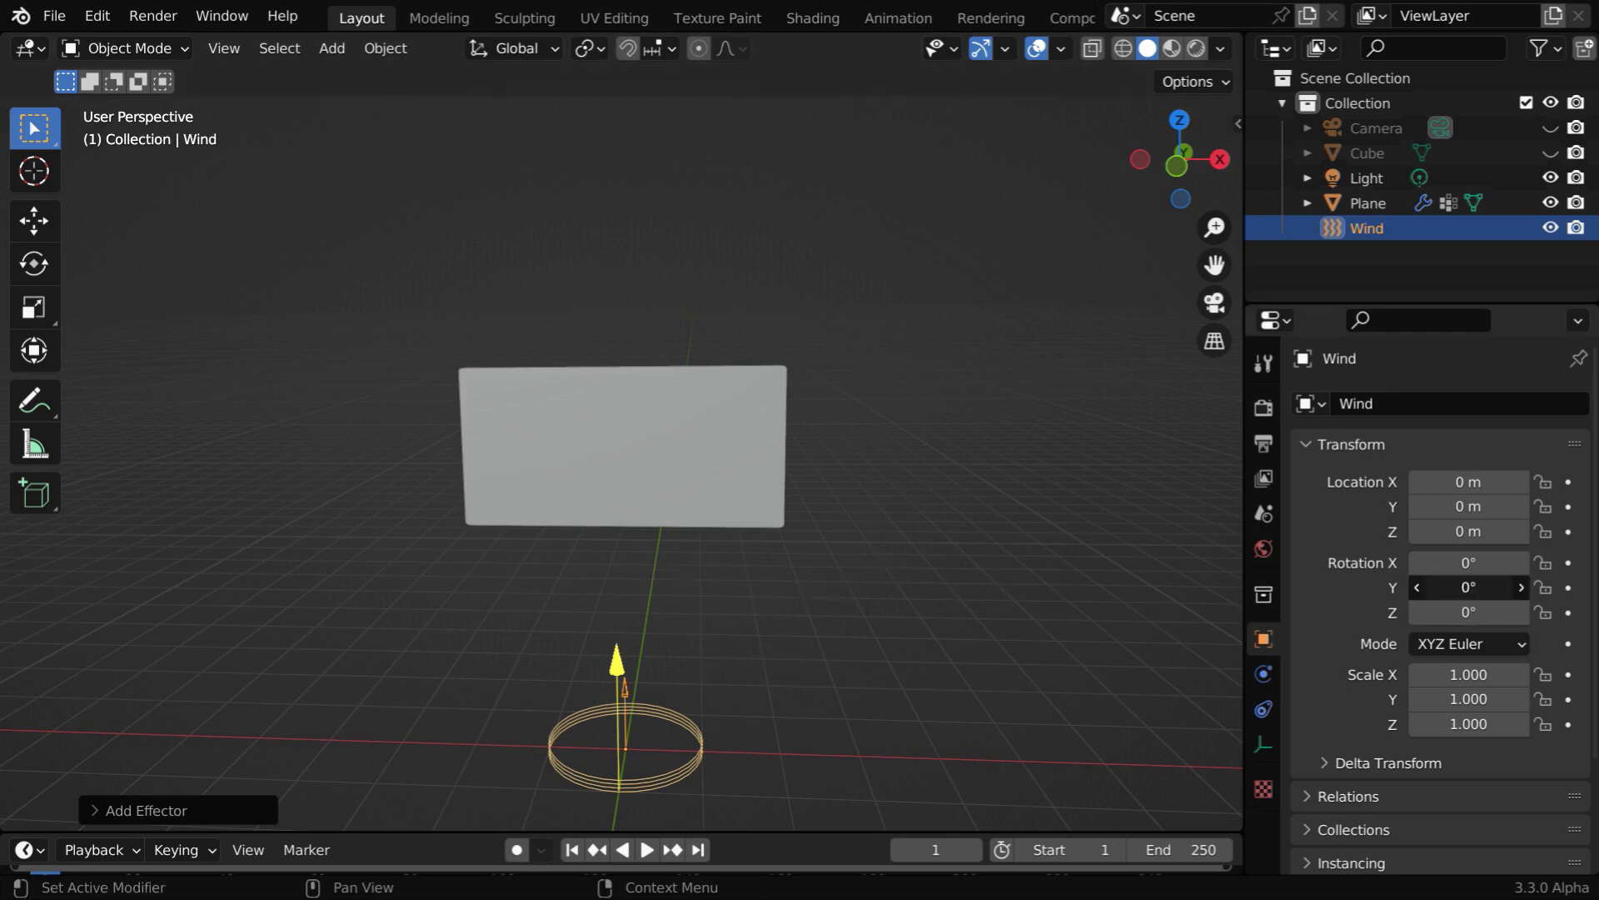
pyautogui.click(1497, 588)
pyautogui.write('90')
pyautogui.press('Return')
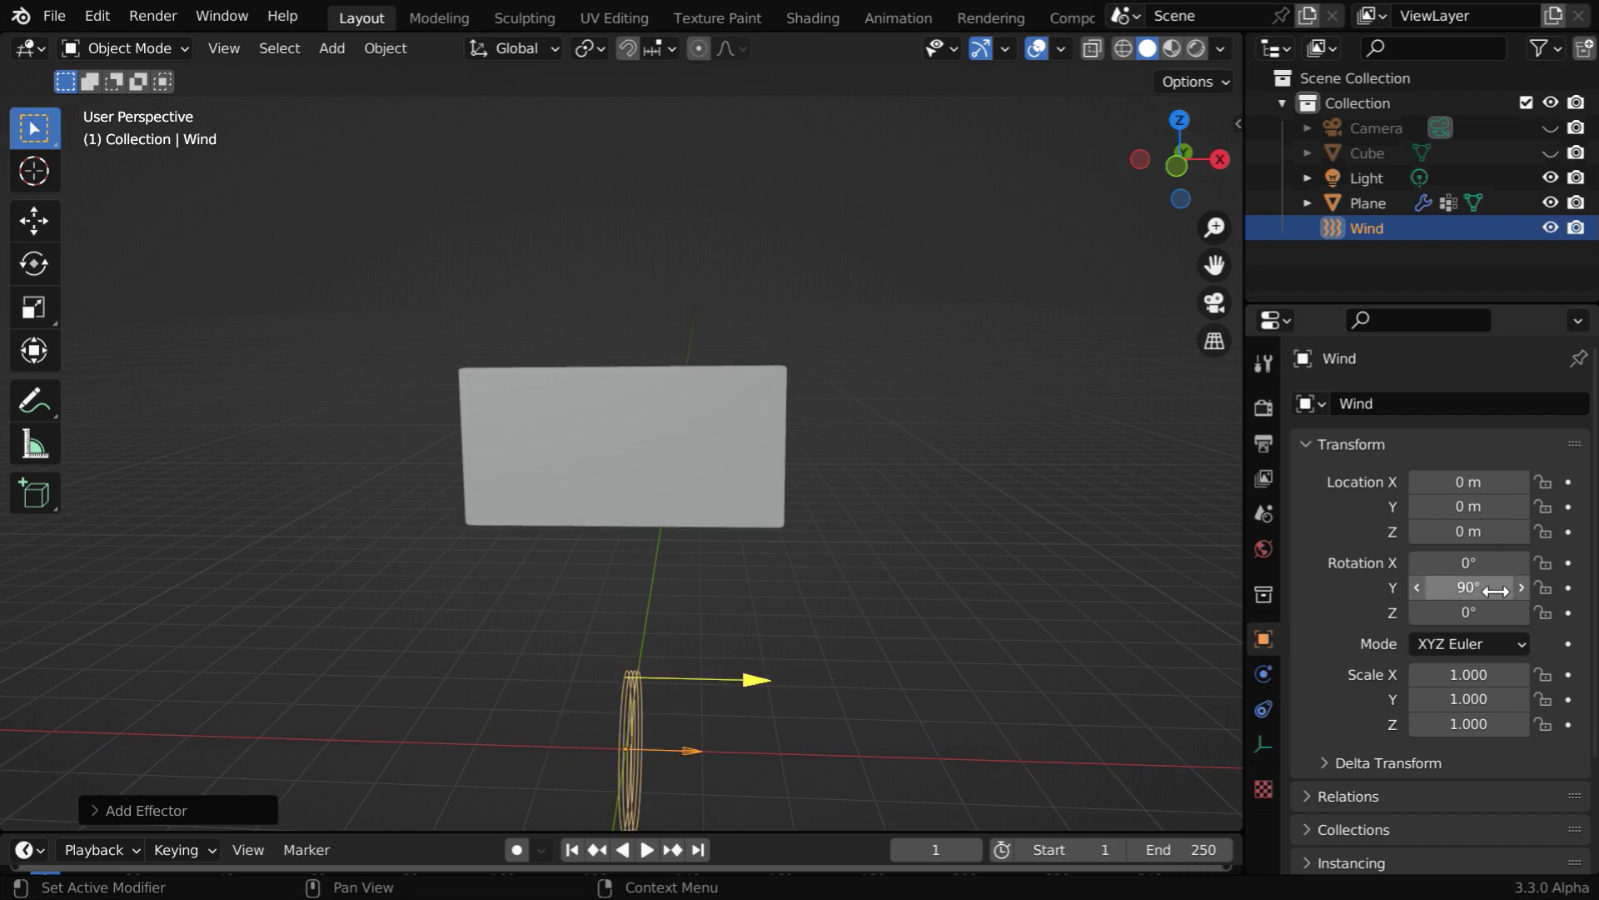
# Move the wind field up-left of the cloth, to about -3.78, 0.51, 4.96 m.
pyautogui.click(53, 222)
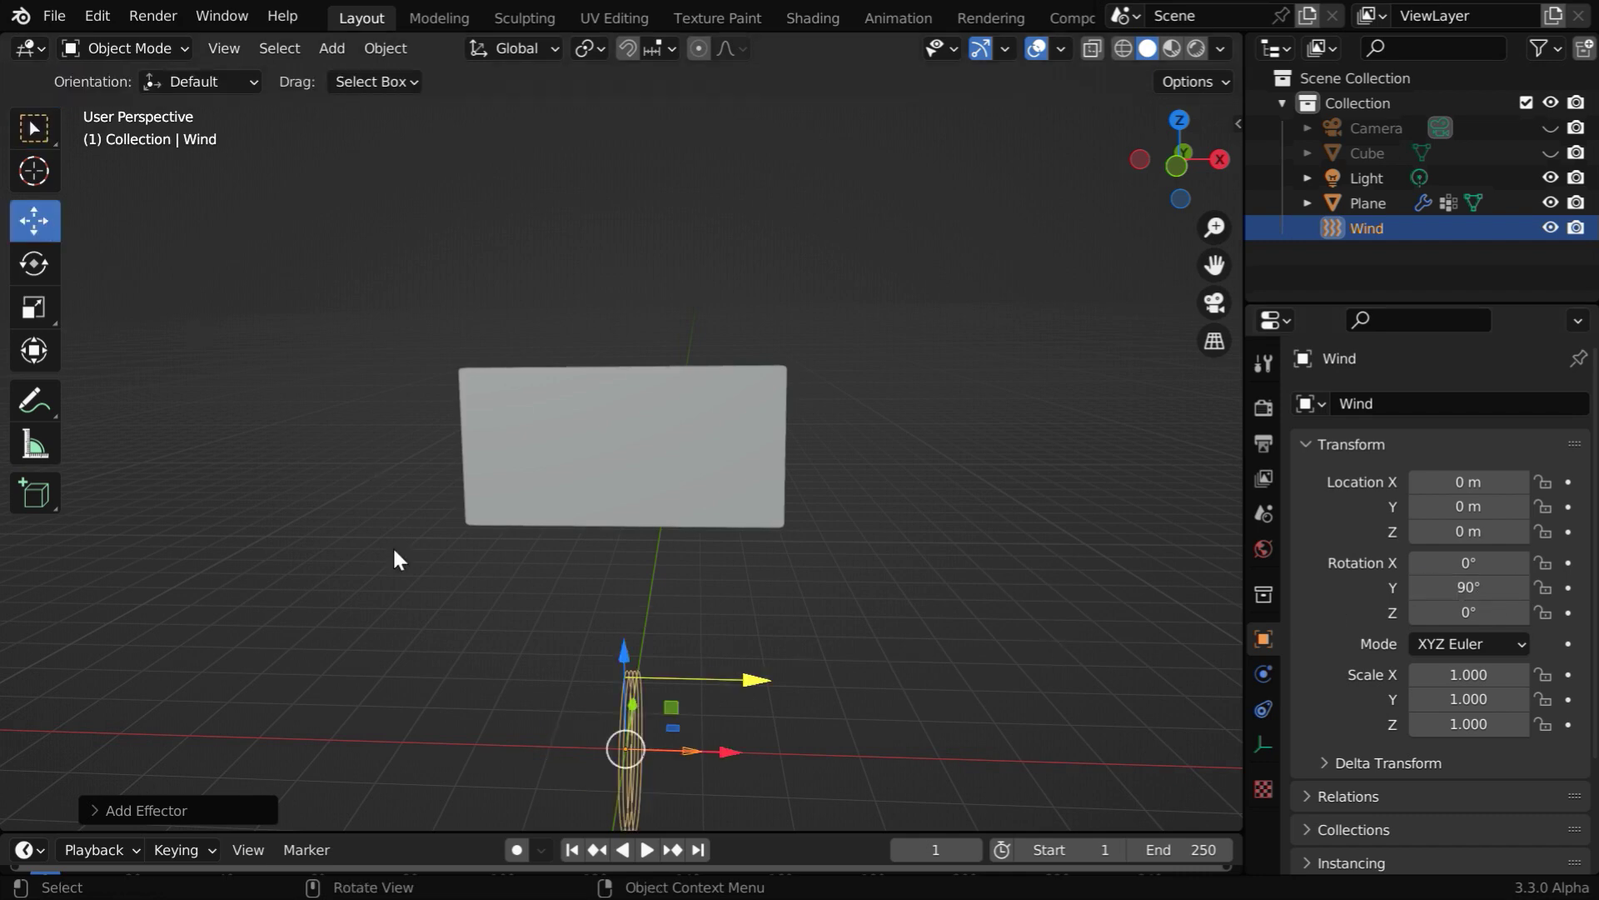
pyautogui.moveTo(627, 748); pyautogui.dragTo(337, 396)
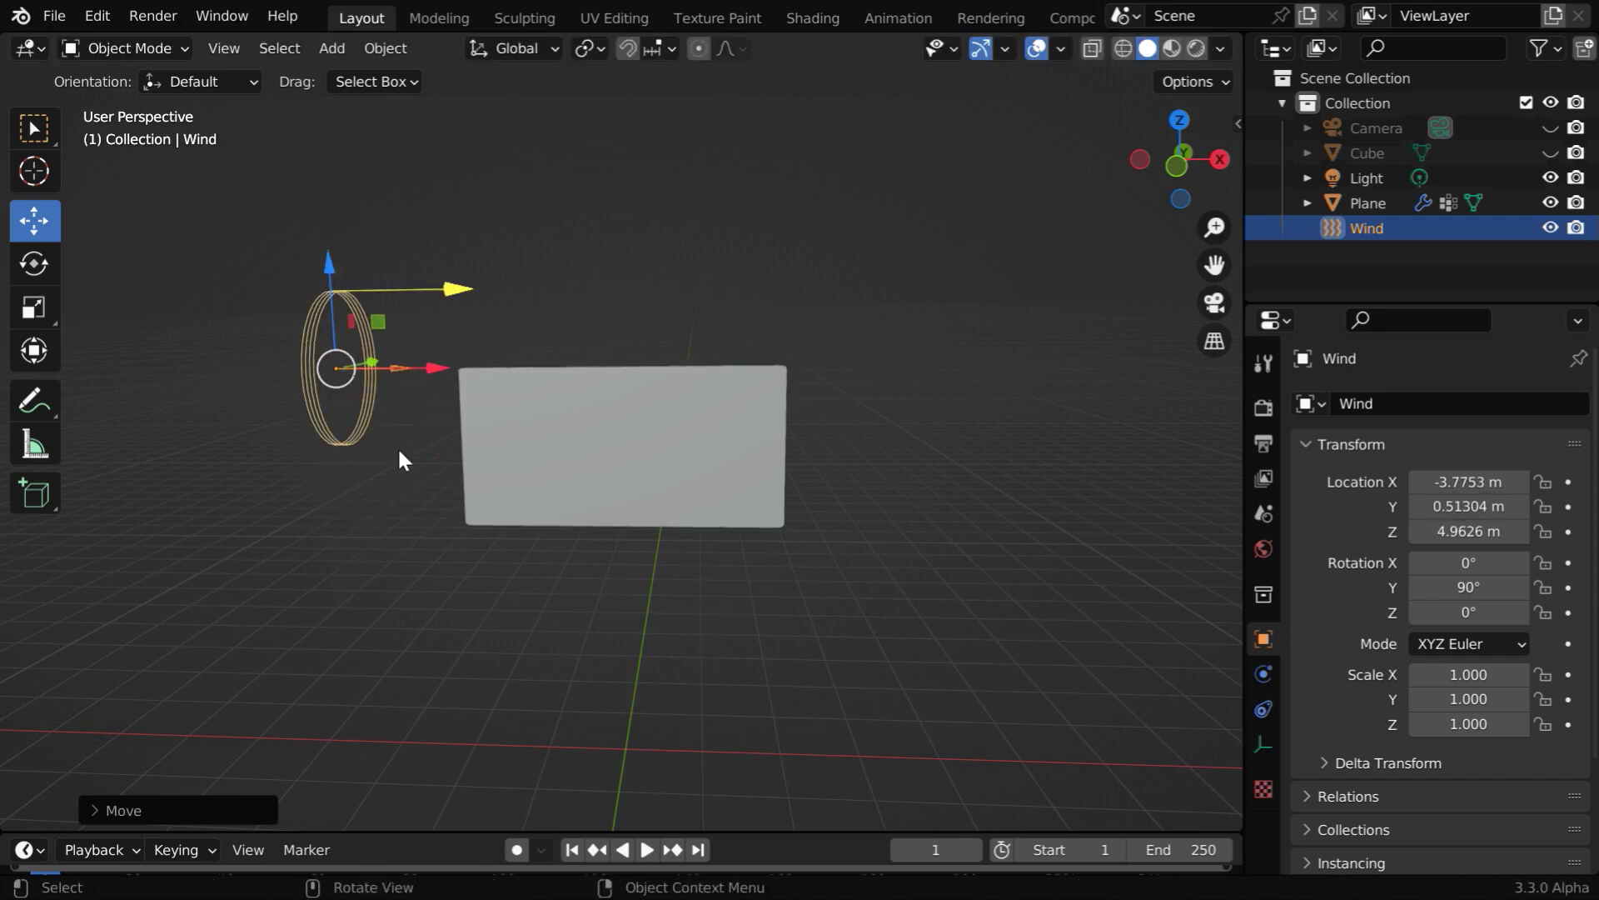
pyautogui.click(34, 132)
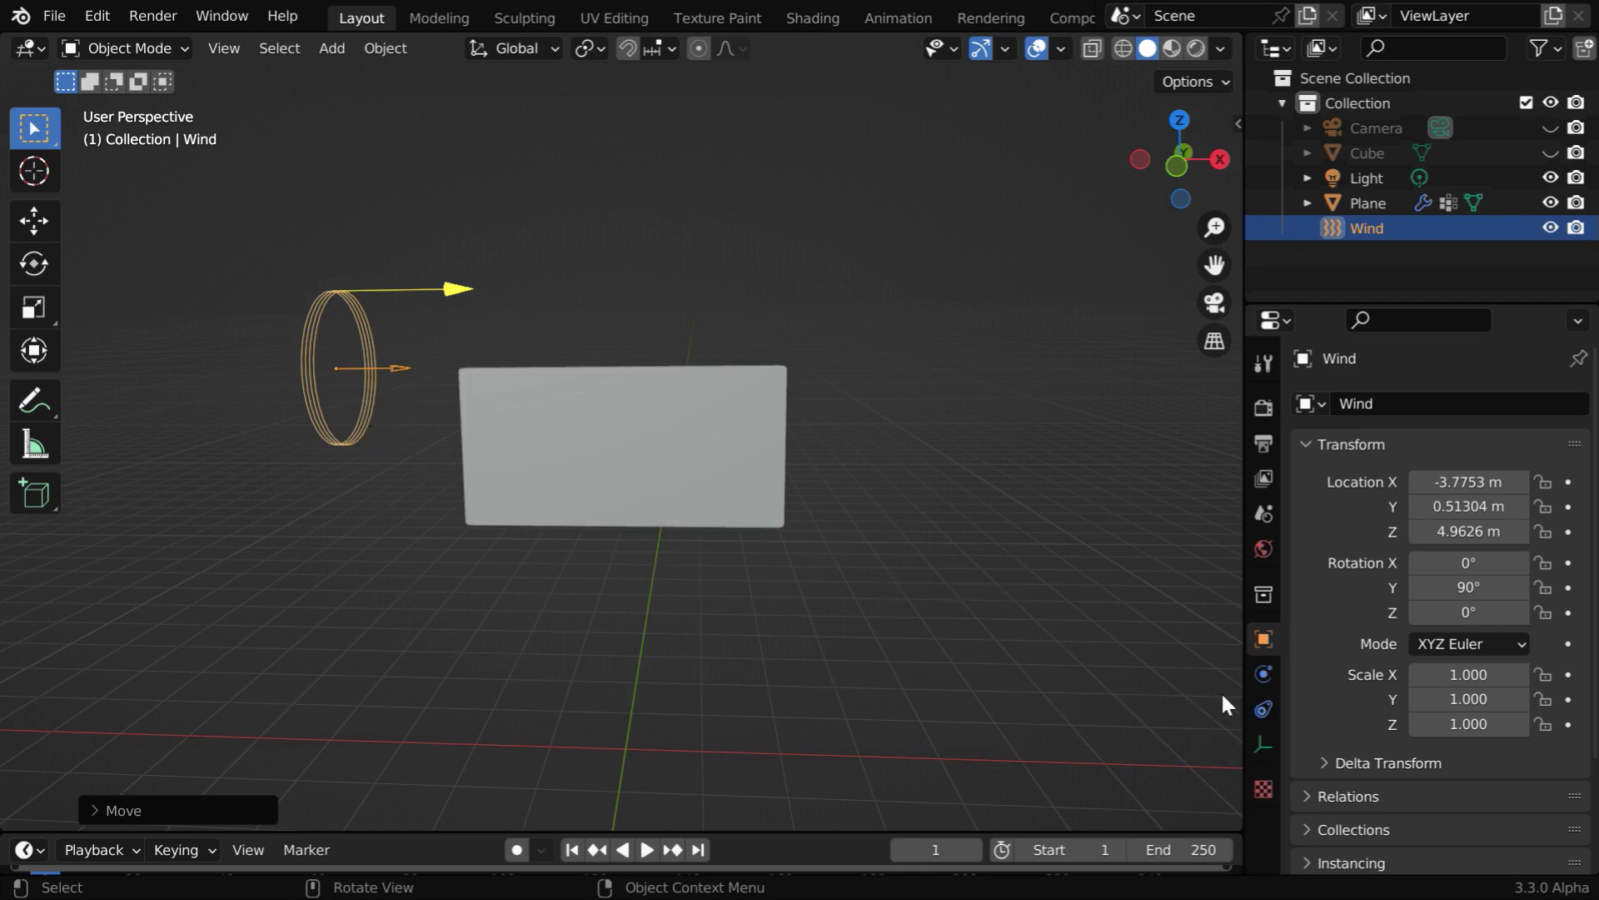
# Set the Wind strength to 8000 and play the simulation to watch the cloth billow.
pyautogui.click(1263, 673)
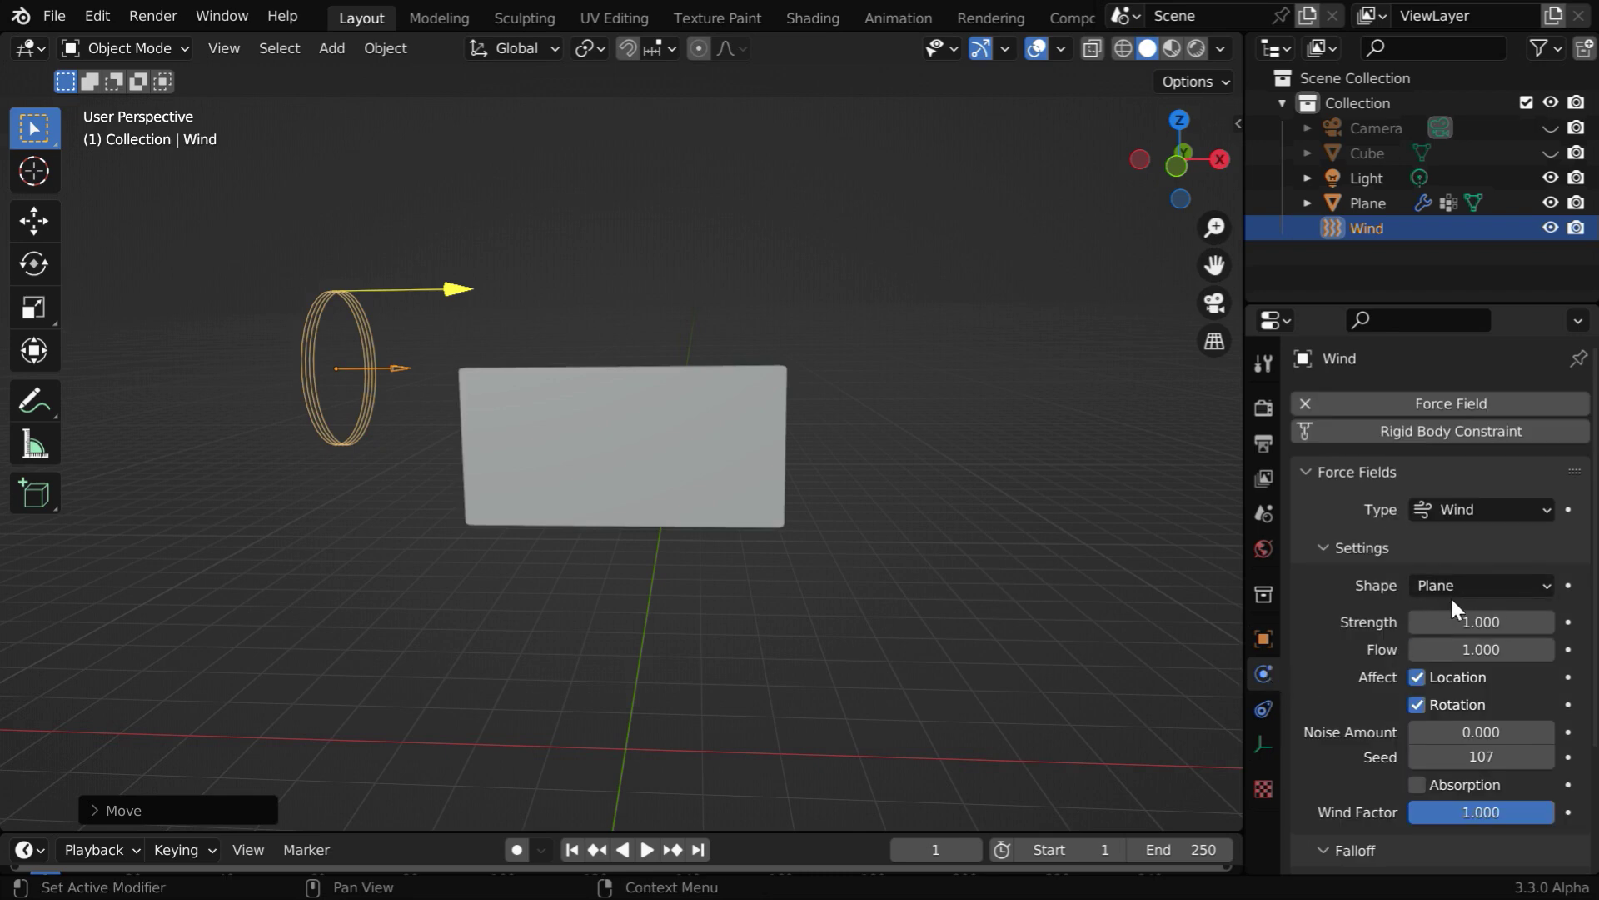
pyautogui.click(1473, 621)
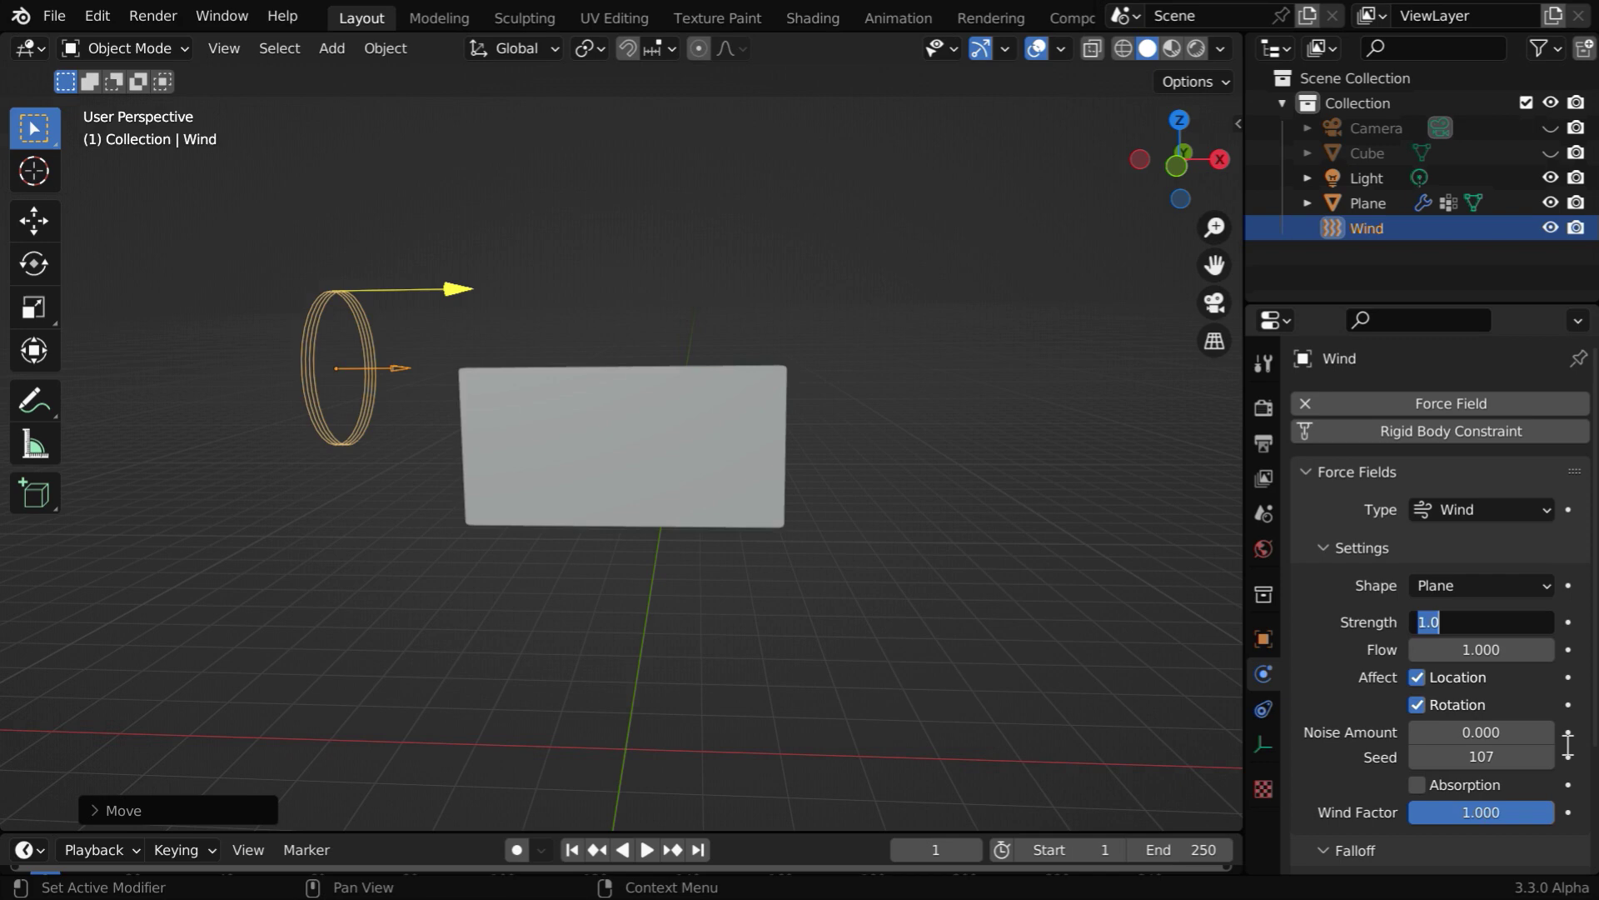
pyautogui.write('8000')
pyautogui.press('Return')
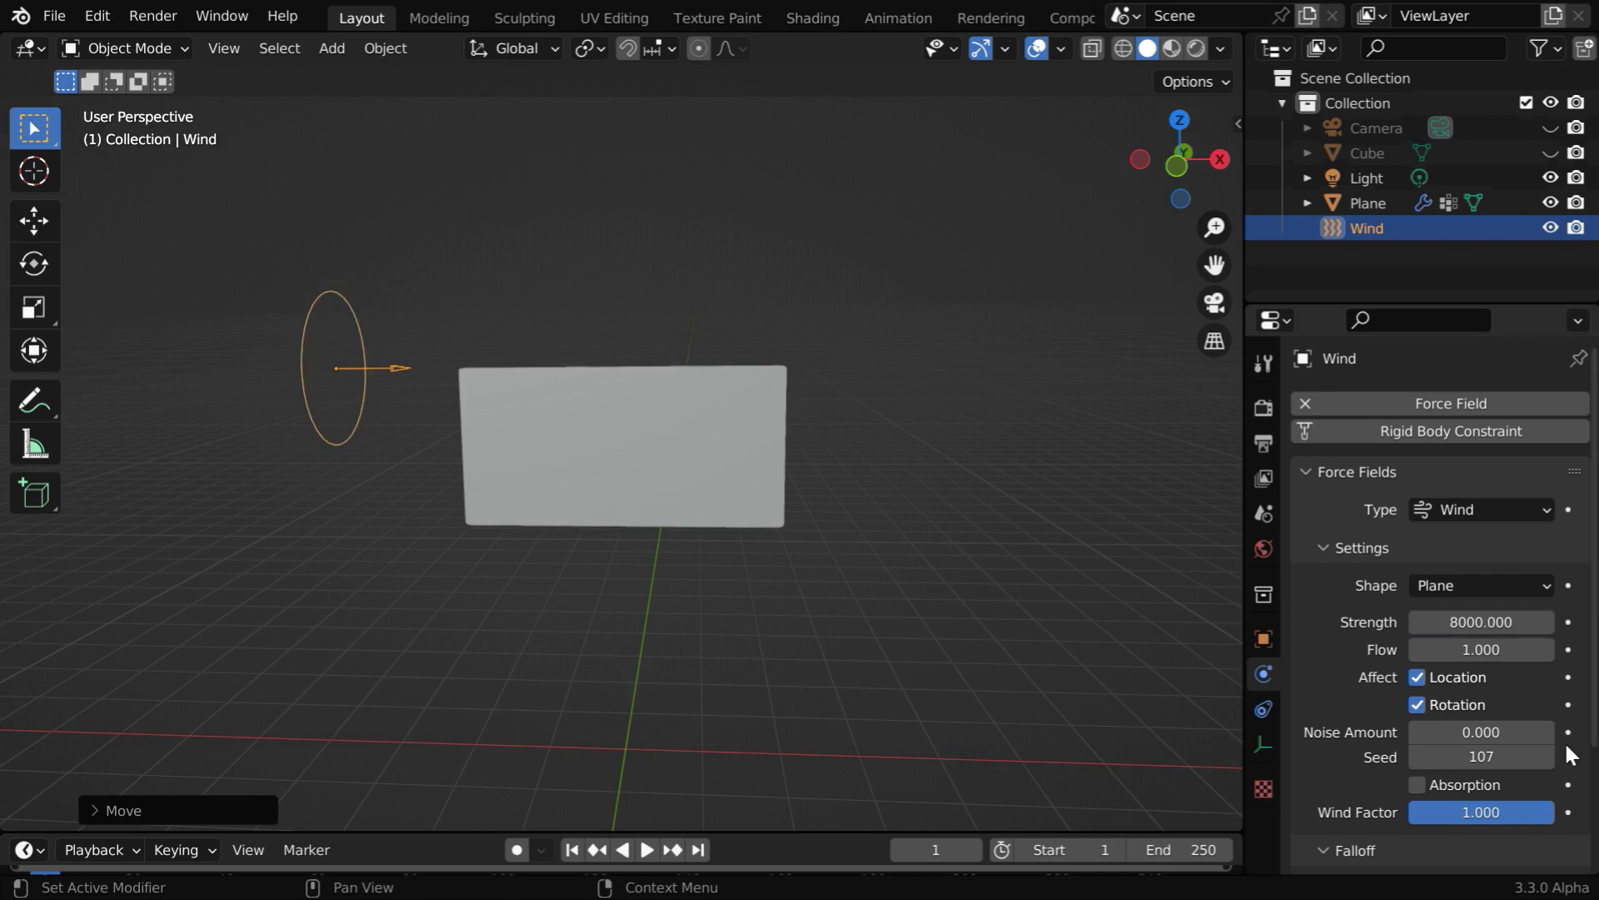
pyautogui.click(646, 849)
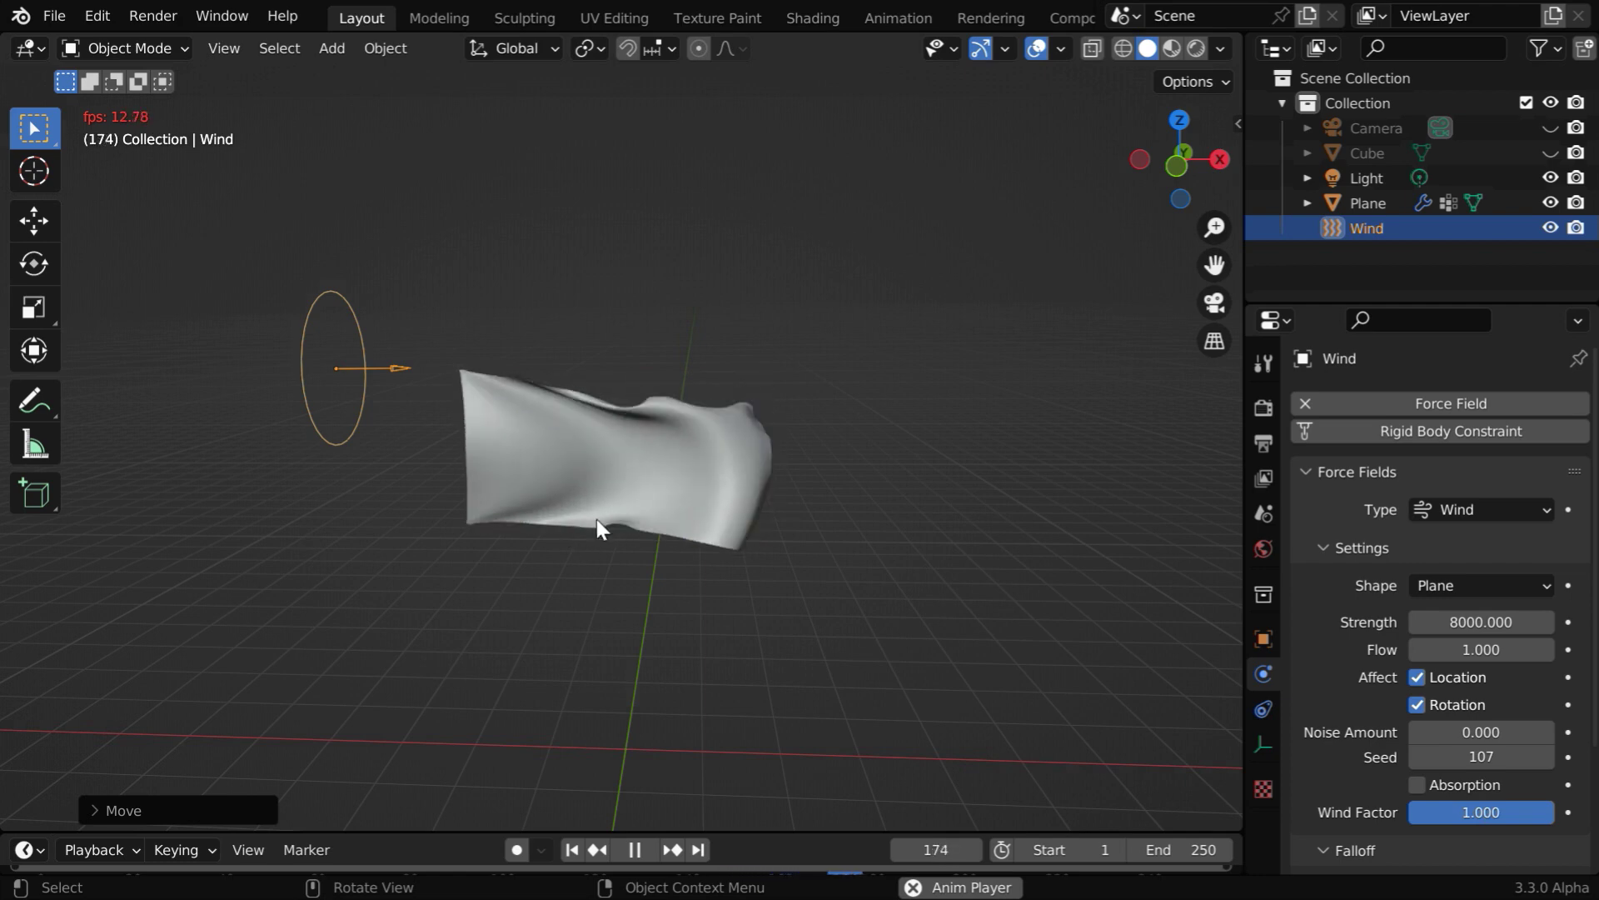
# Stop playback, rewind to frame 1, and add a cylinder mesh.
pyautogui.click(640, 847)
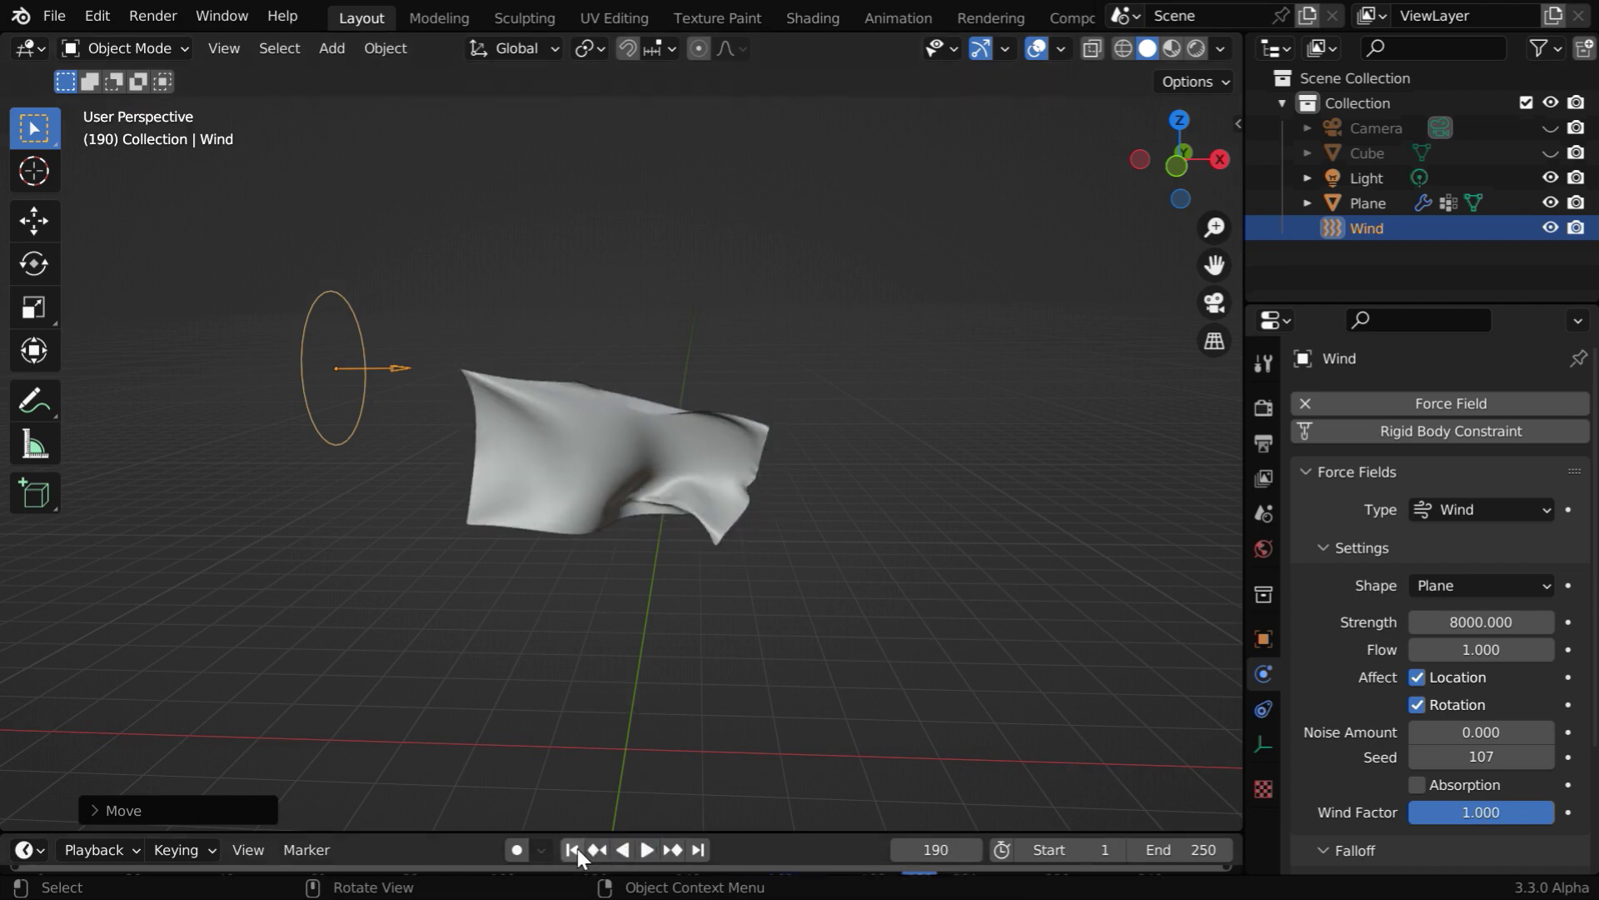
pyautogui.click(573, 849)
pyautogui.click(333, 48)
pyautogui.moveTo(348, 72)
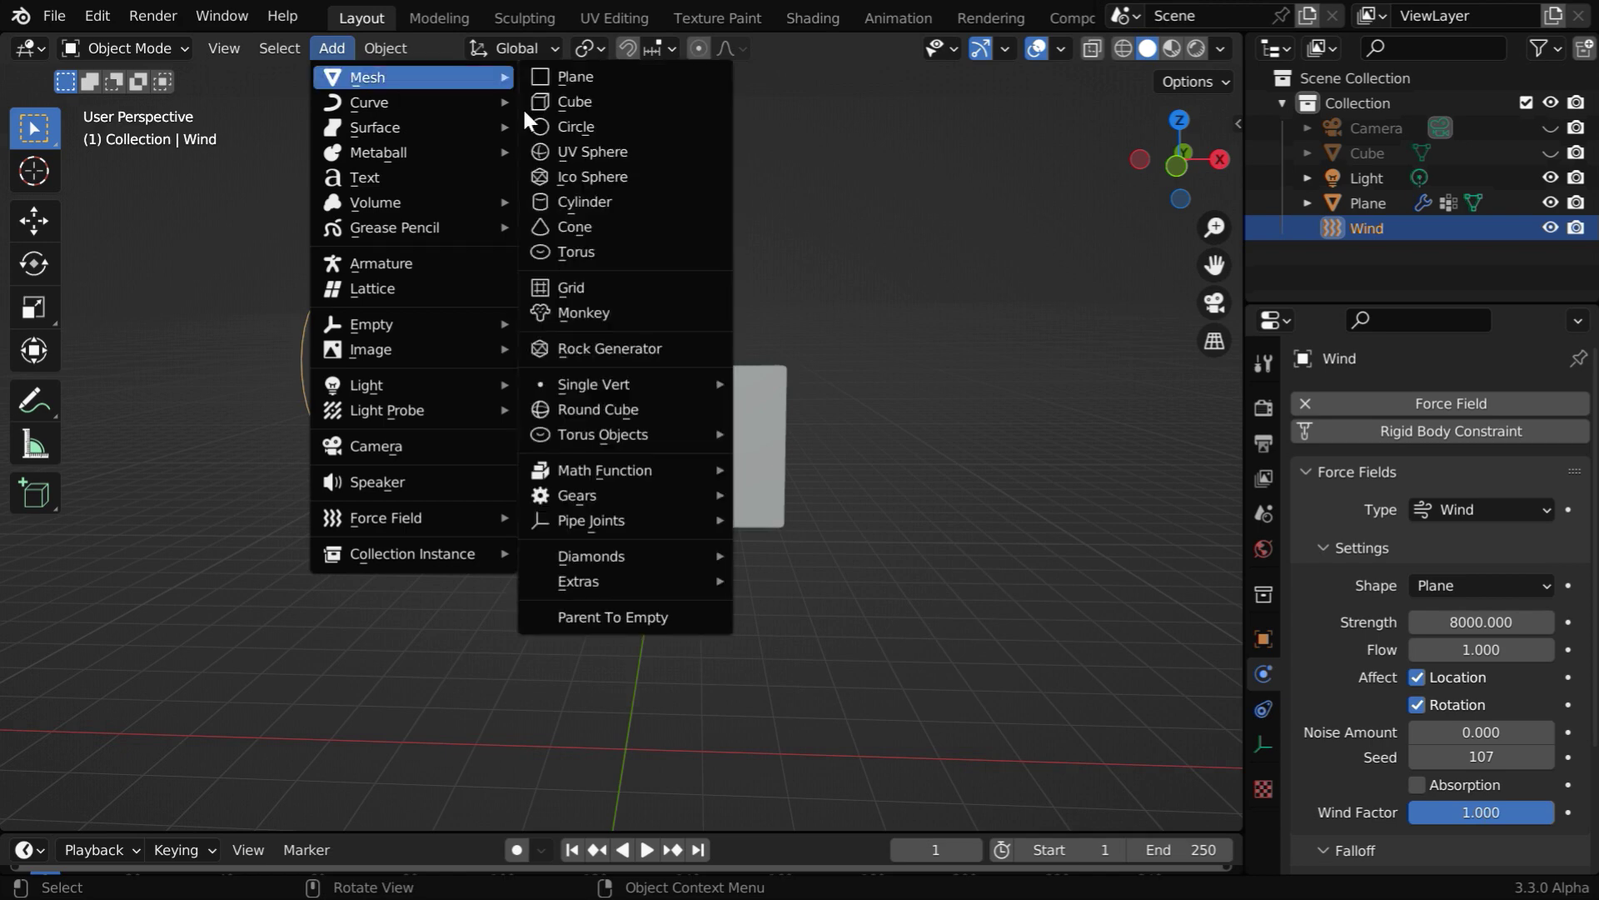
pyautogui.click(623, 202)
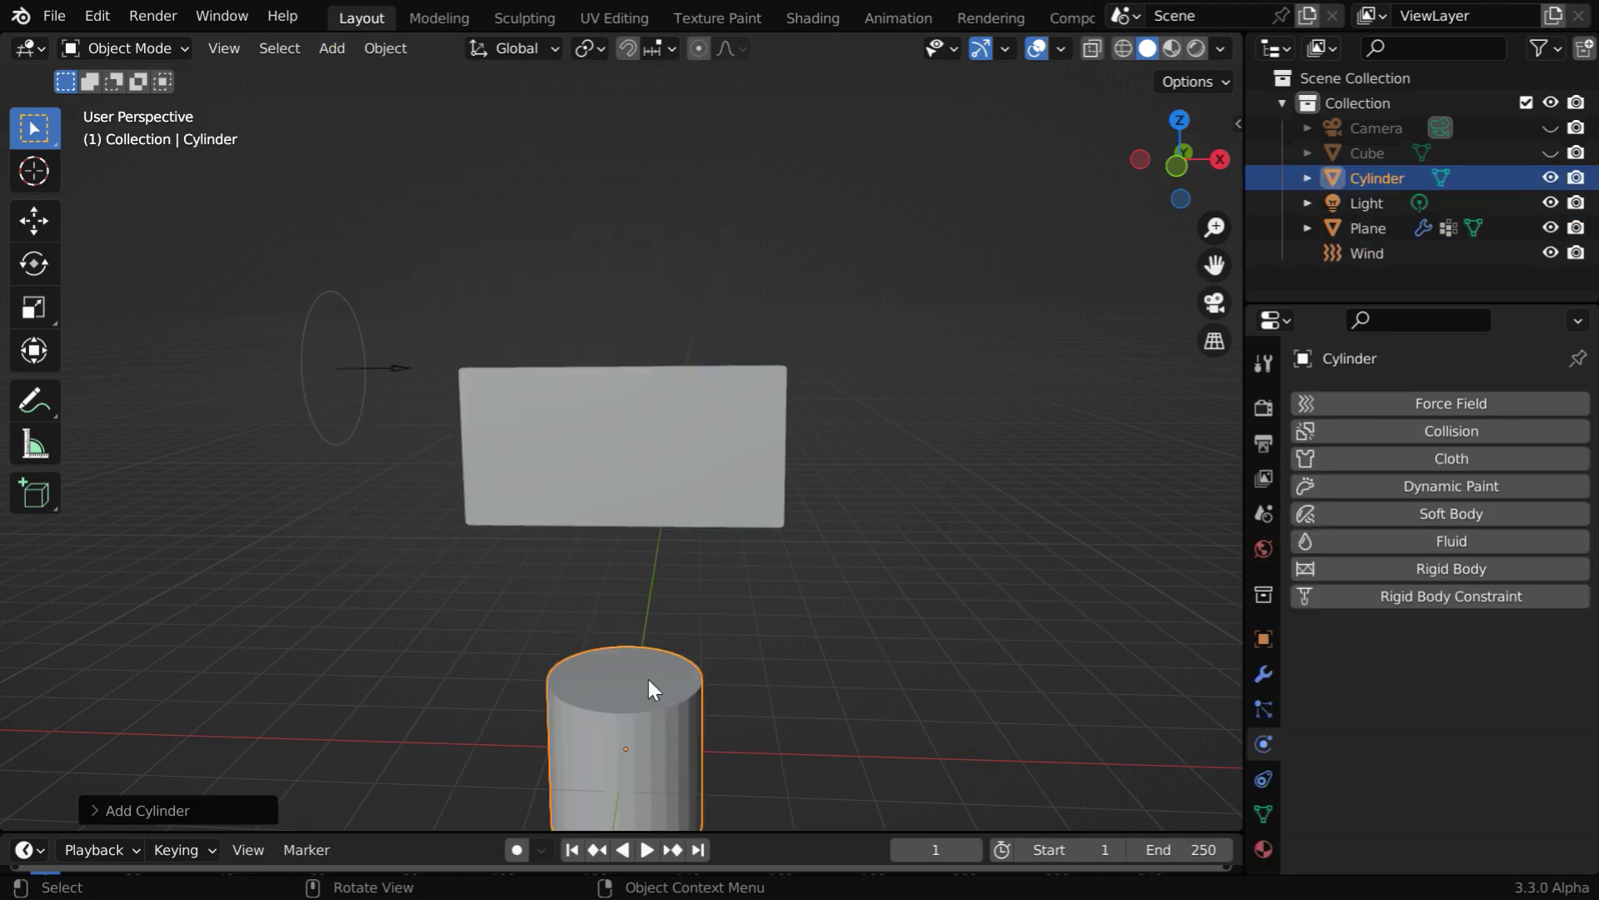
# Scale the cylinder into a thin pole of 0.05, 0.05, 3.
pyautogui.click(1263, 638)
pyautogui.moveTo(1466, 699); pyautogui.dragTo(1488, 680)
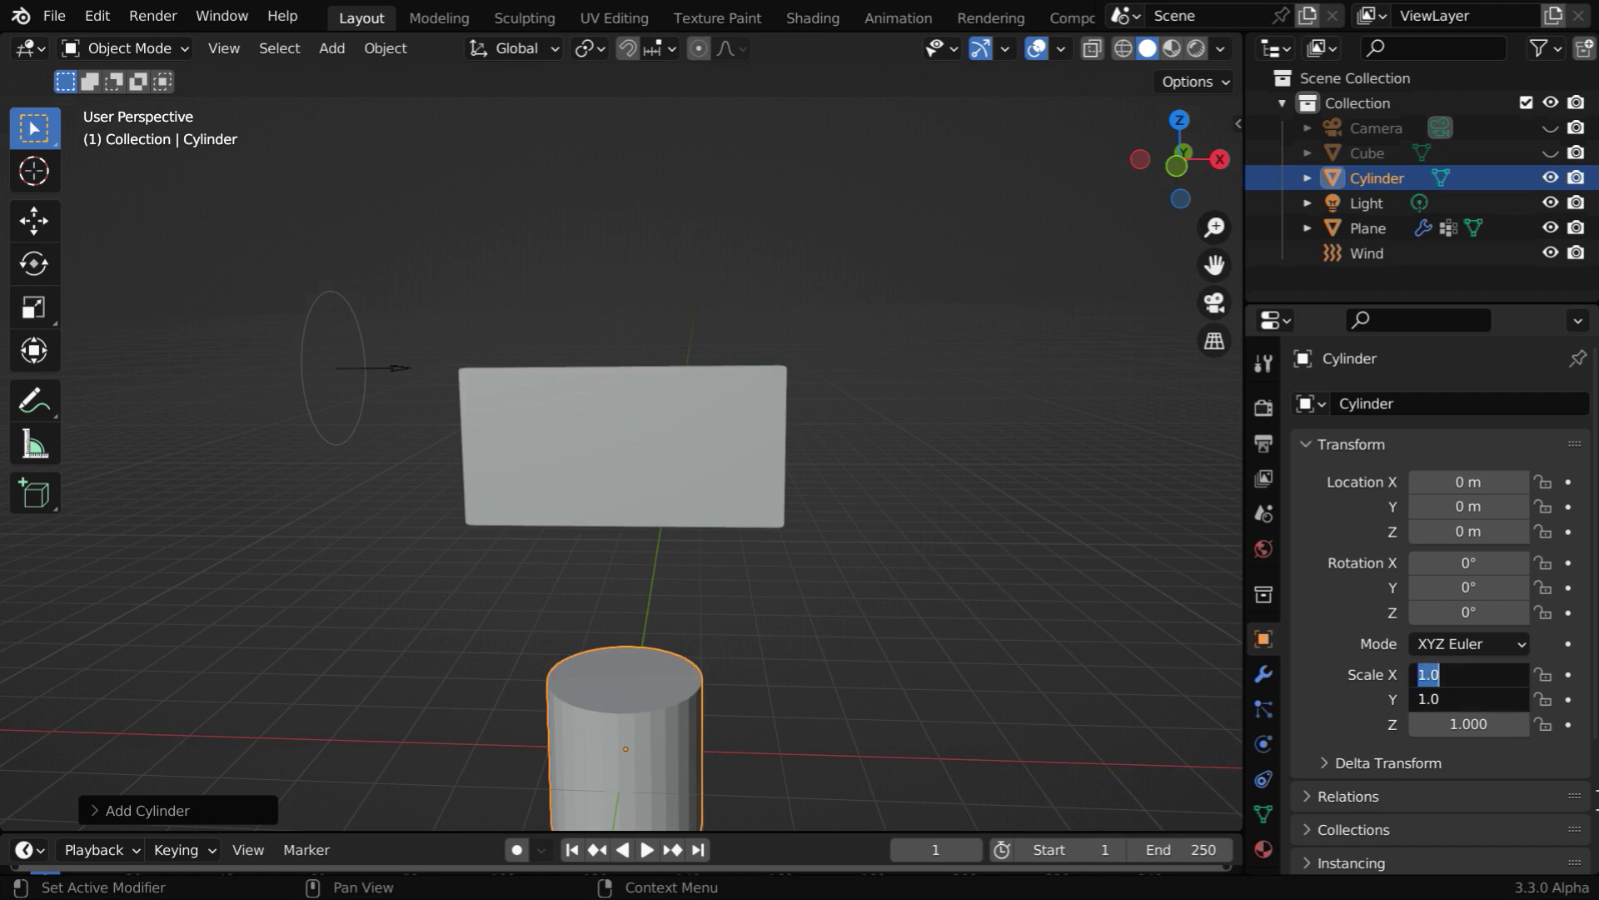
pyautogui.write('0.05')
pyautogui.press('Return')
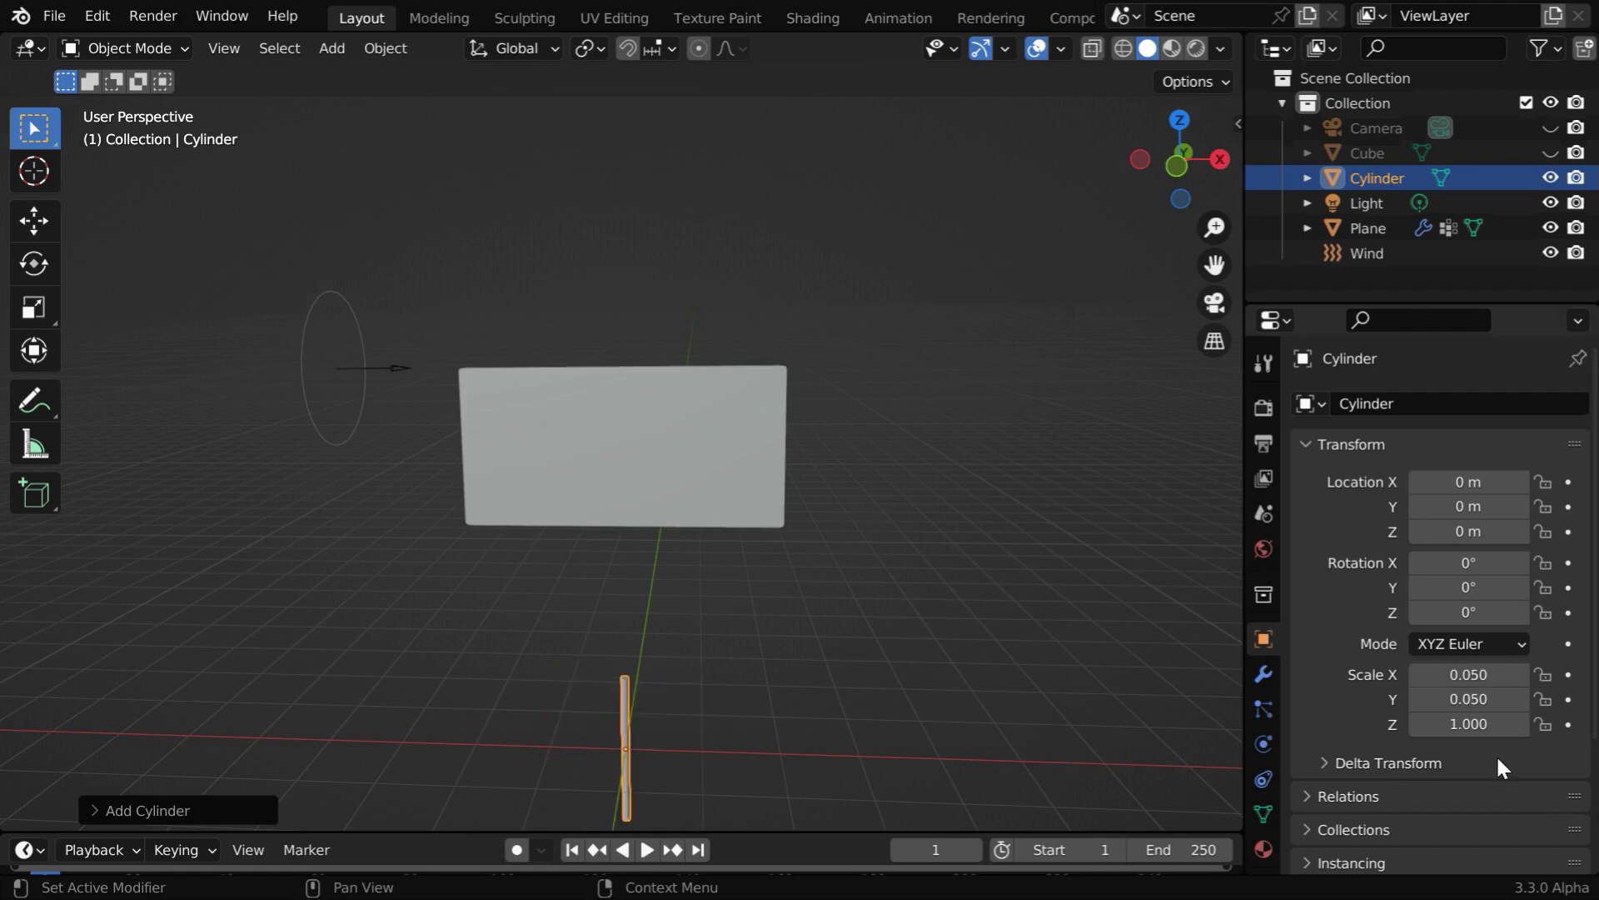
pyautogui.click(1487, 724)
pyautogui.write('3')
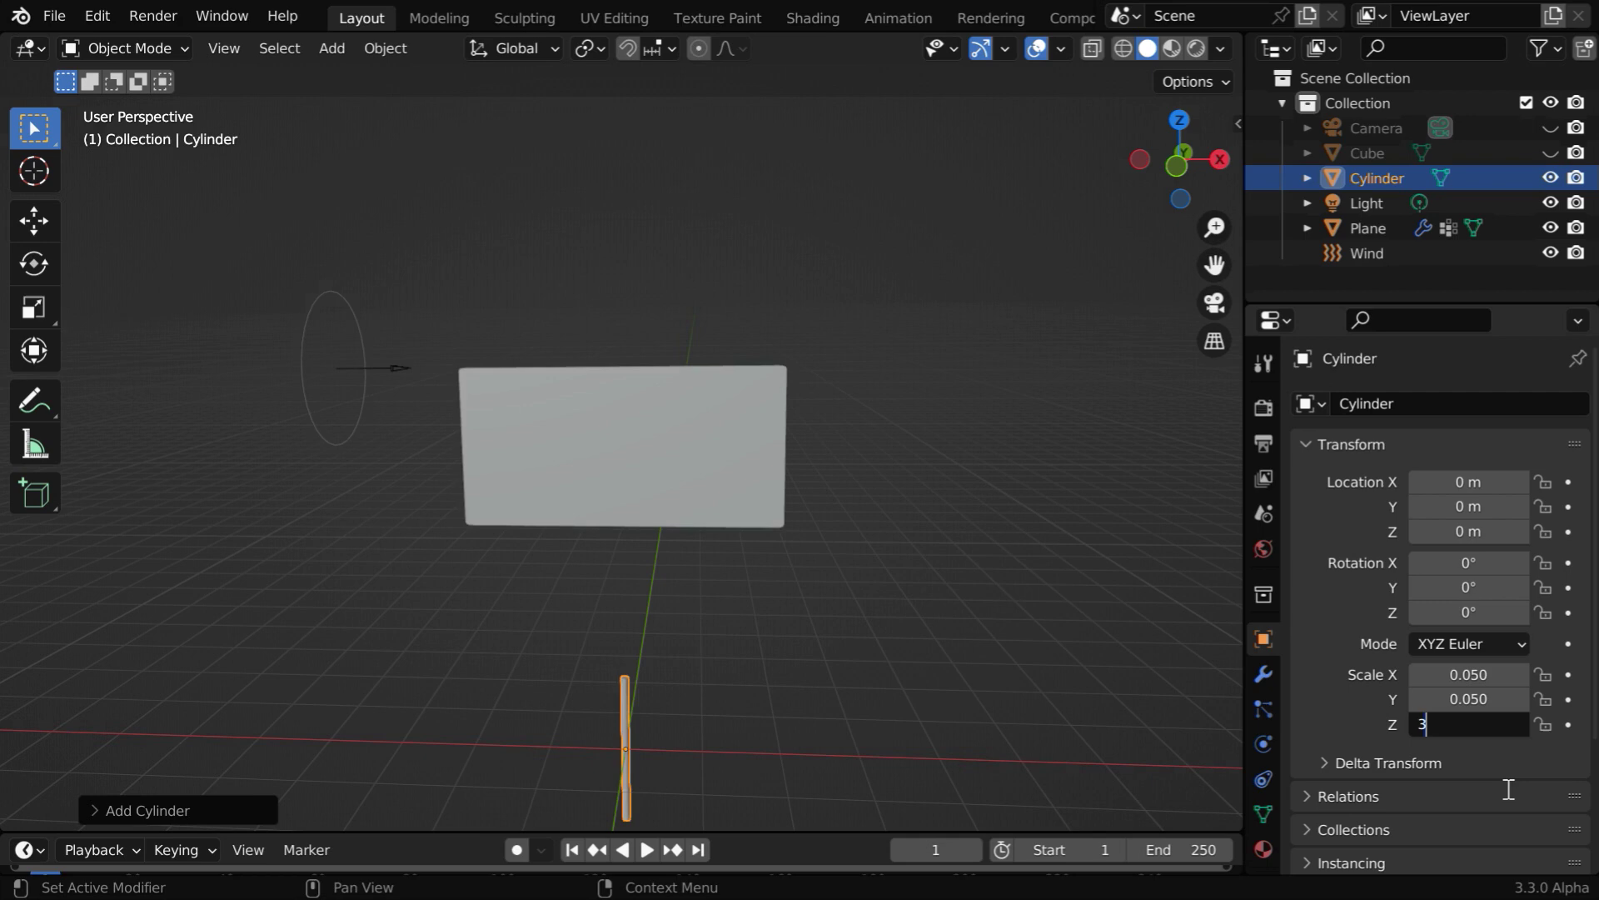
pyautogui.press('Return')
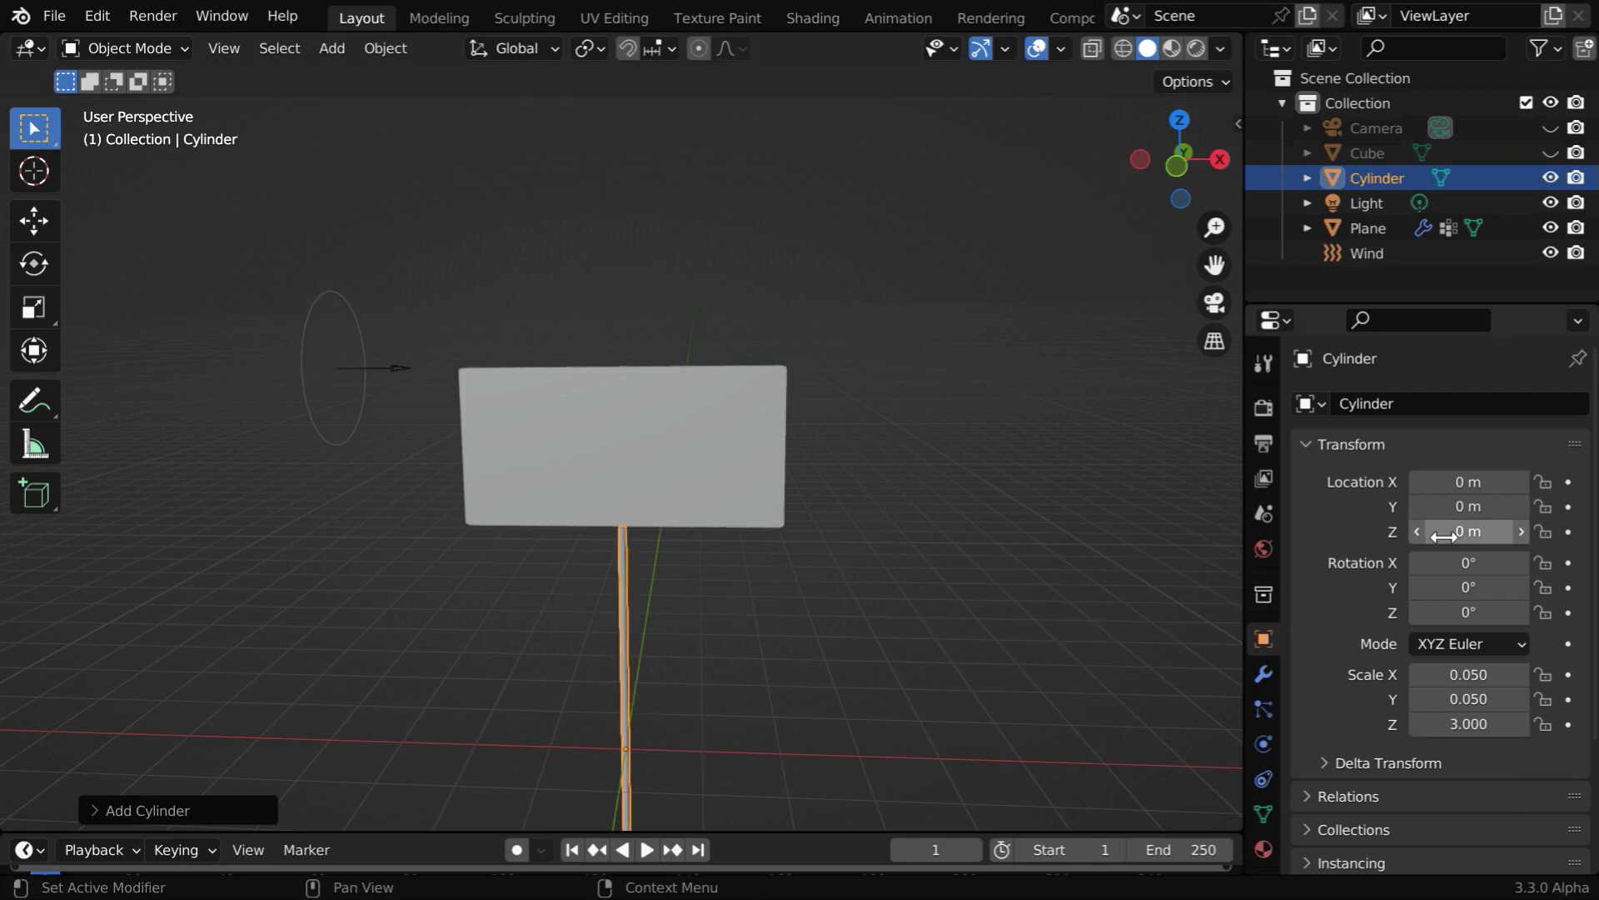
# Place the pole at Z 2 m and X -2 m along the flag's left edge.
pyautogui.moveTo(1468, 532); pyautogui.dragTo(1511, 531)
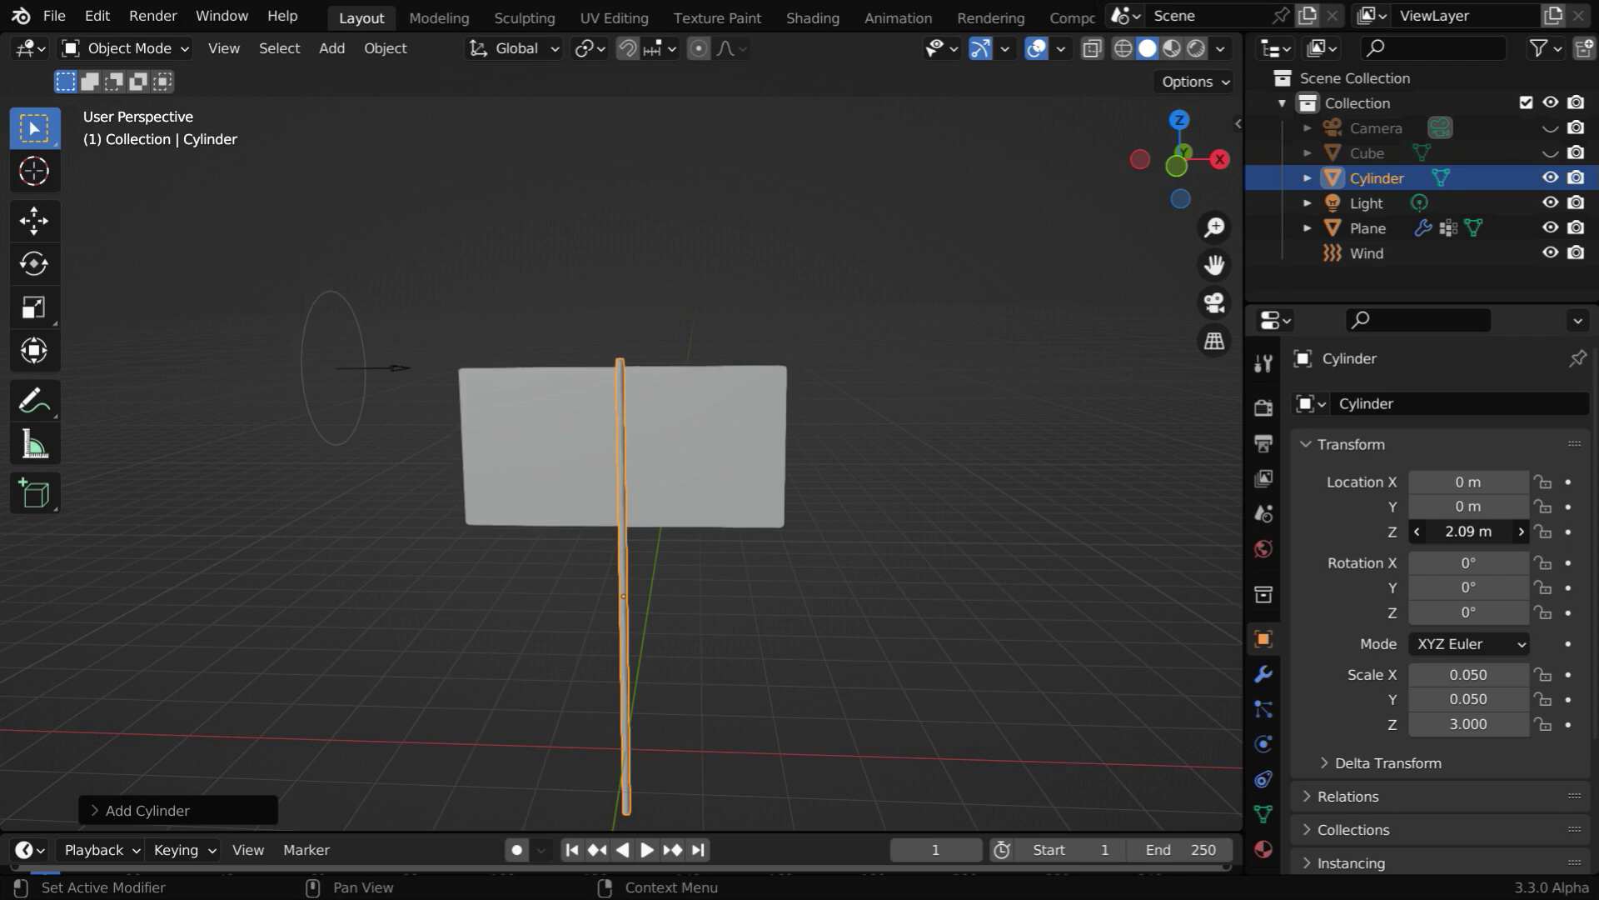
pyautogui.click(1468, 531)
pyautogui.write('2')
pyautogui.press('Return')
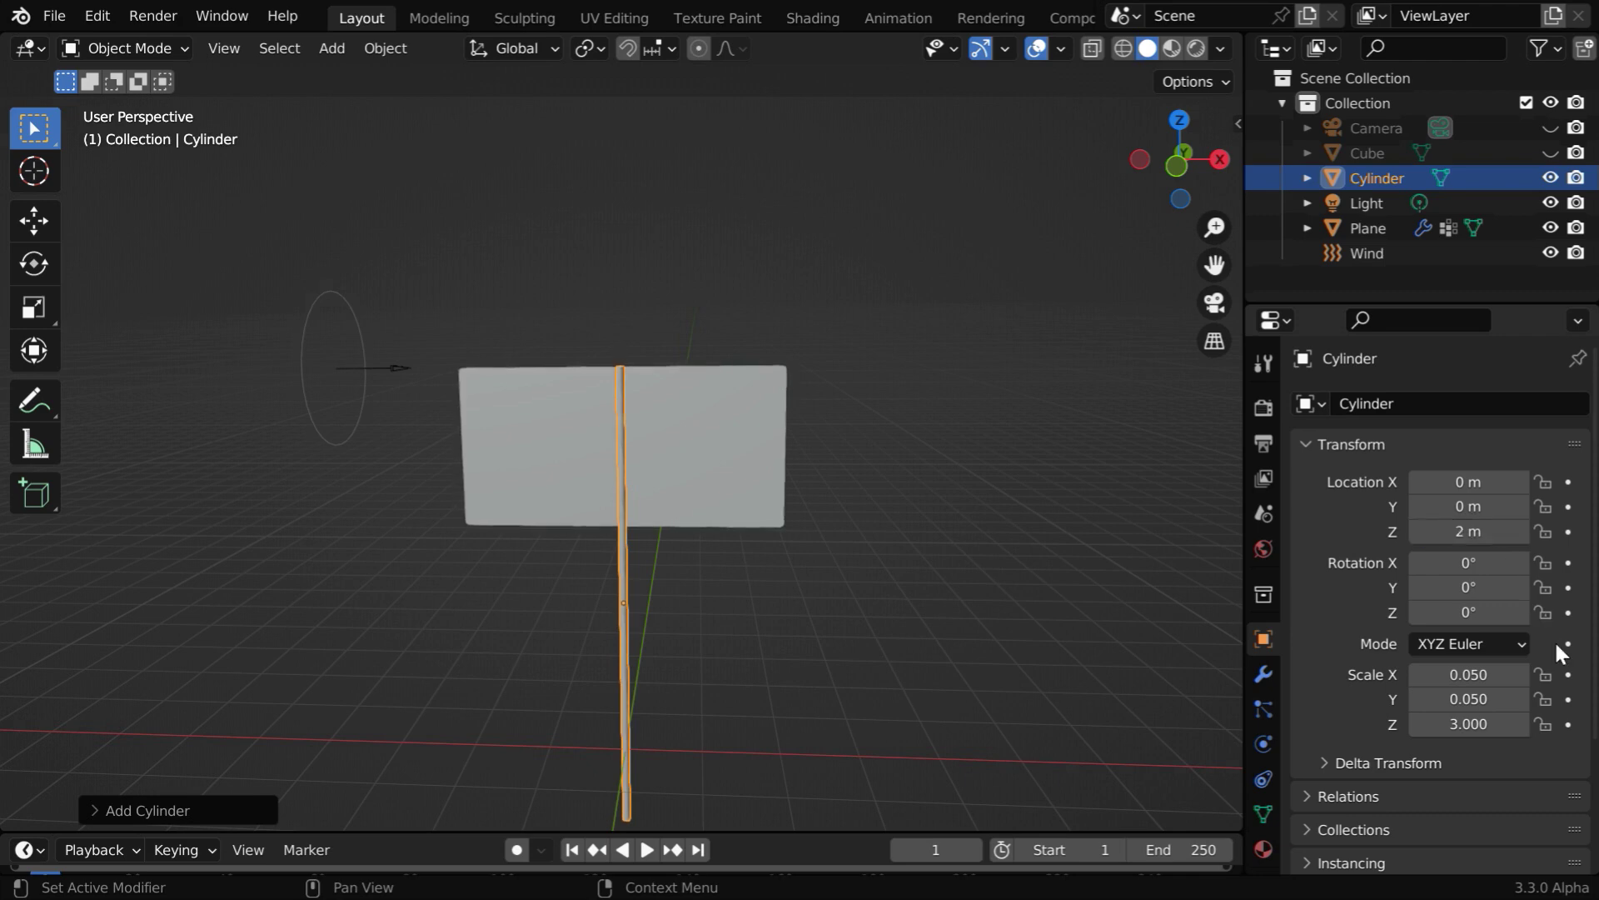
pyautogui.moveTo(1469, 482); pyautogui.dragTo(1416, 482)
pyautogui.click(1468, 482)
pyautogui.write('-2')
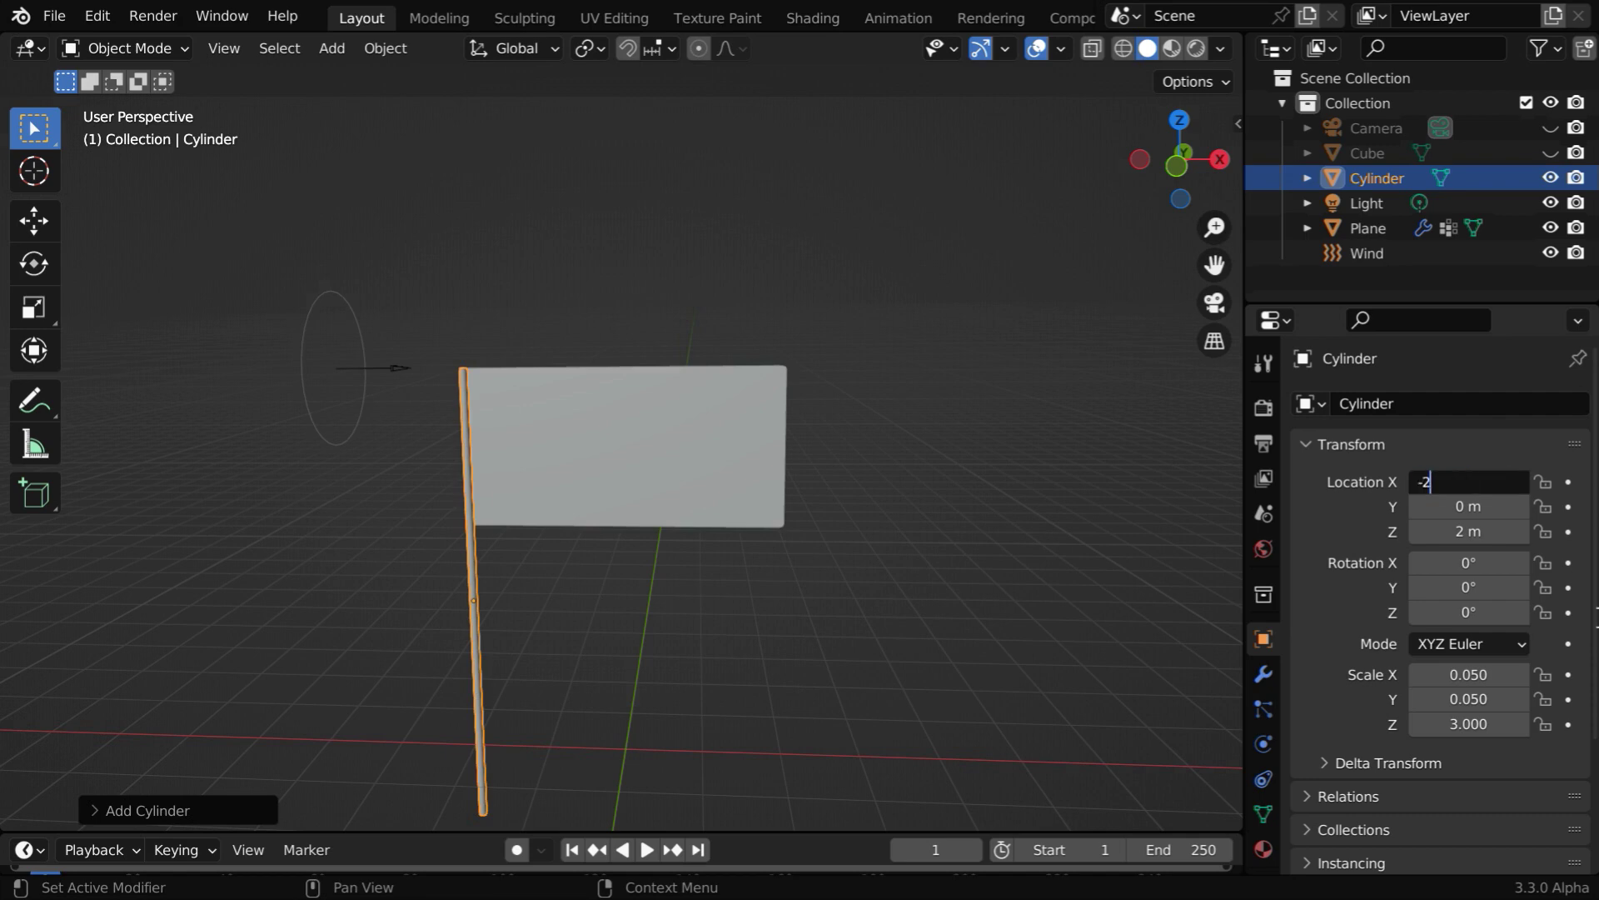
pyautogui.press('Return')
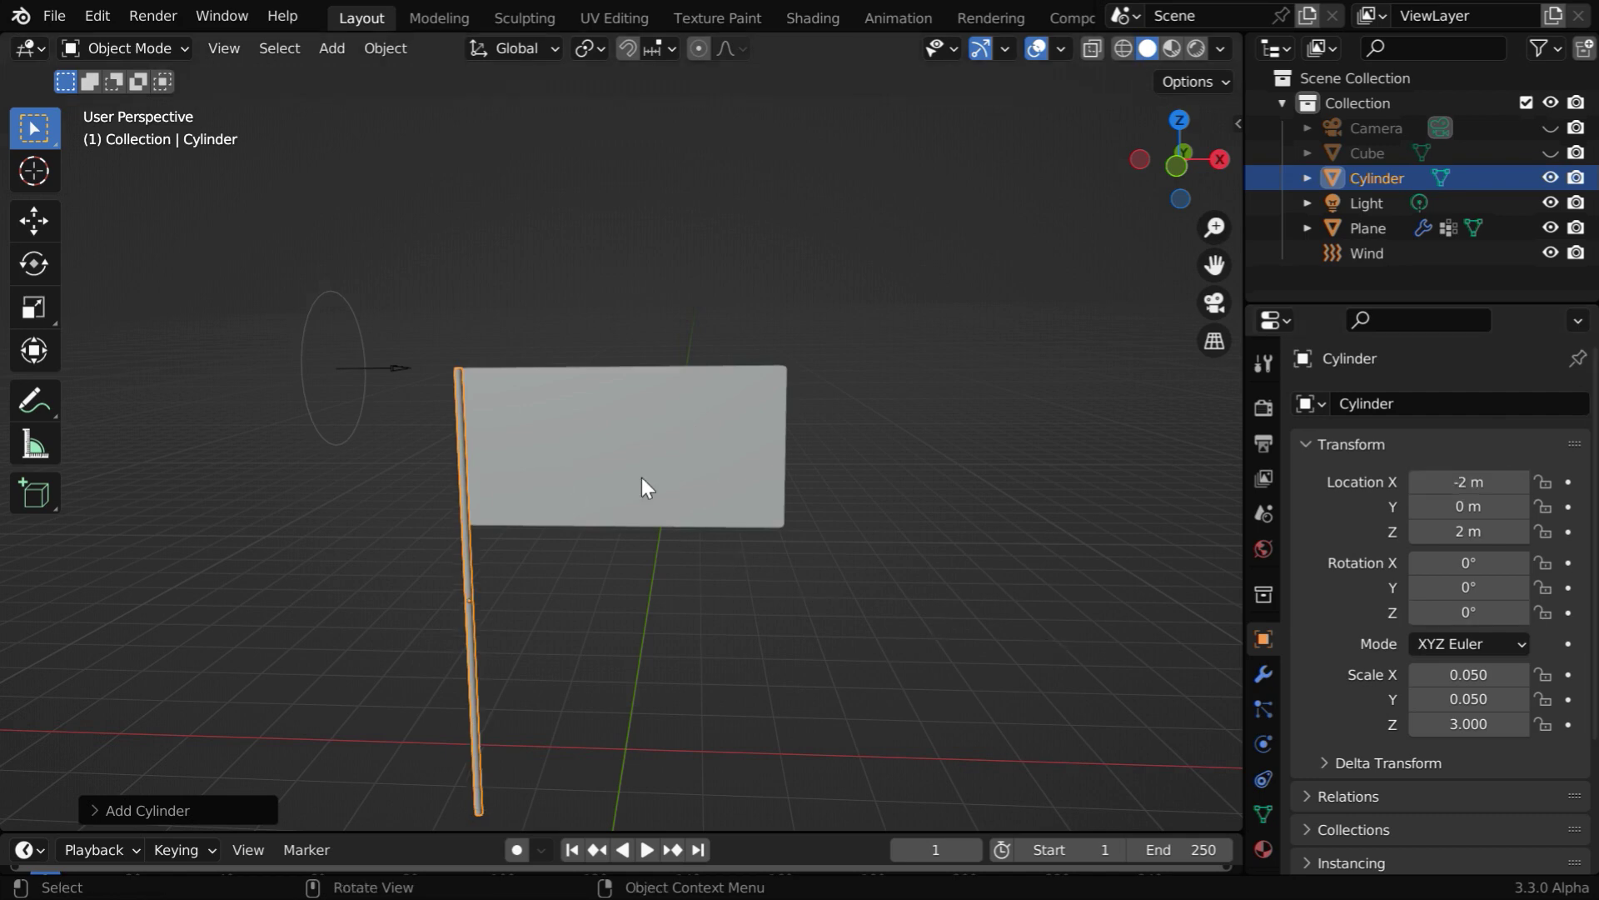
# Select the flag plane and preview it in Rendered shading with scene world lighting off.
pyautogui.click(667, 475)
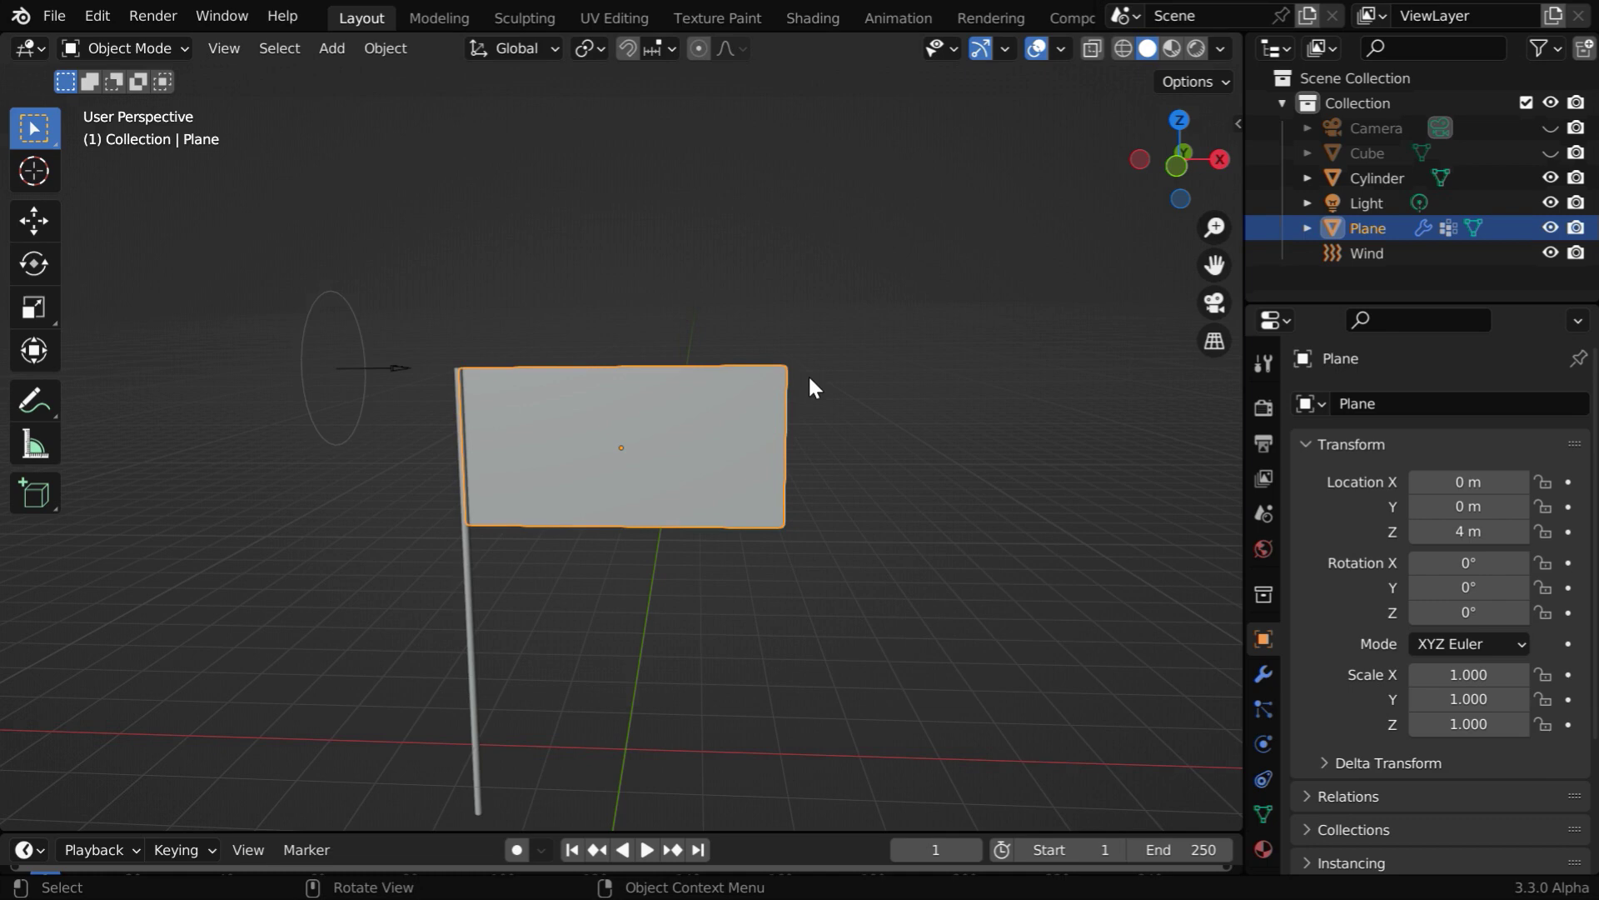
pyautogui.click(1197, 48)
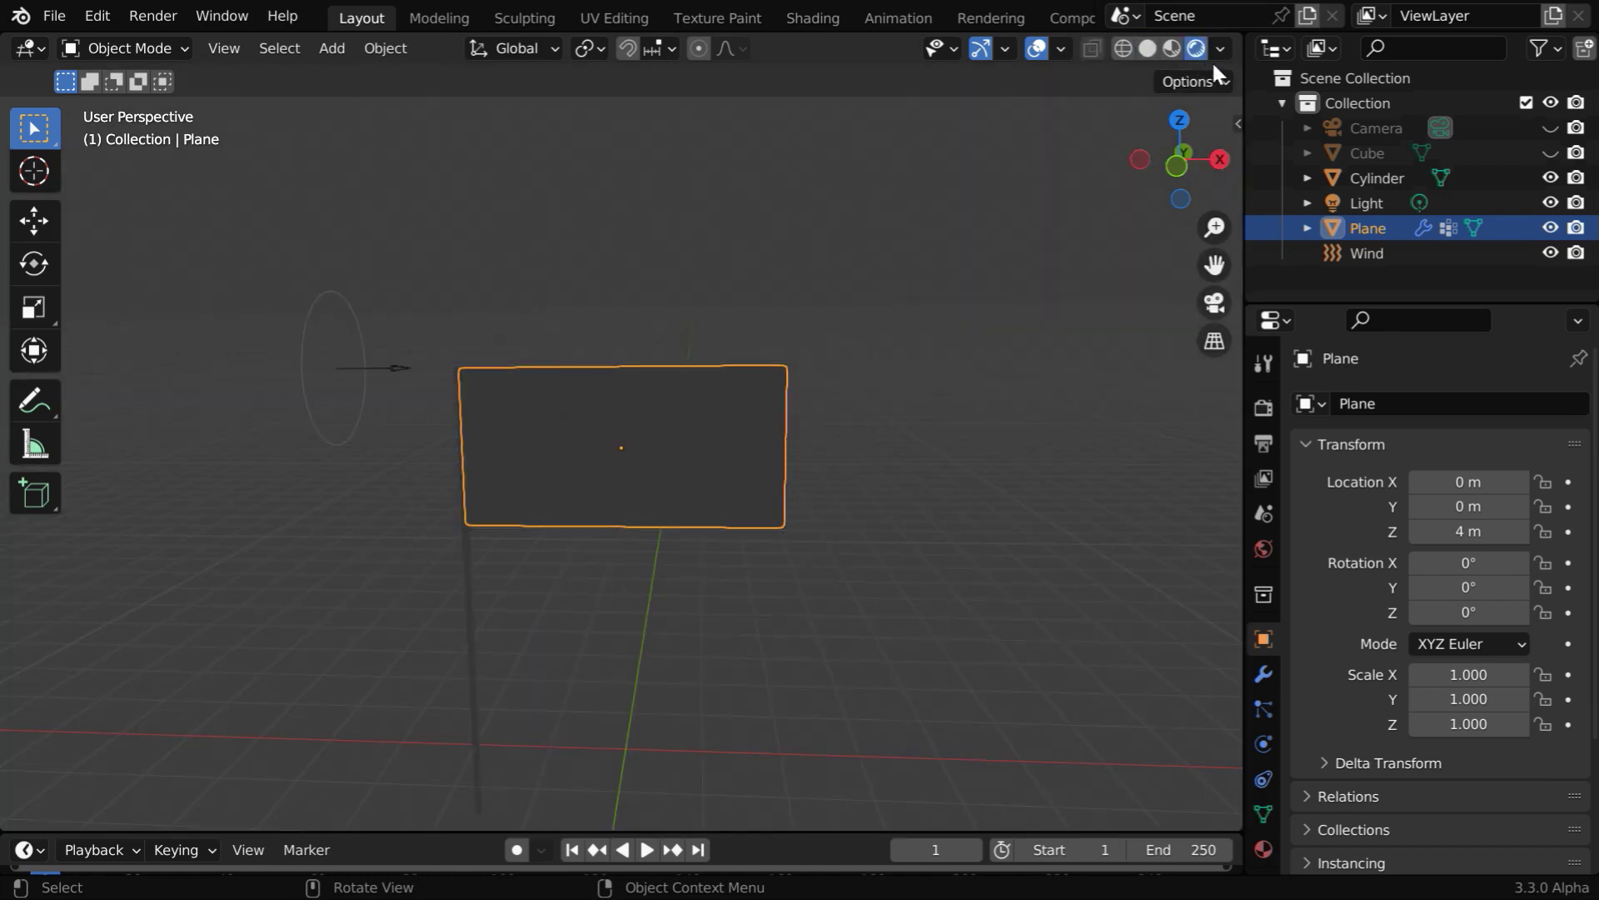
pyautogui.click(1219, 48)
pyautogui.click(1138, 201)
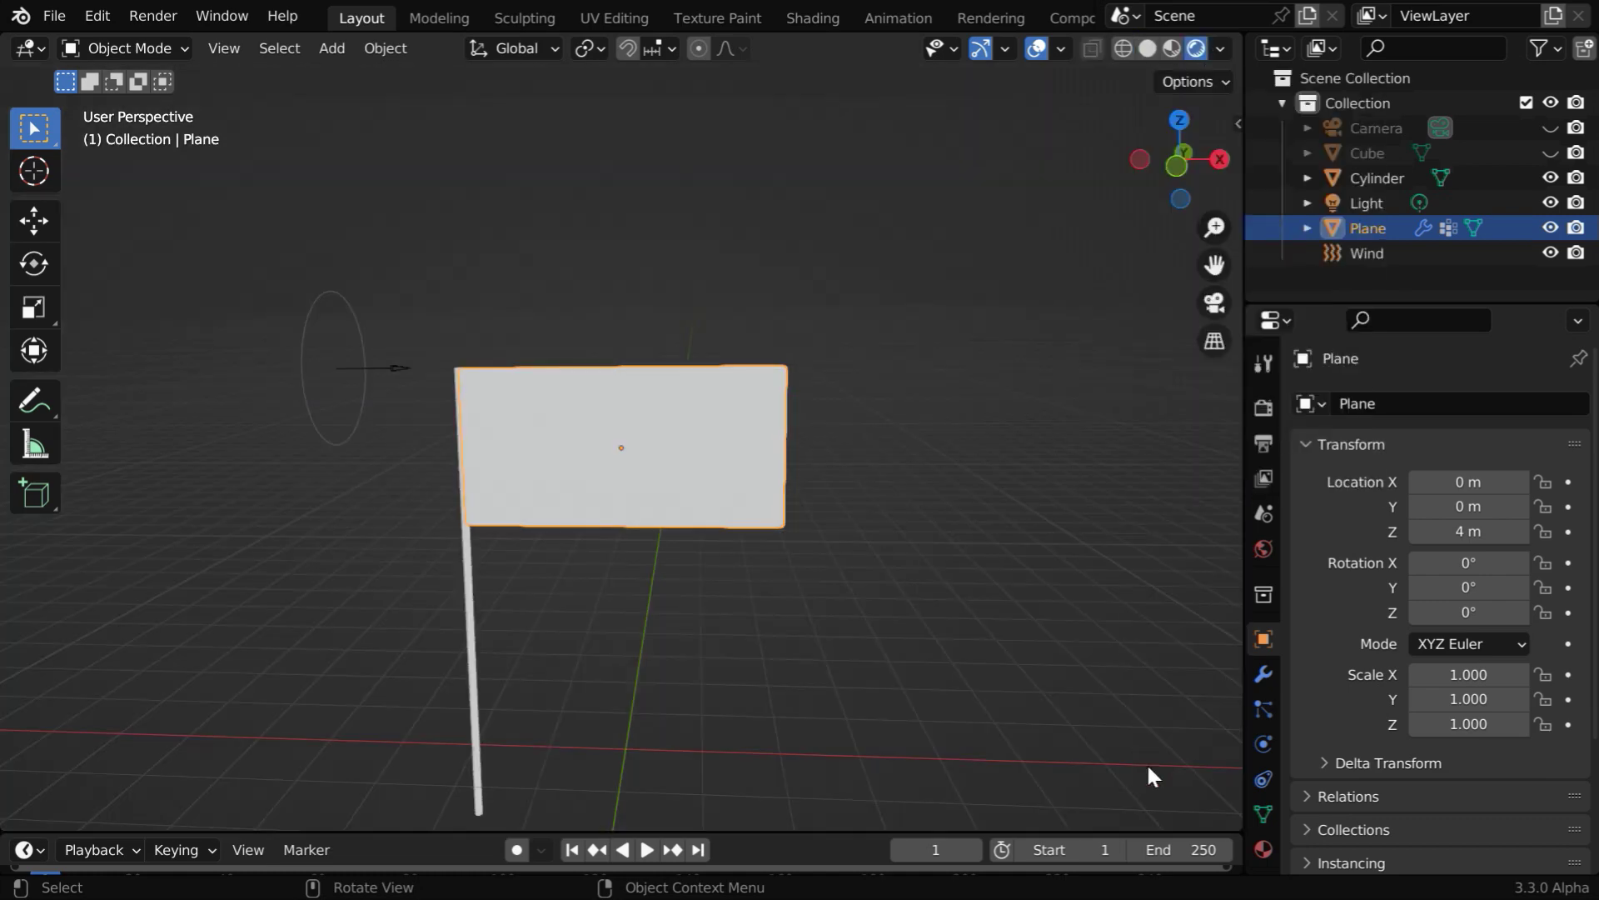
# Give the plane a new material whose Base Color is an Image Texture using Flag.png.
pyautogui.click(1258, 852)
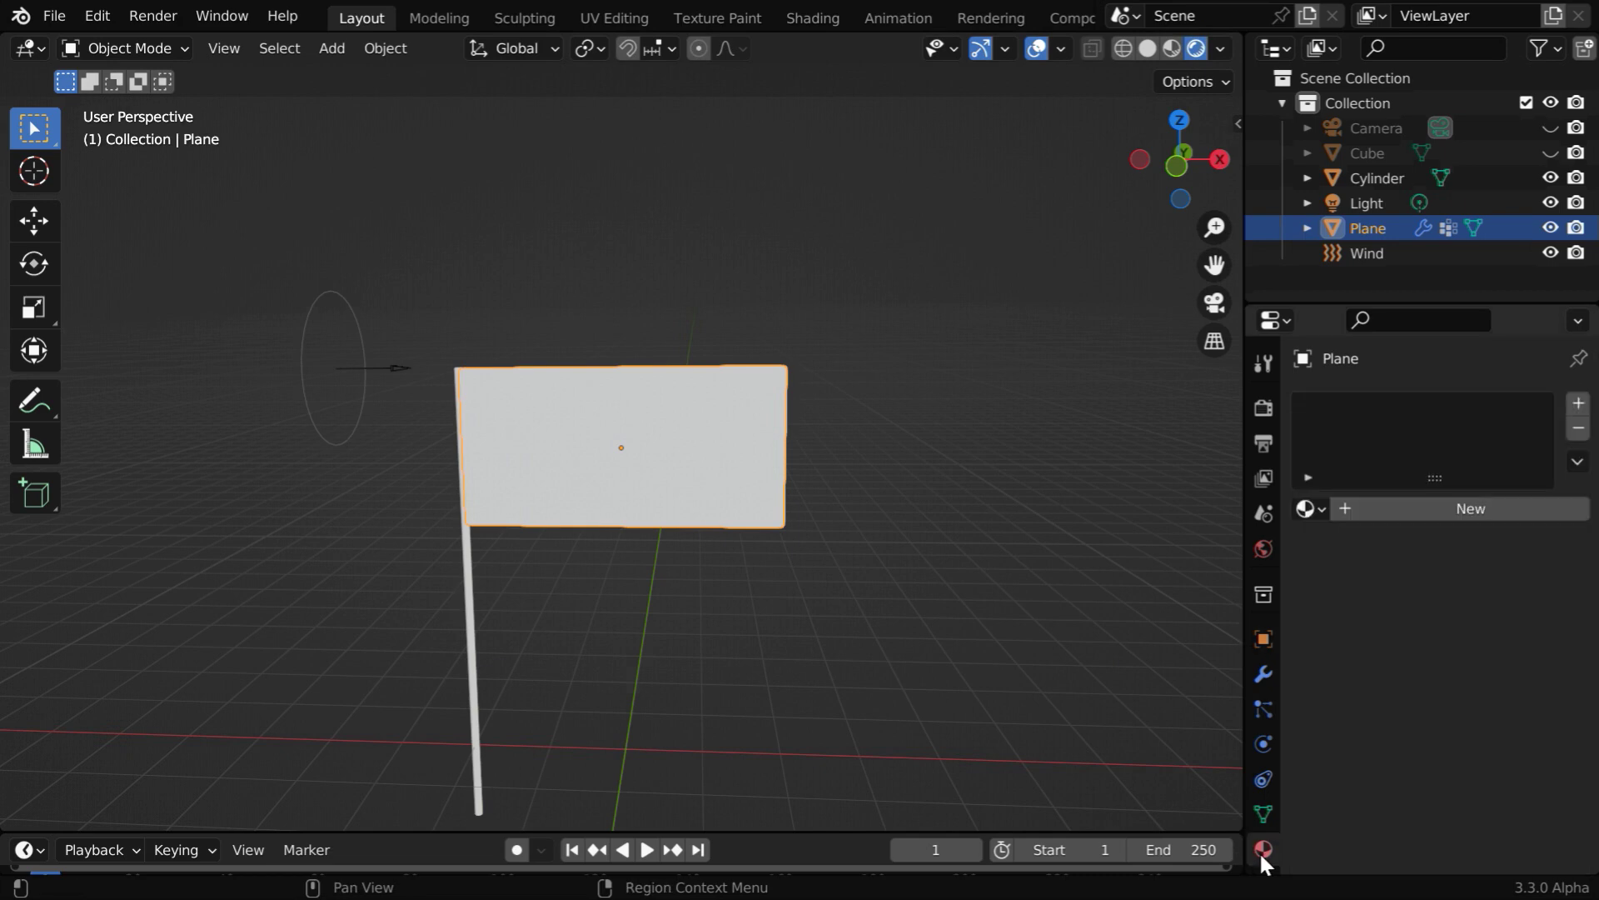
pyautogui.click(1429, 508)
pyautogui.scroll(-5, 1449, 665)
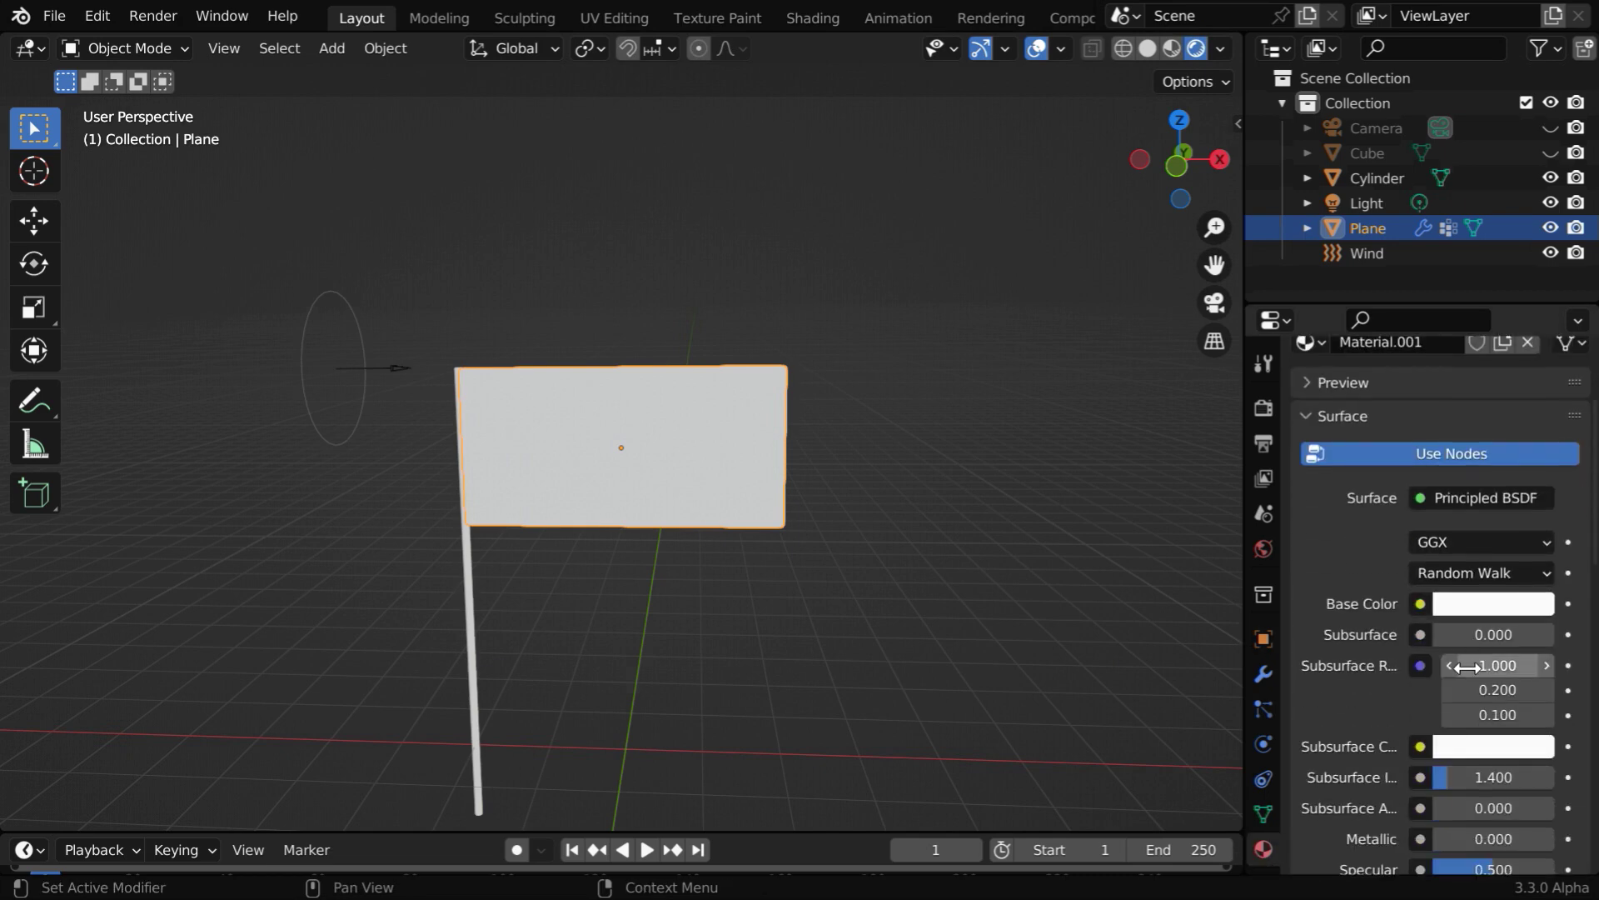
pyautogui.click(1420, 603)
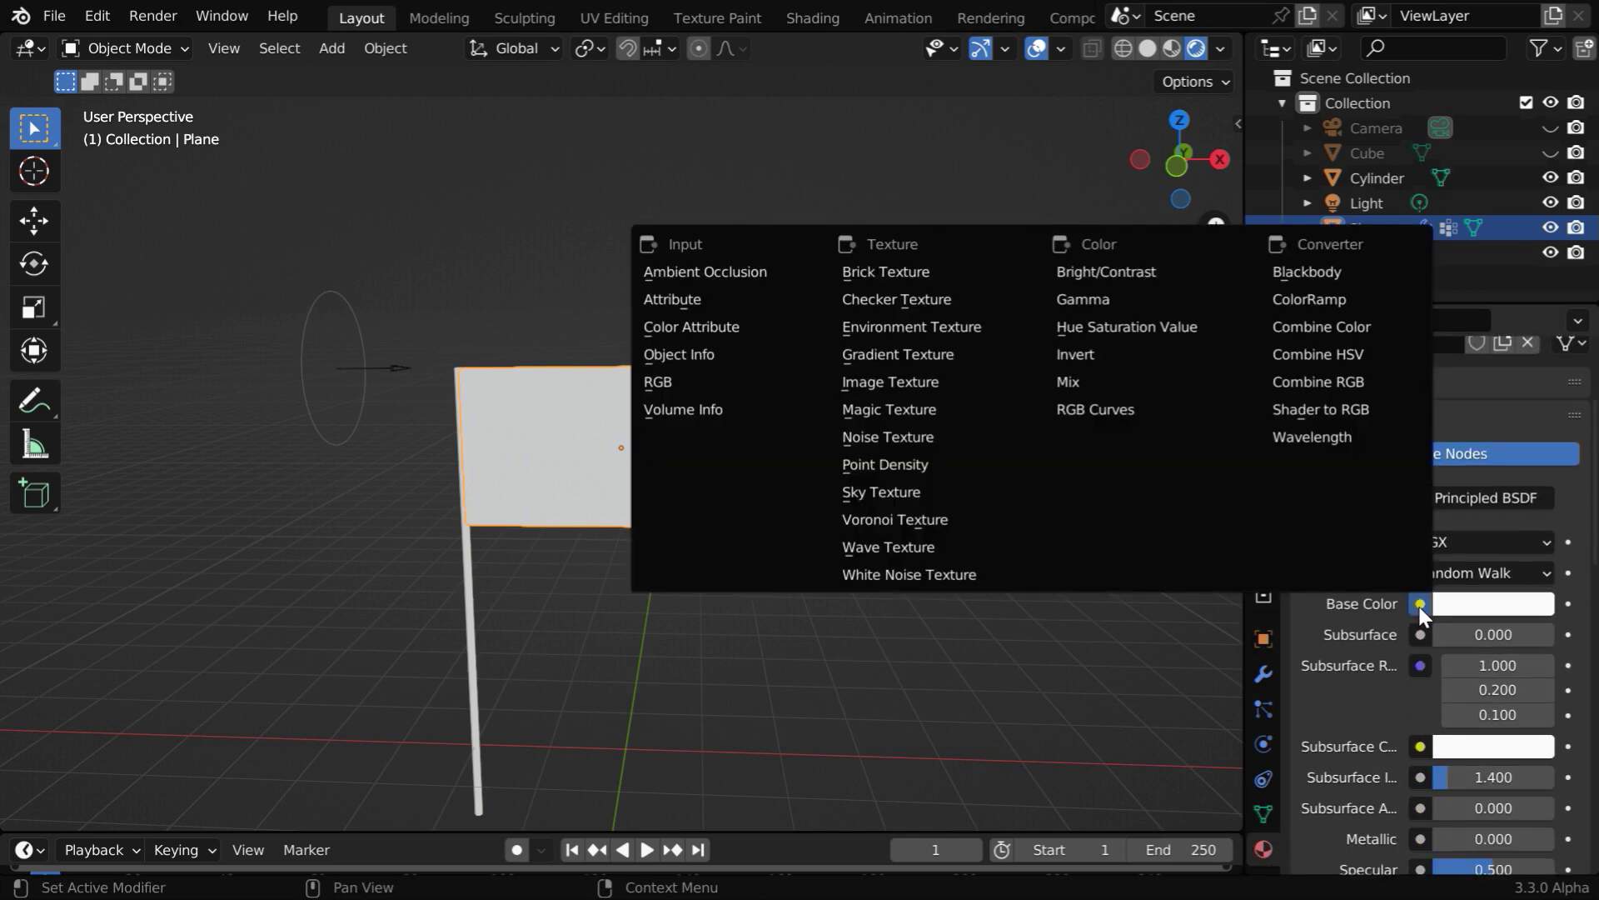
pyautogui.click(870, 383)
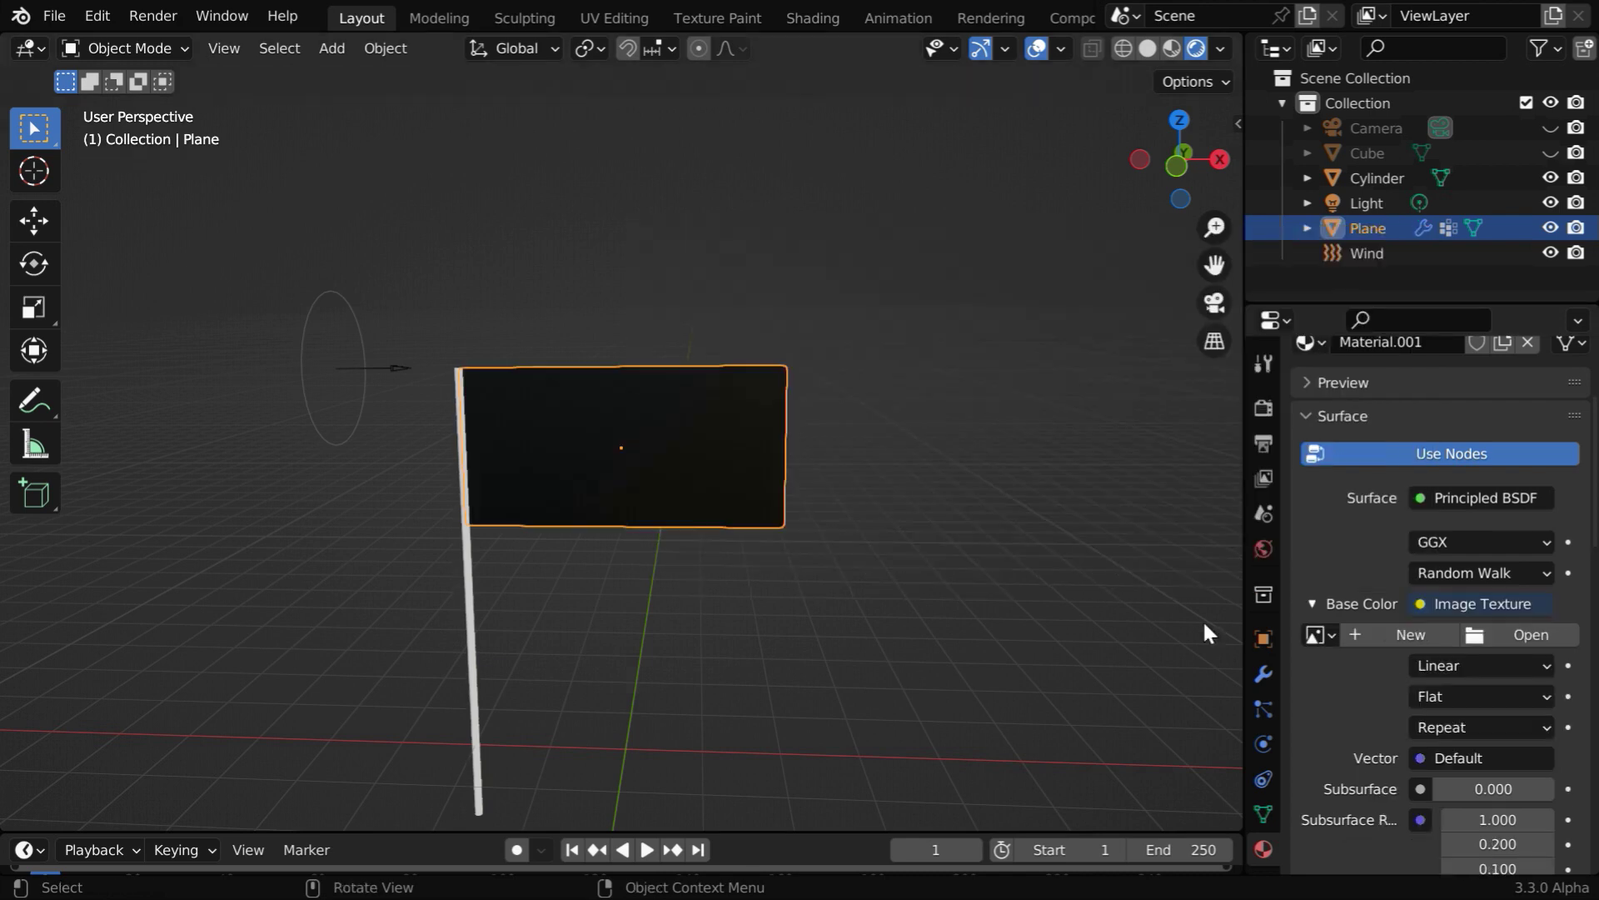
pyautogui.click(1508, 633)
pyautogui.click(515, 205)
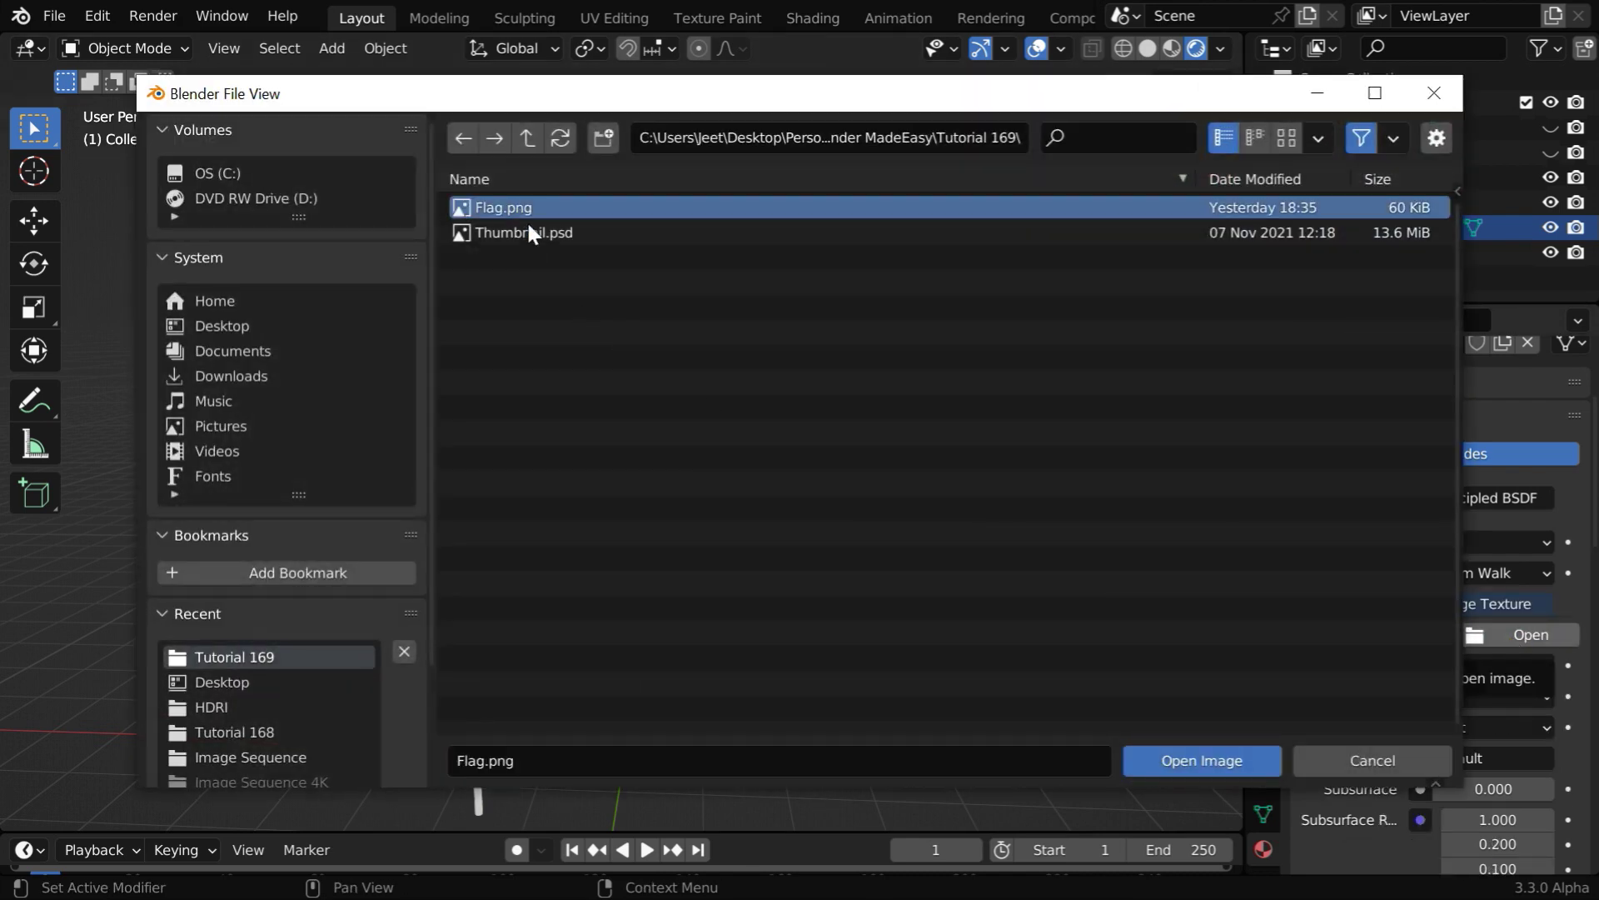
# Load Flag.png onto the flag and play the animation to watch the textured cloth wave.
pyautogui.click(1197, 761)
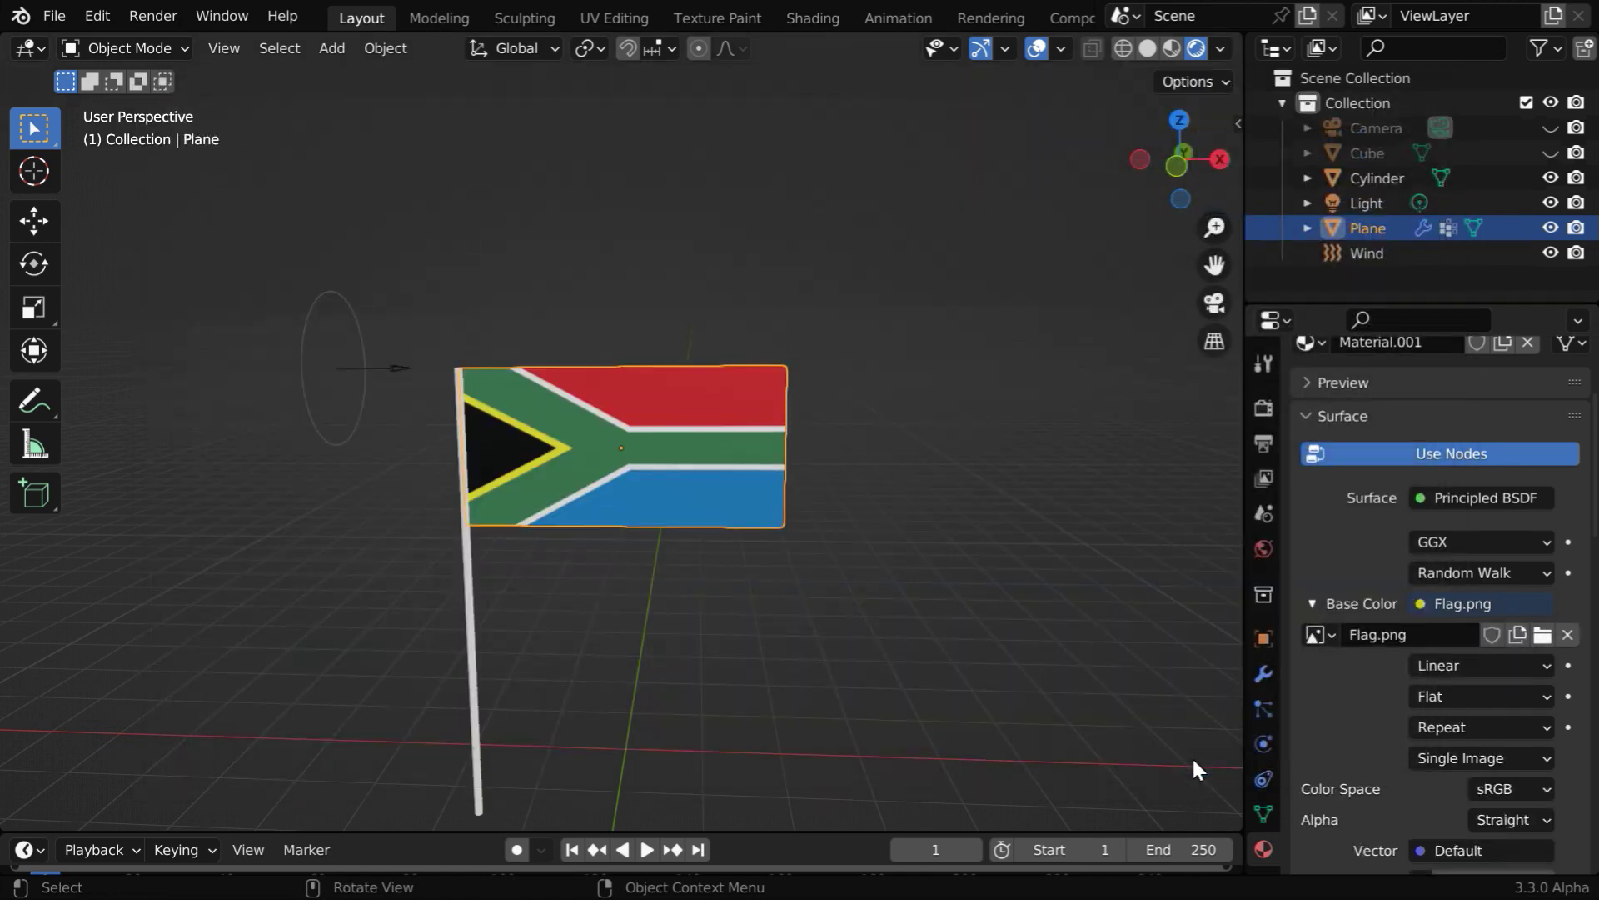
pyautogui.click(646, 850)
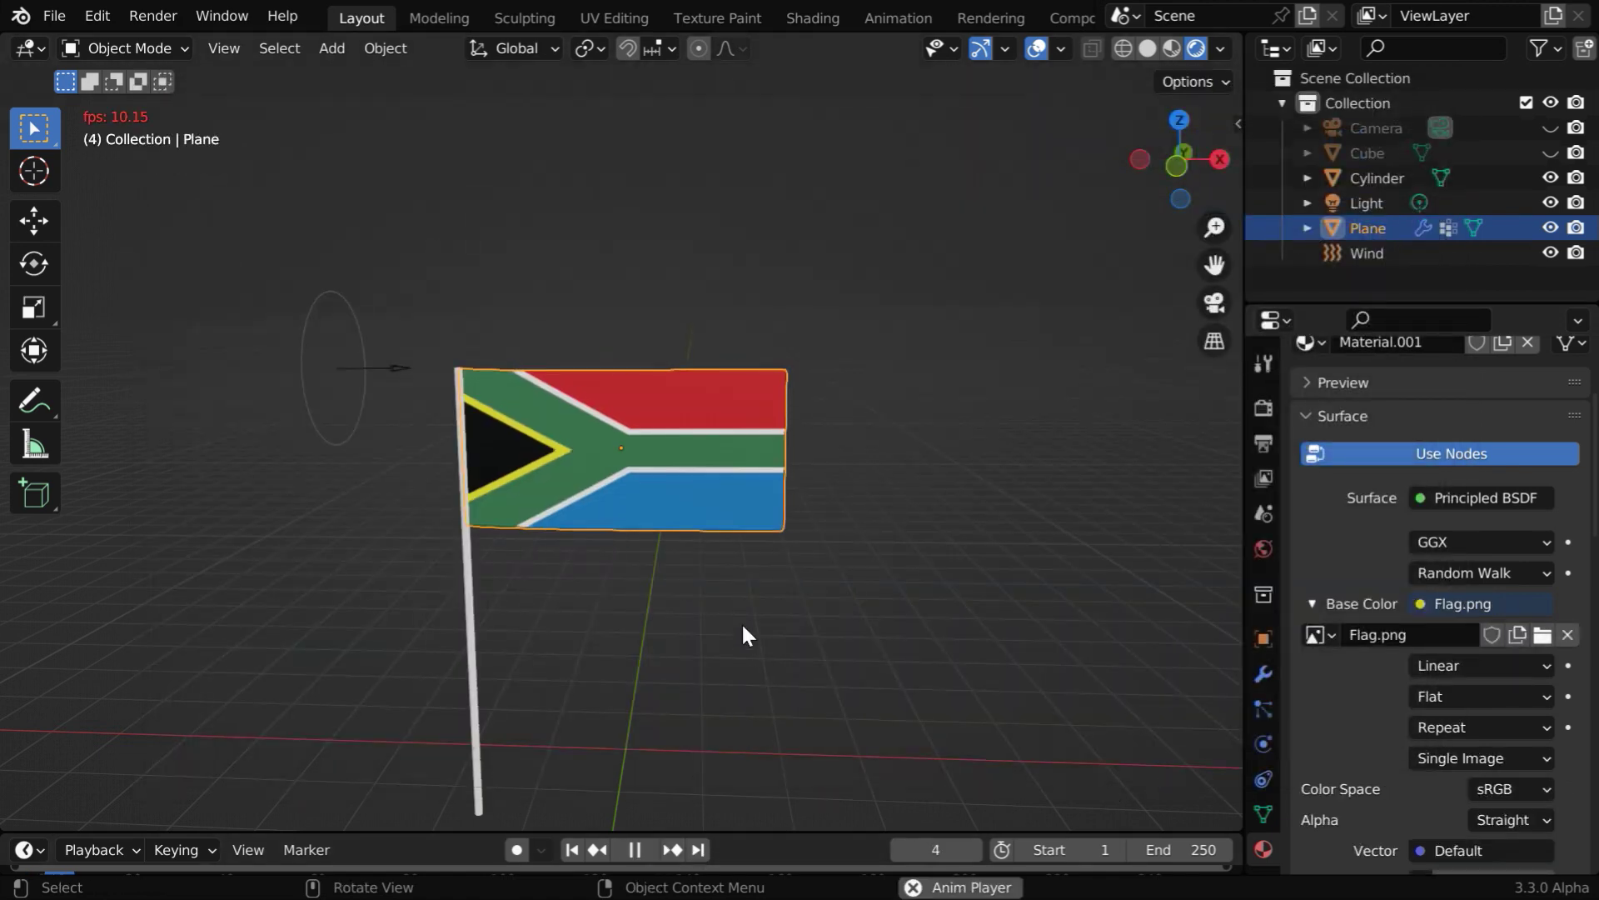
pyautogui.click(765, 639)
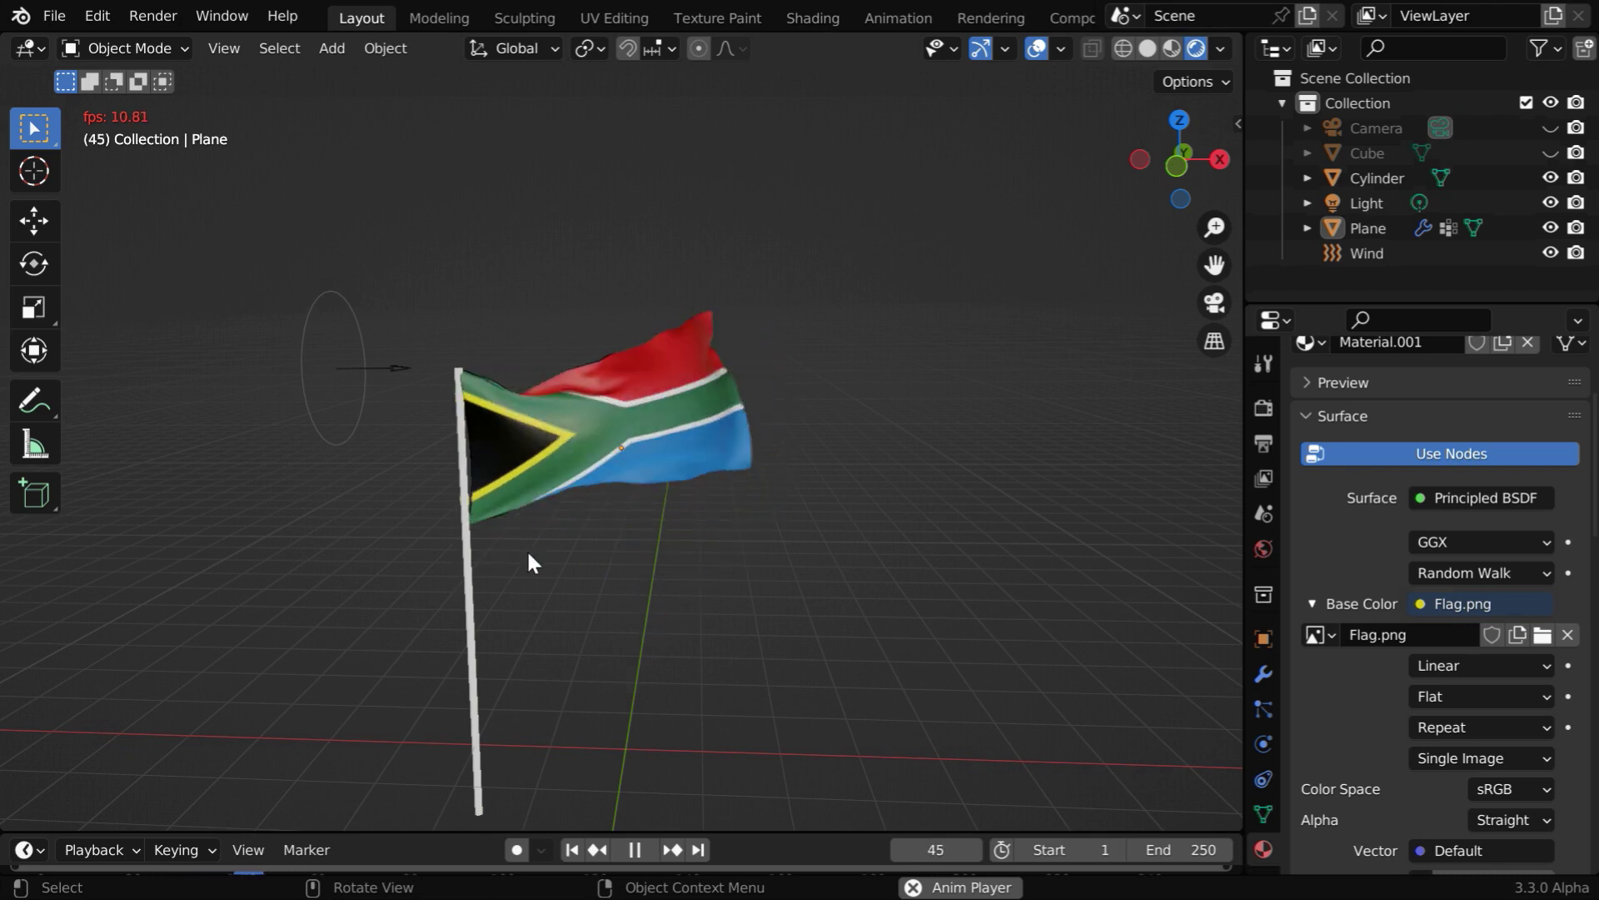
pyautogui.click(1218, 49)
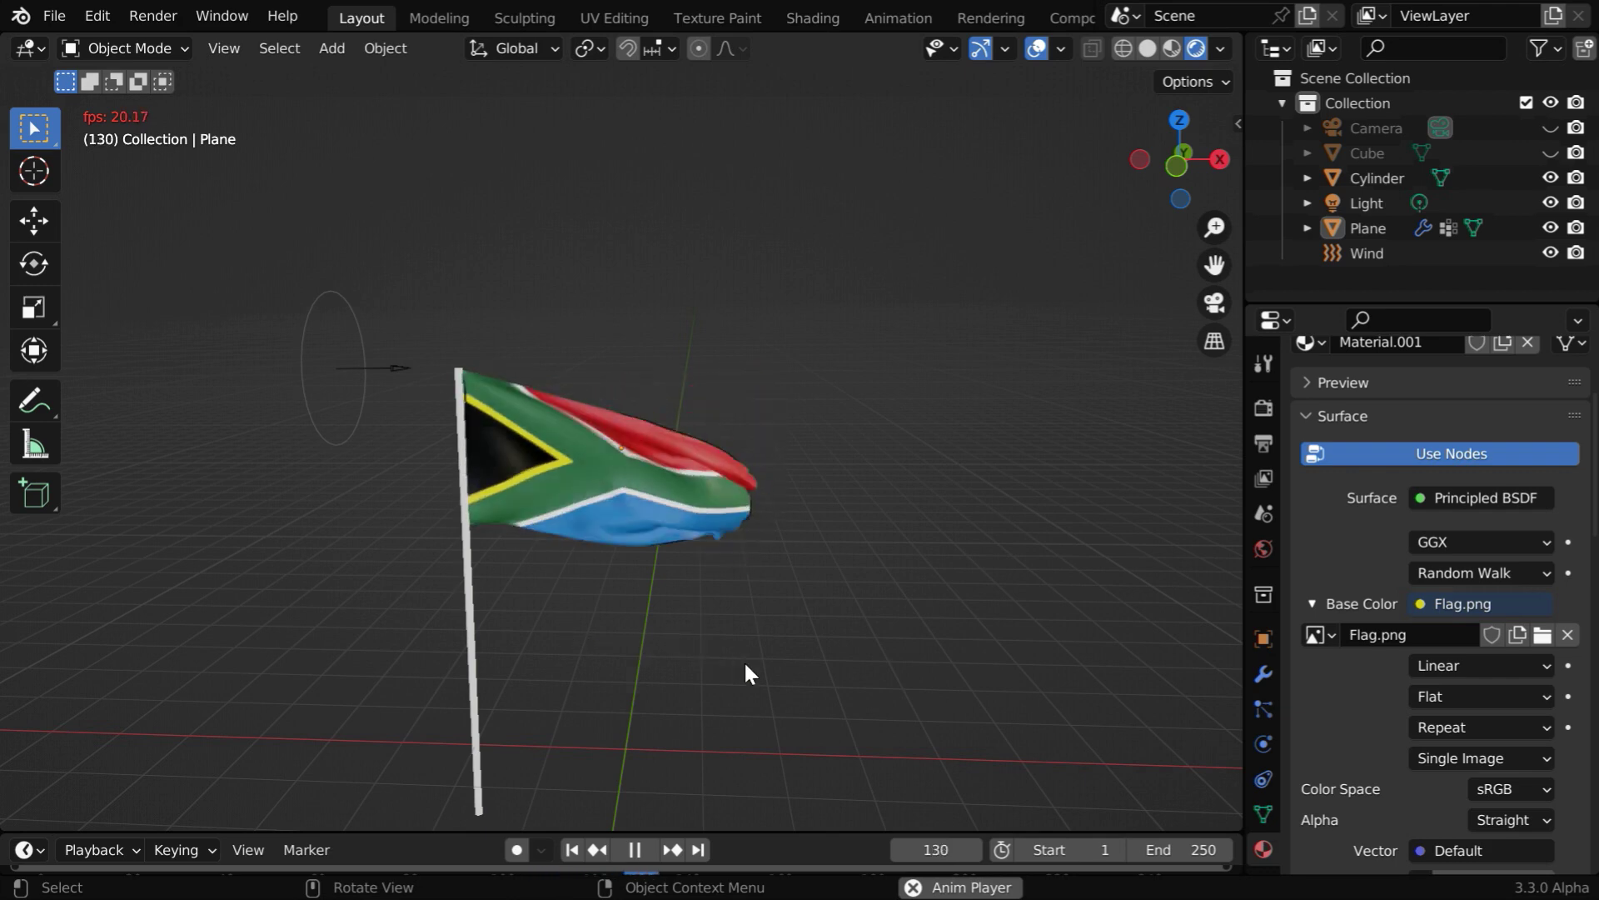
# Stop playback, return to frame 1 and select the flag plane.
pyautogui.click(634, 848)
pyautogui.click(573, 849)
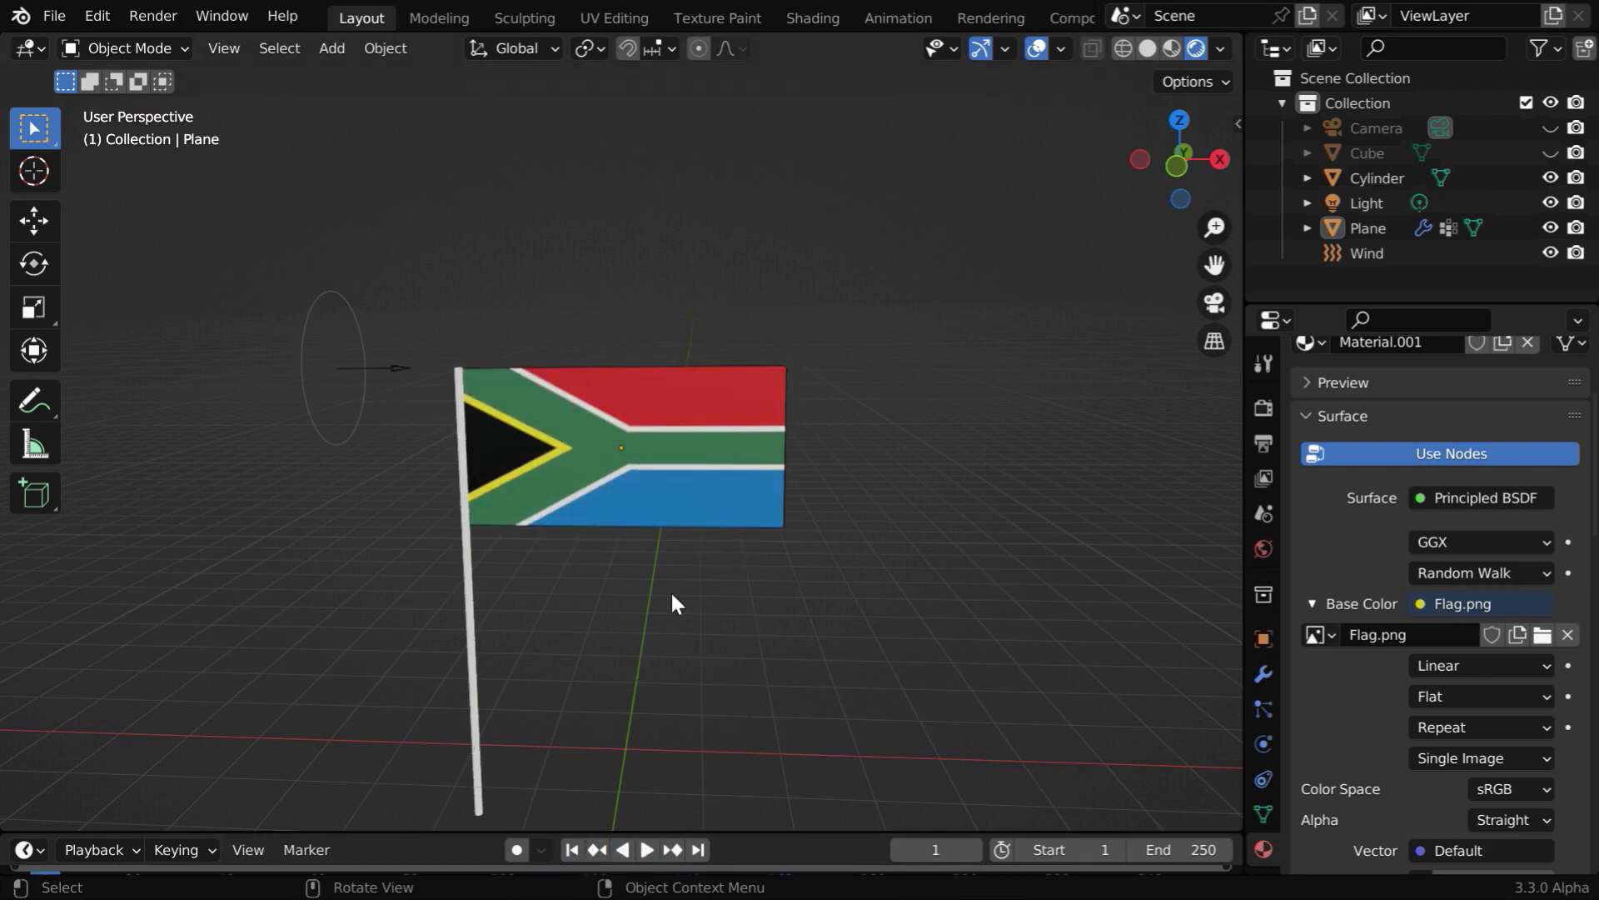
pyautogui.click(715, 490)
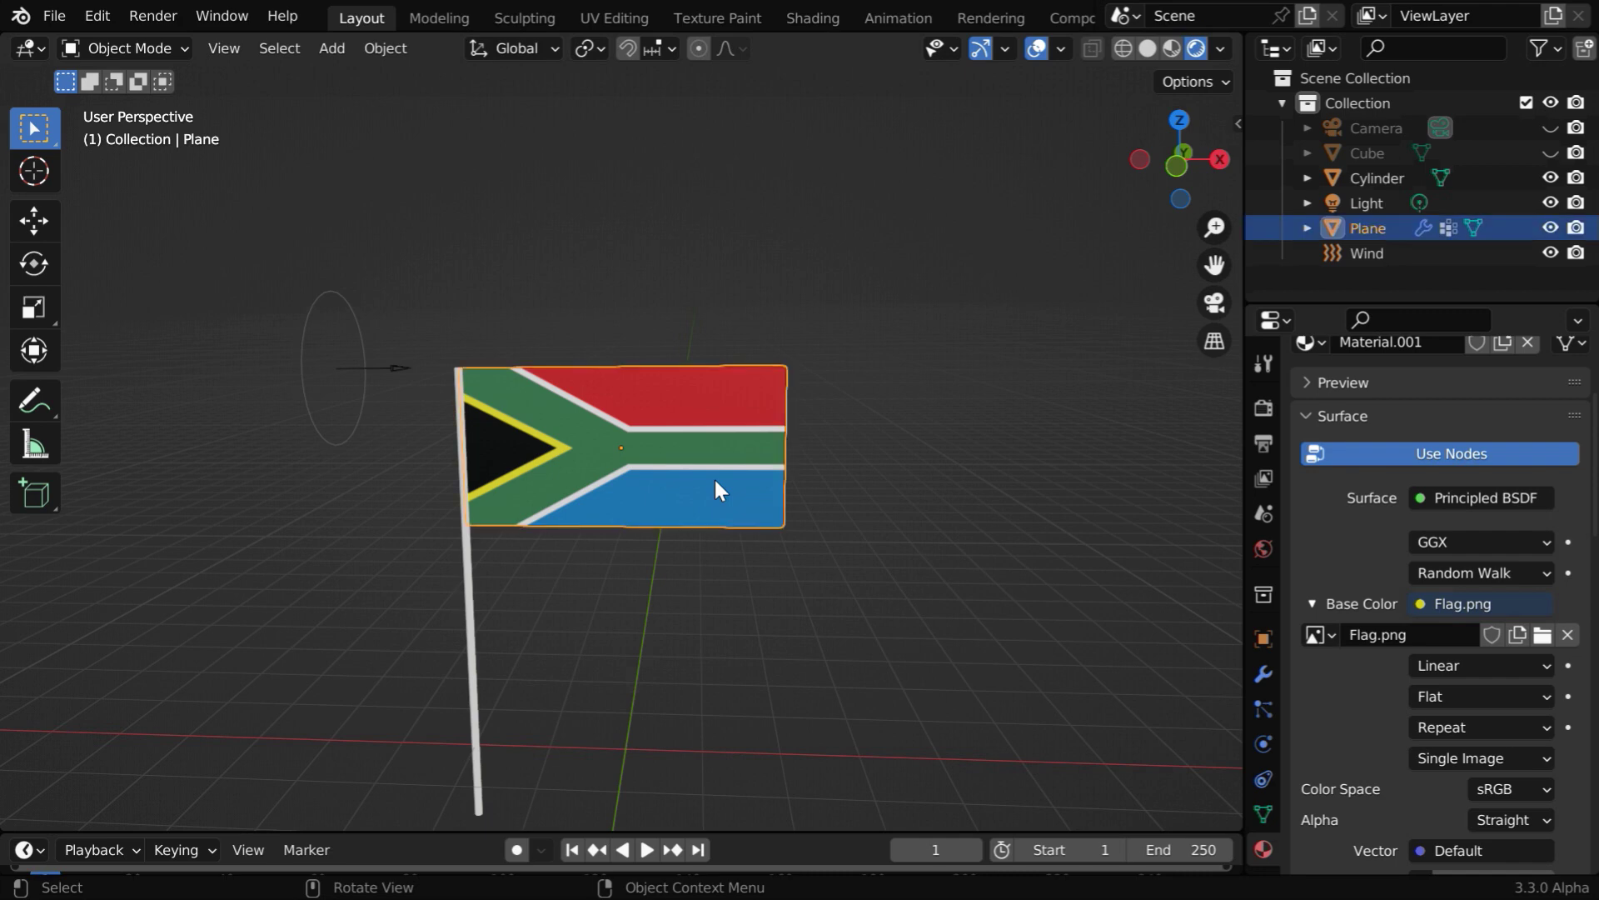
# Add a Hook modifier to the flag and move it above Cloth and Subdivision.
pyautogui.click(1254, 676)
pyautogui.click(1431, 401)
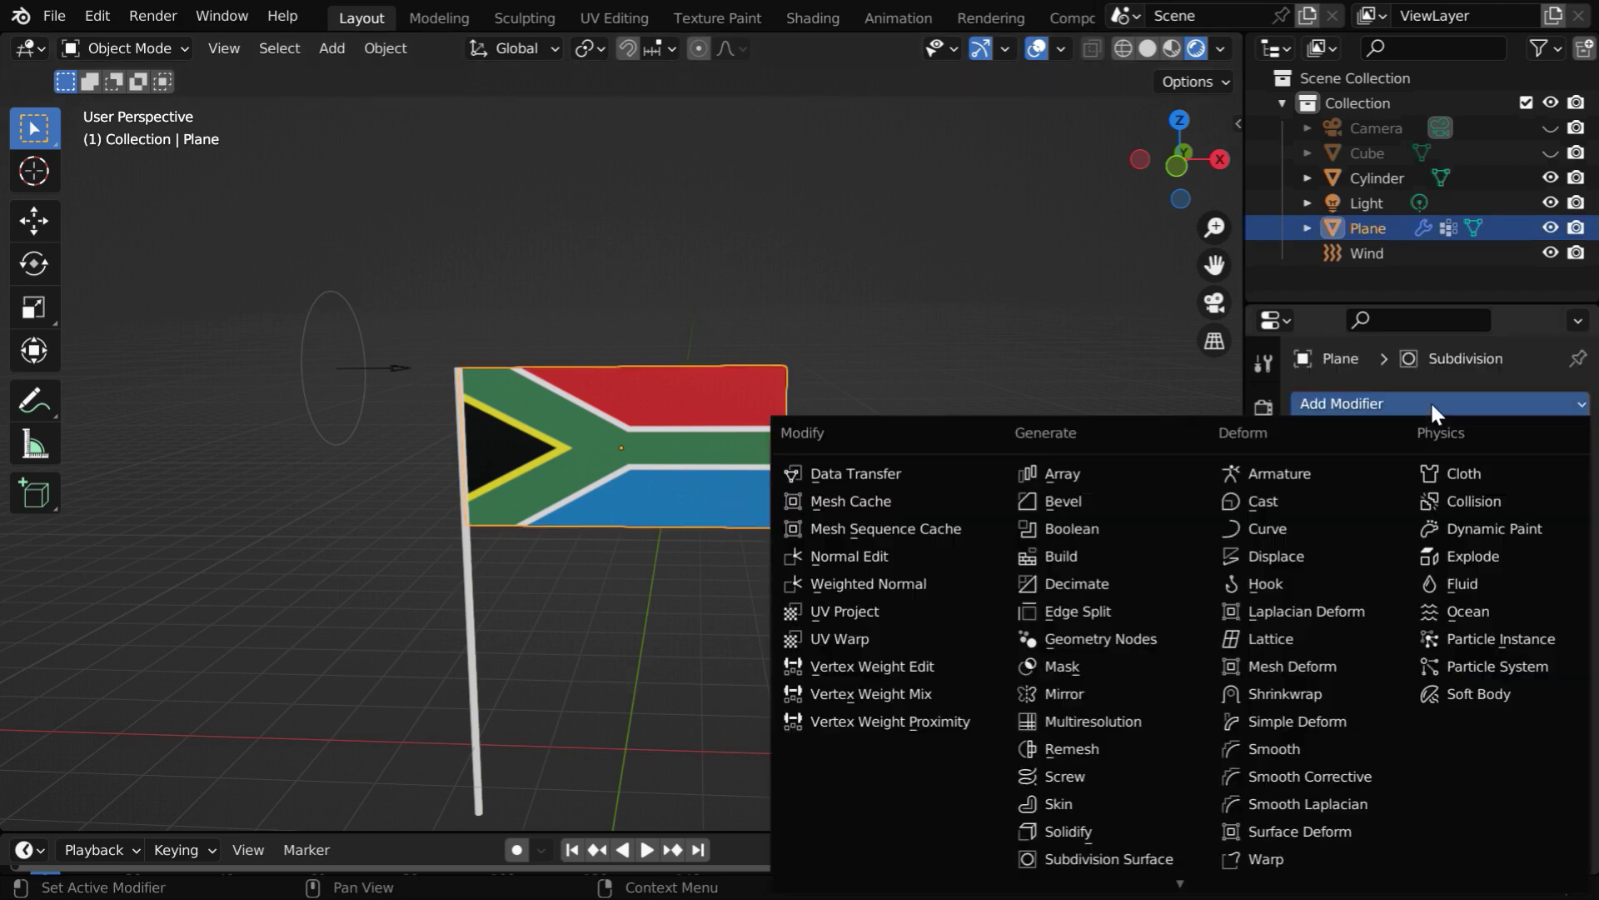
pyautogui.click(1303, 585)
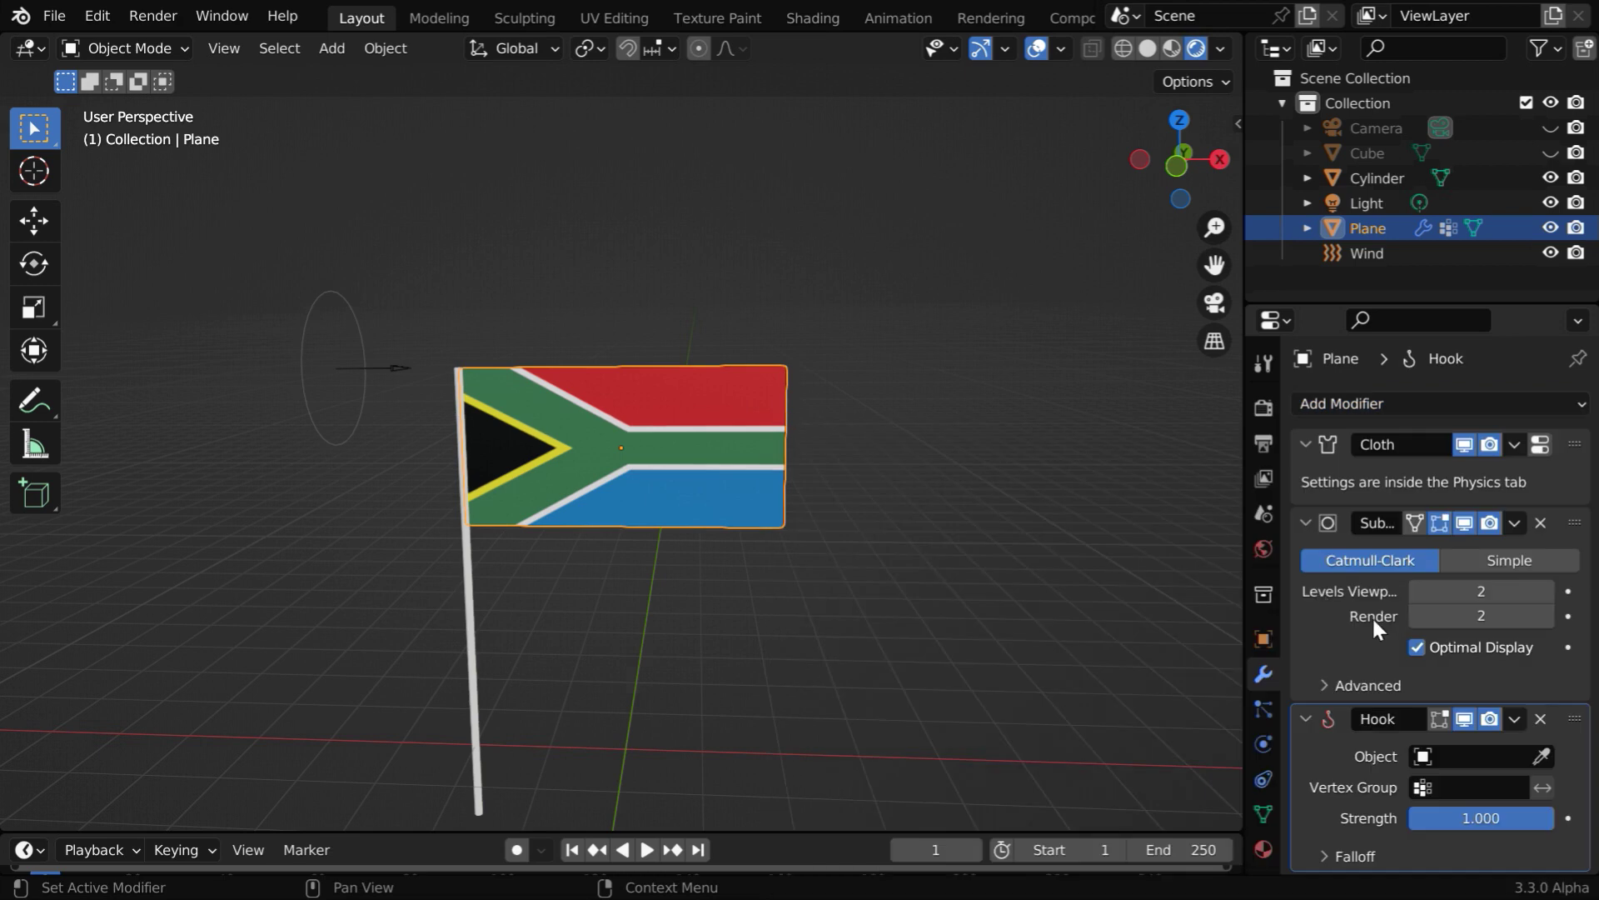
pyautogui.moveTo(1577, 724); pyautogui.dragTo(1572, 441)
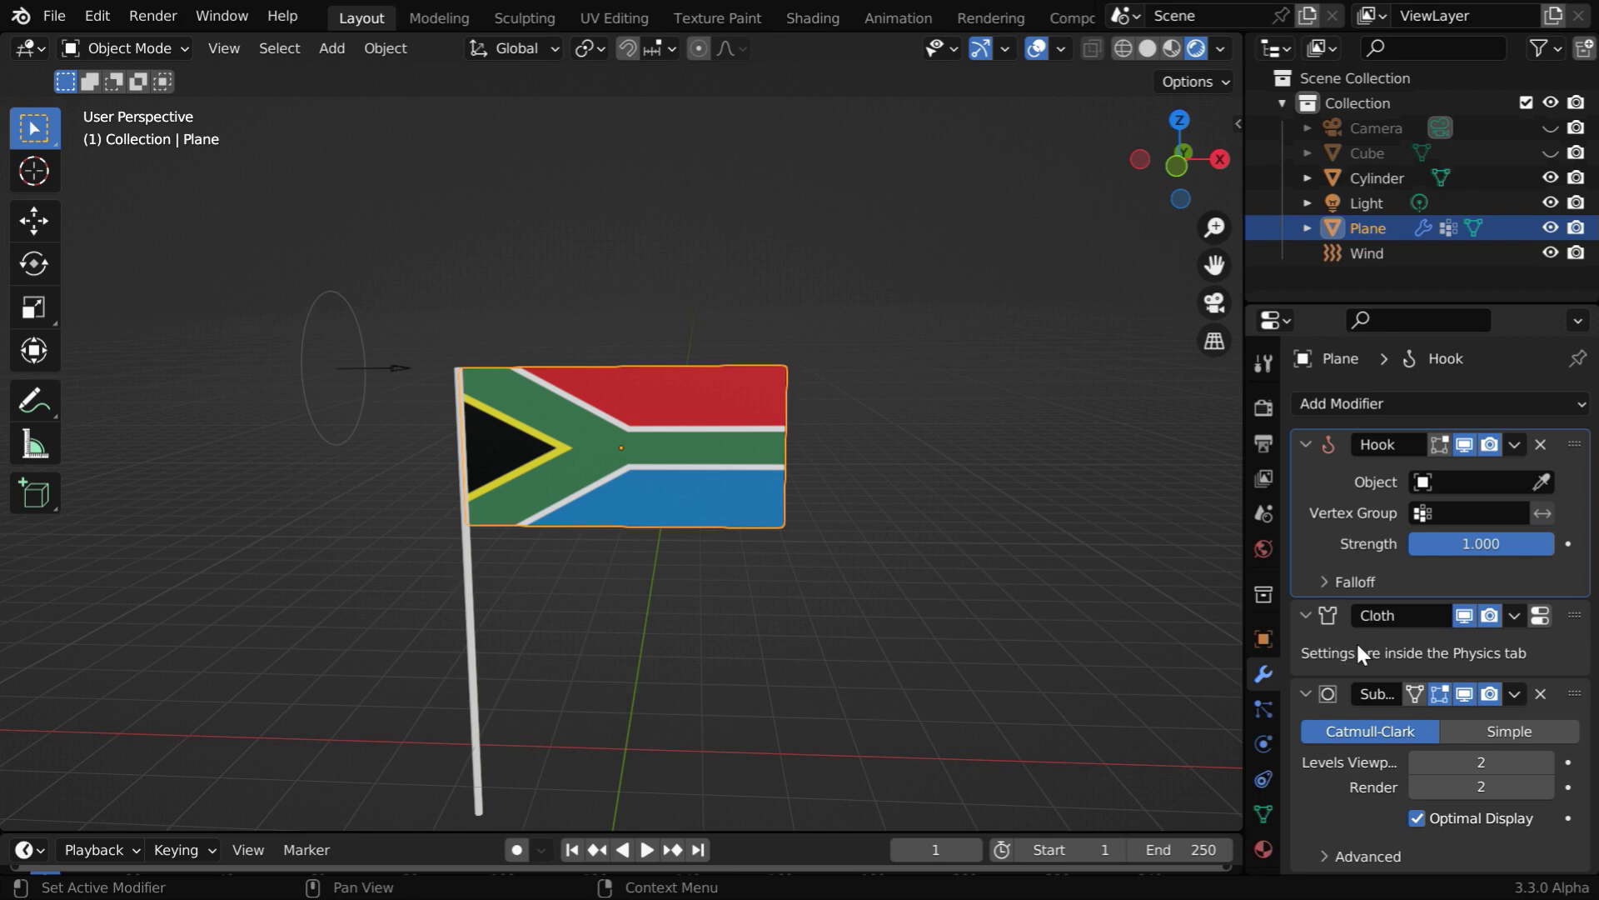
pyautogui.click(1263, 743)
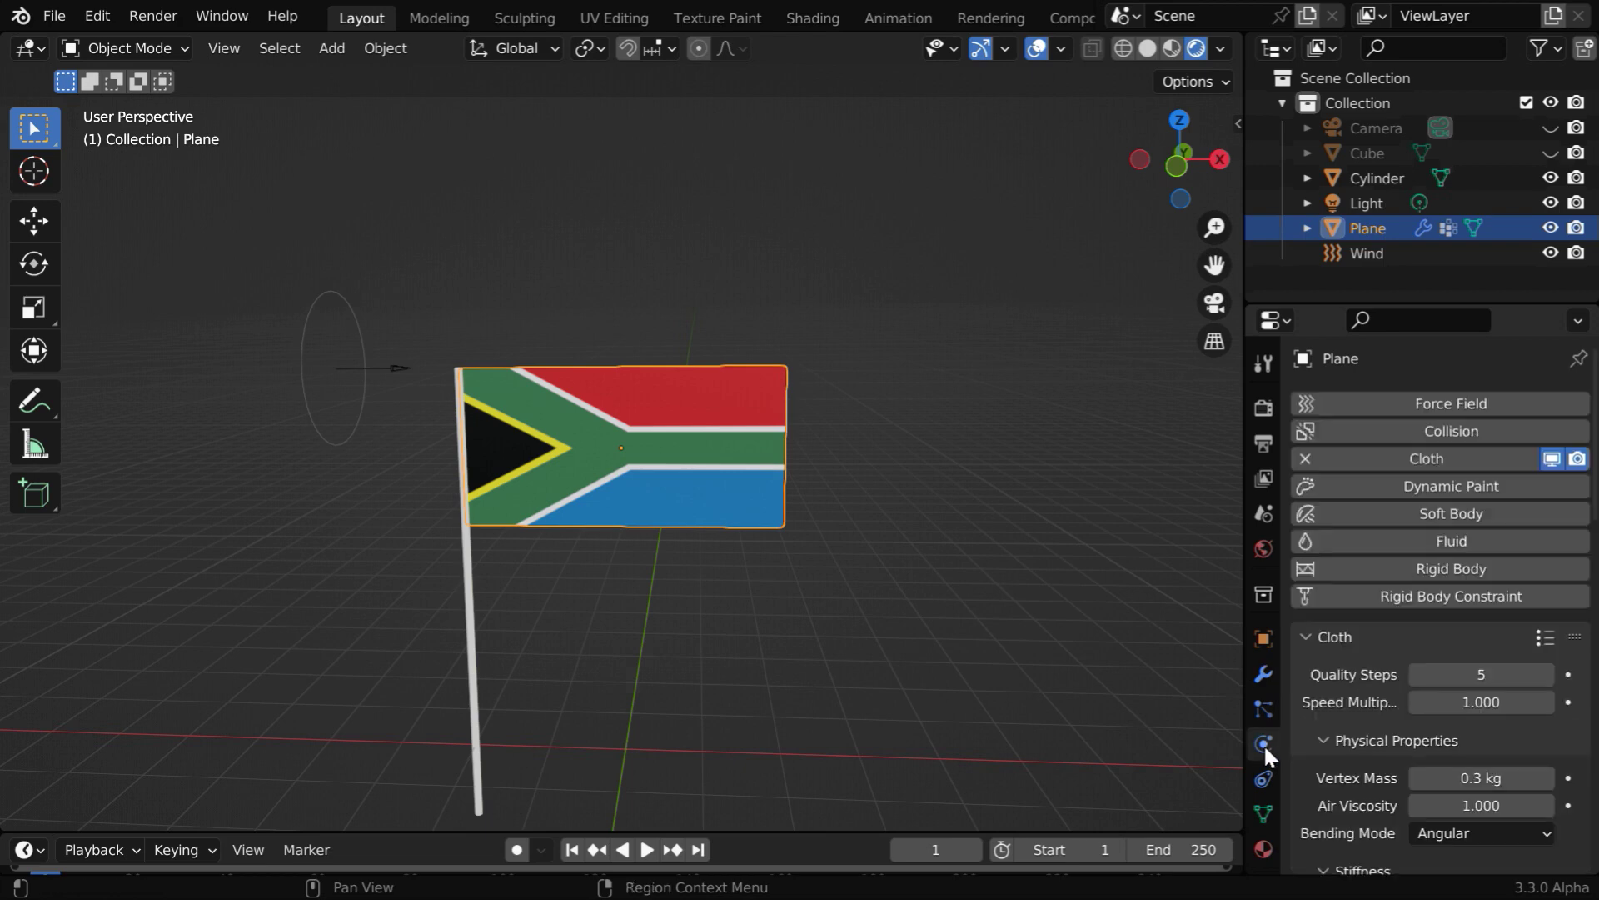
pyautogui.click(1265, 675)
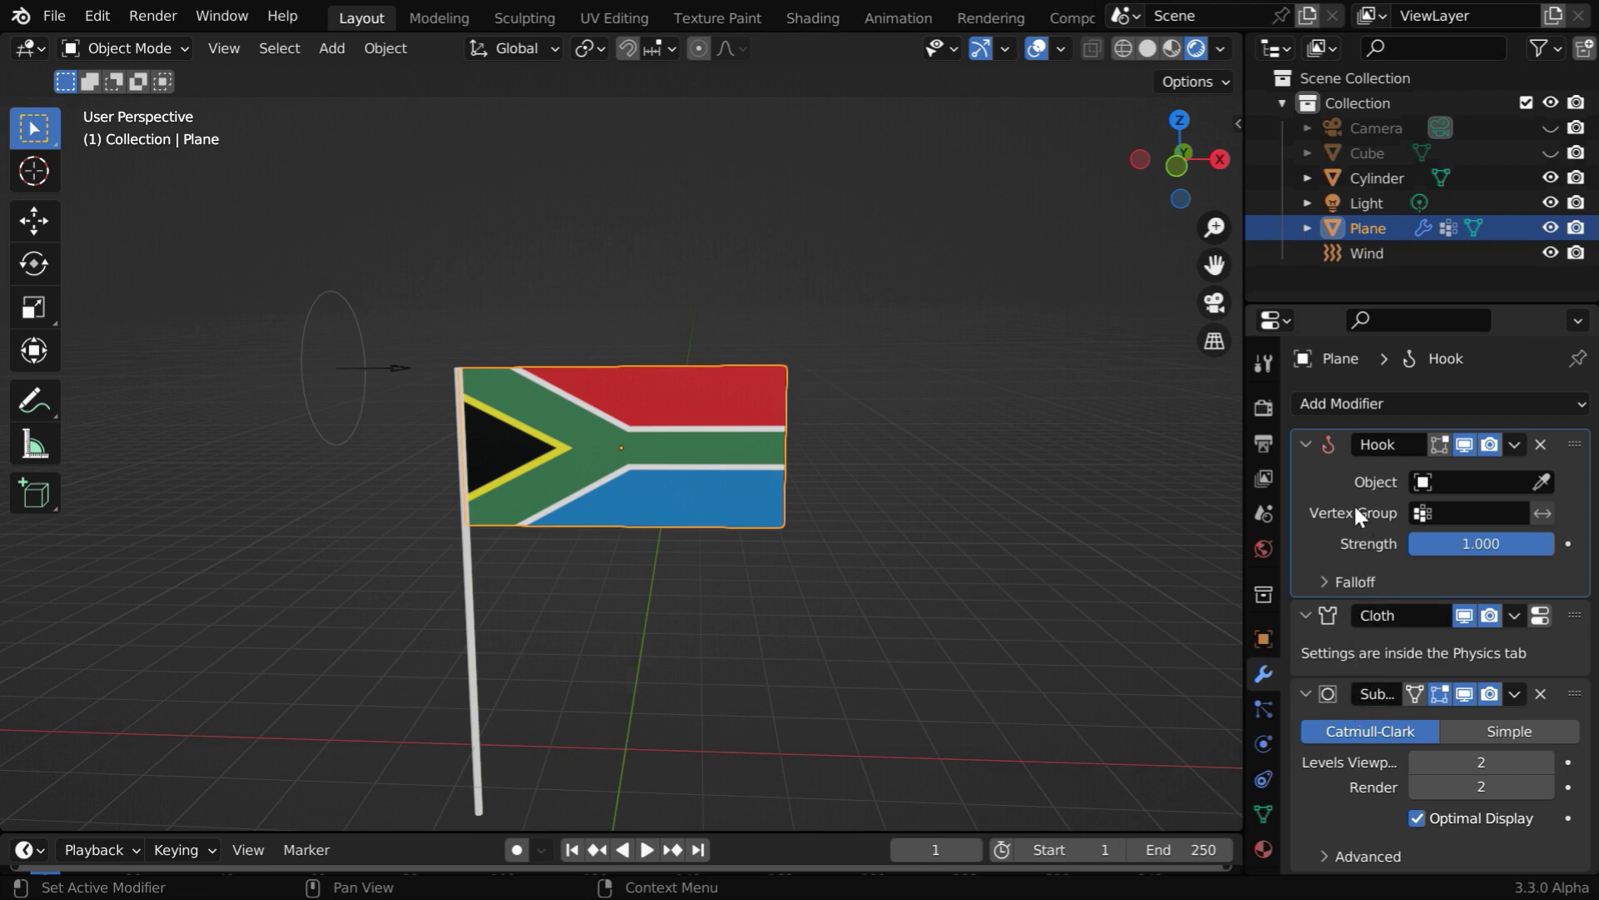
# Point the Hook at the Cylinder pole and restrict it to the vertex group Group.
pyautogui.click(1541, 481)
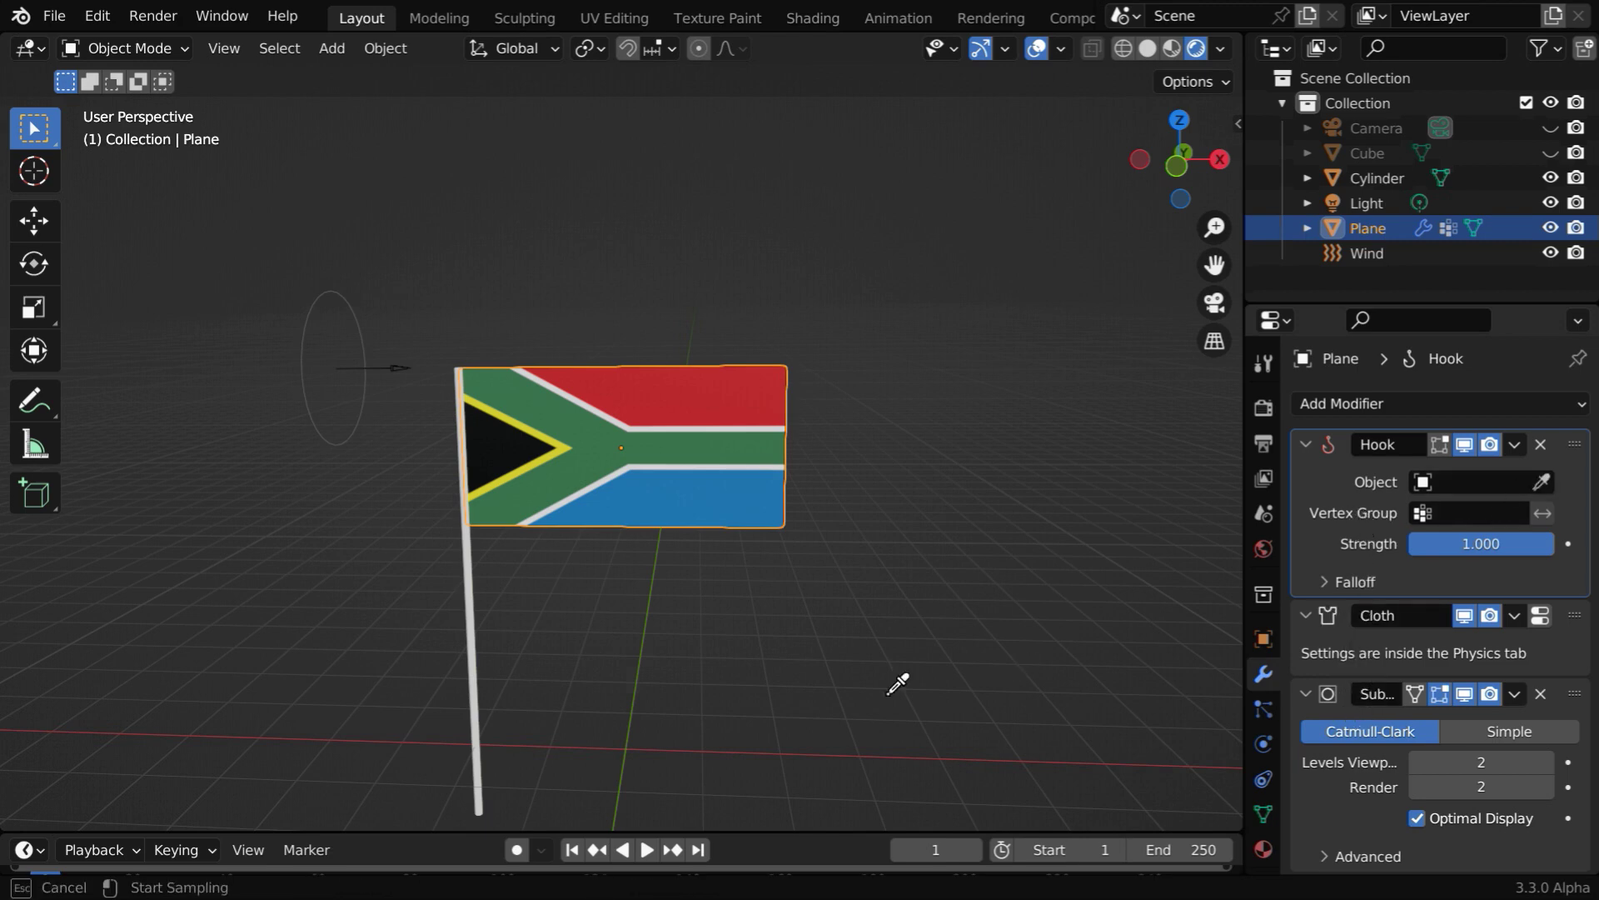
pyautogui.click(477, 677)
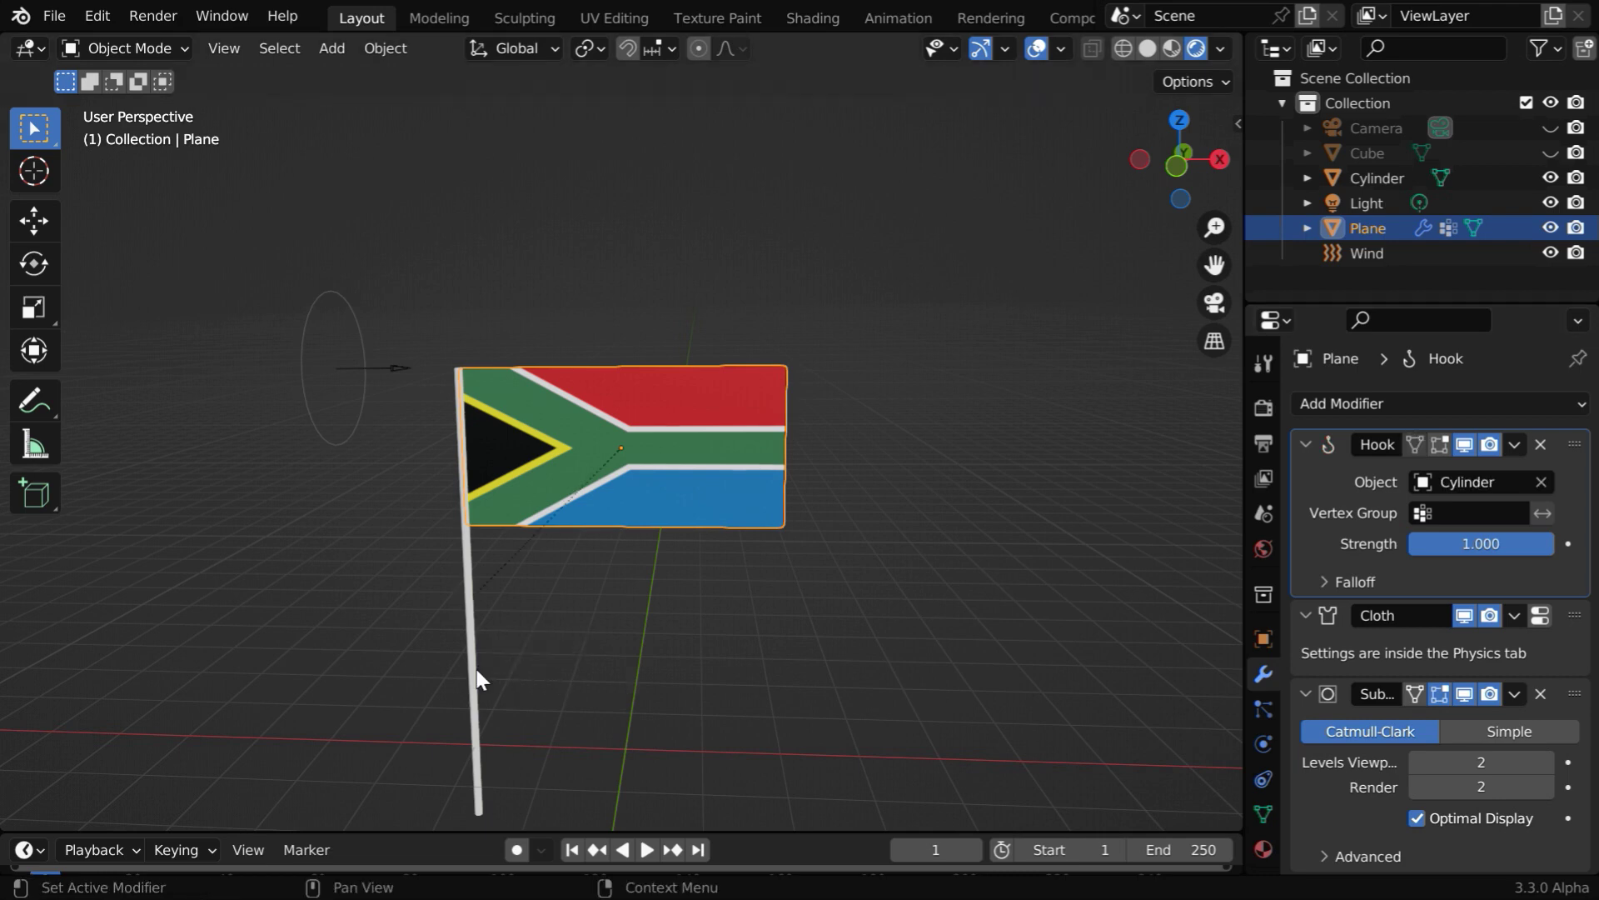
pyautogui.click(1426, 513)
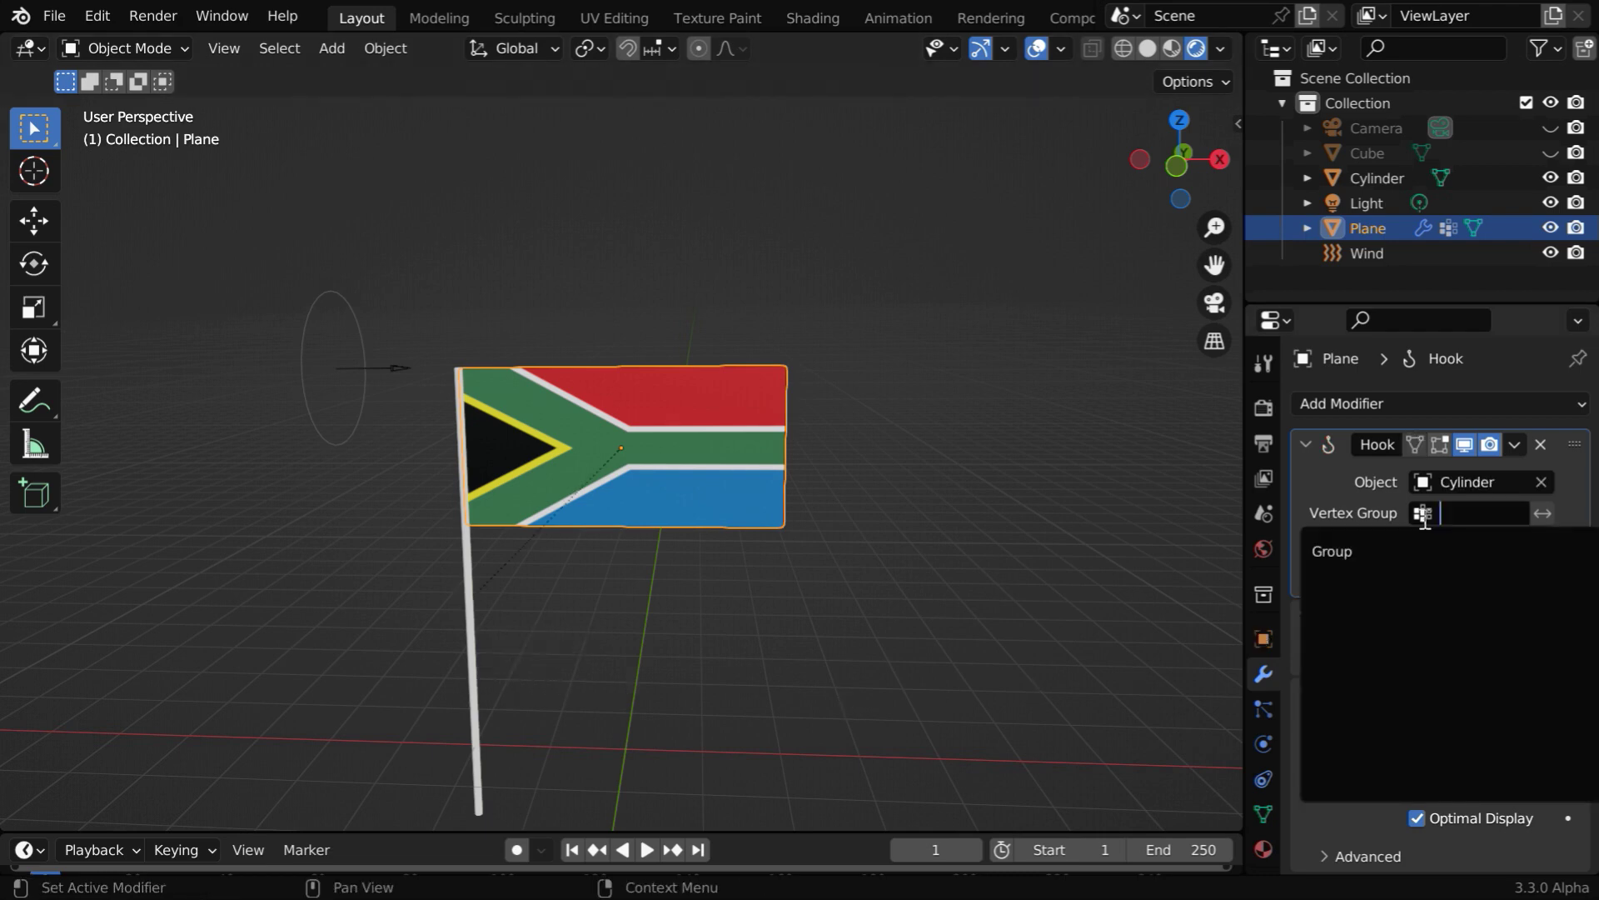
pyautogui.click(1364, 553)
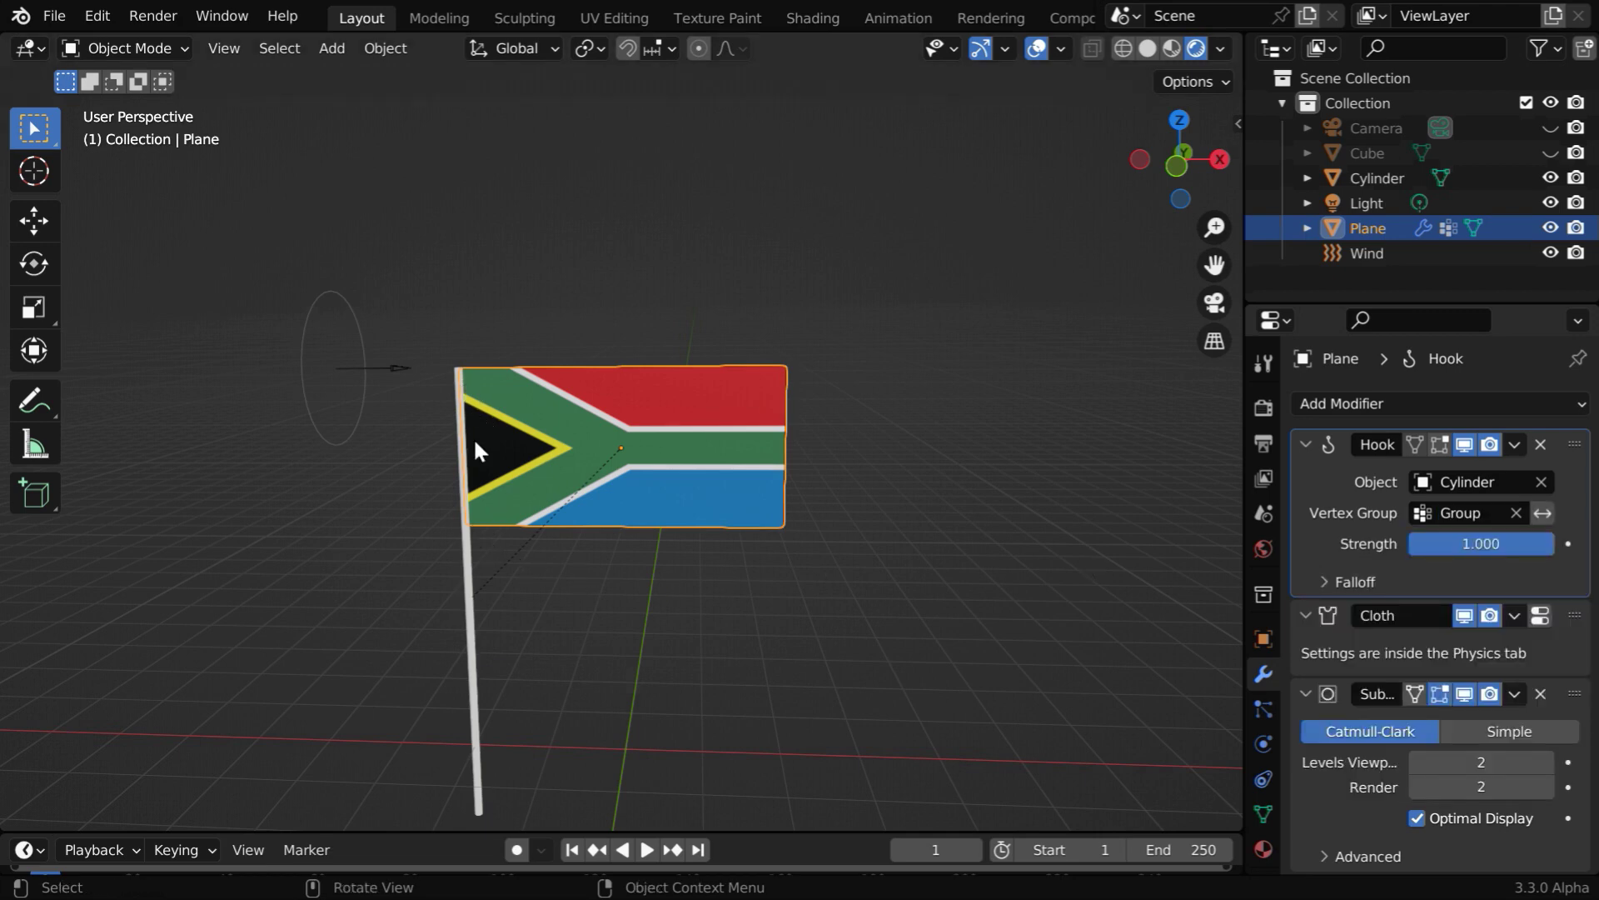
pyautogui.click(581, 655)
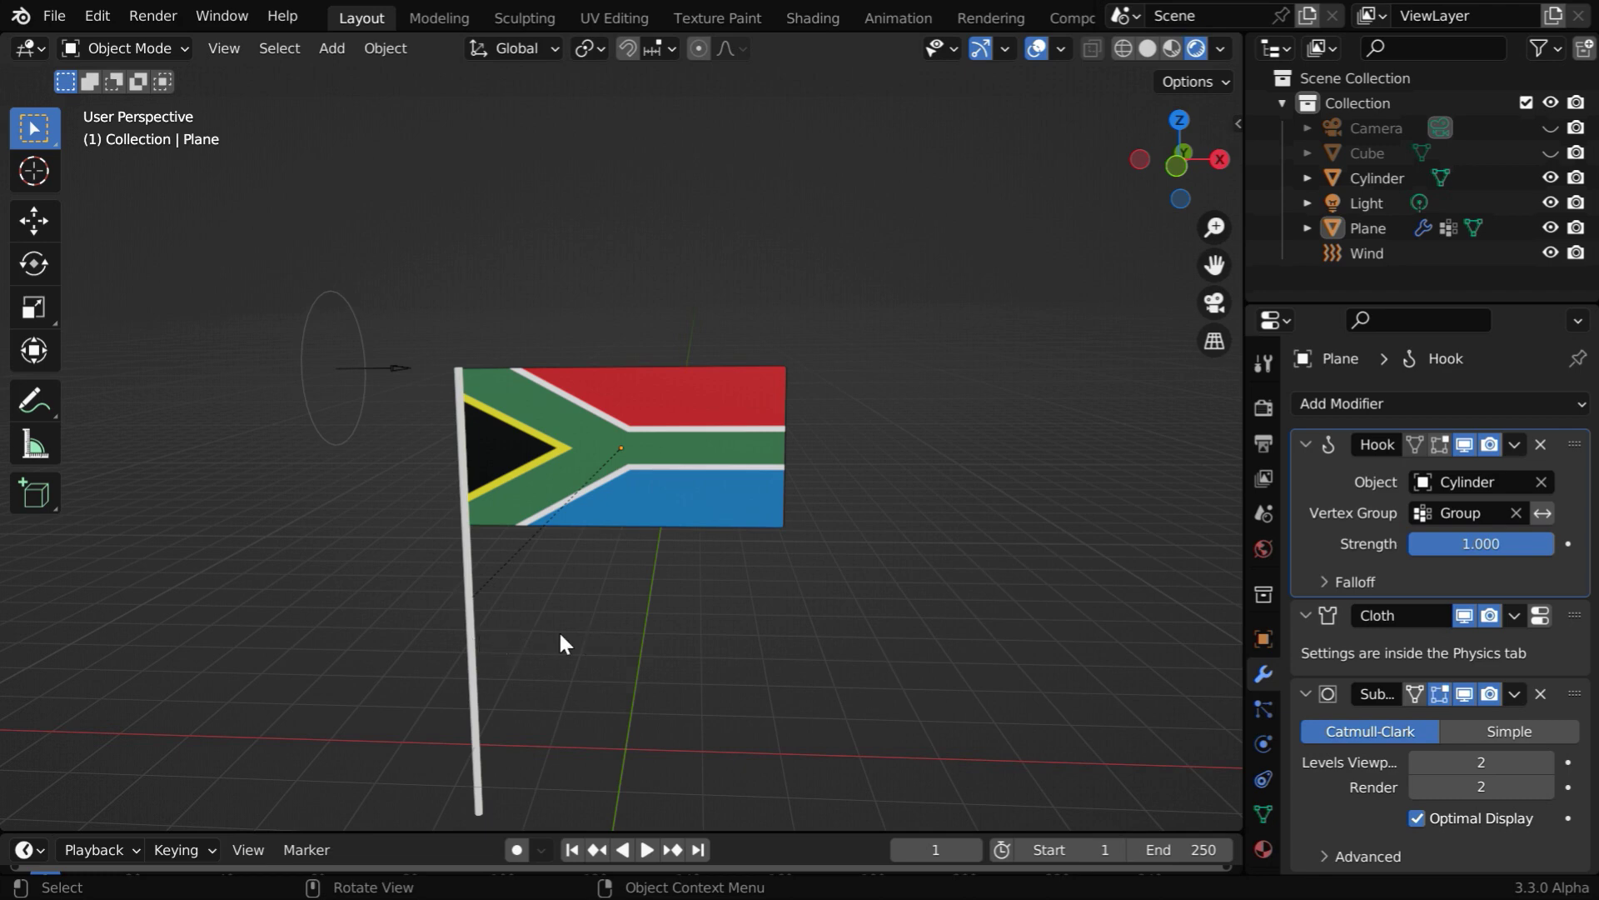
pyautogui.scroll(-2, 725, 616)
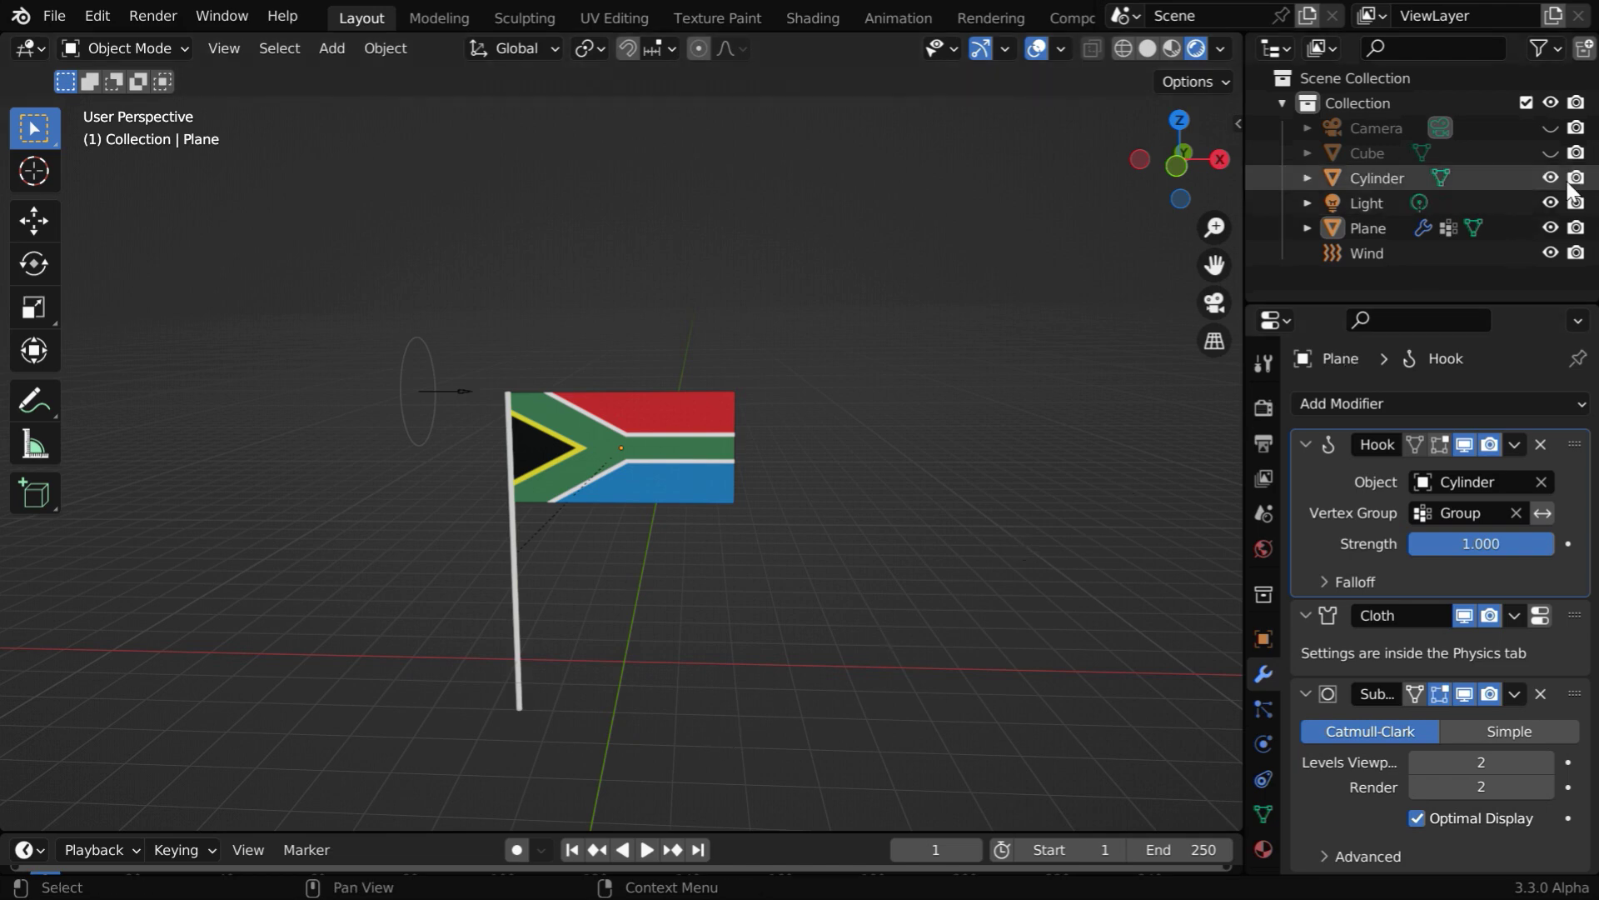
# Unhide the Cube, hide Wind, and set the cube's Location X to -1.56 m.
pyautogui.click(1551, 151)
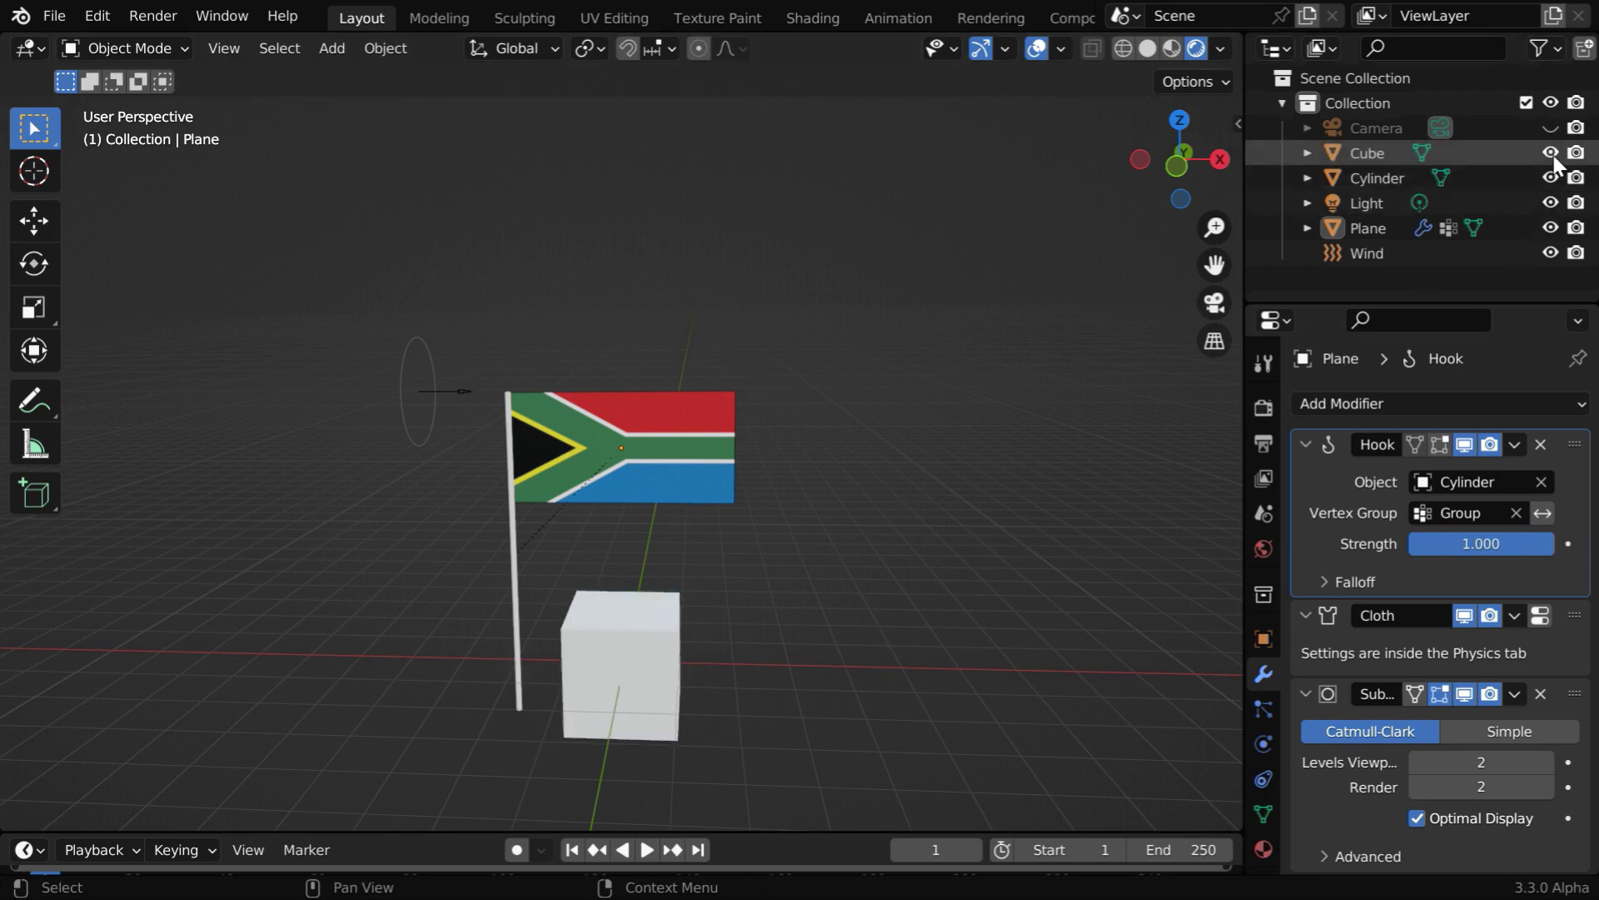
pyautogui.click(1548, 253)
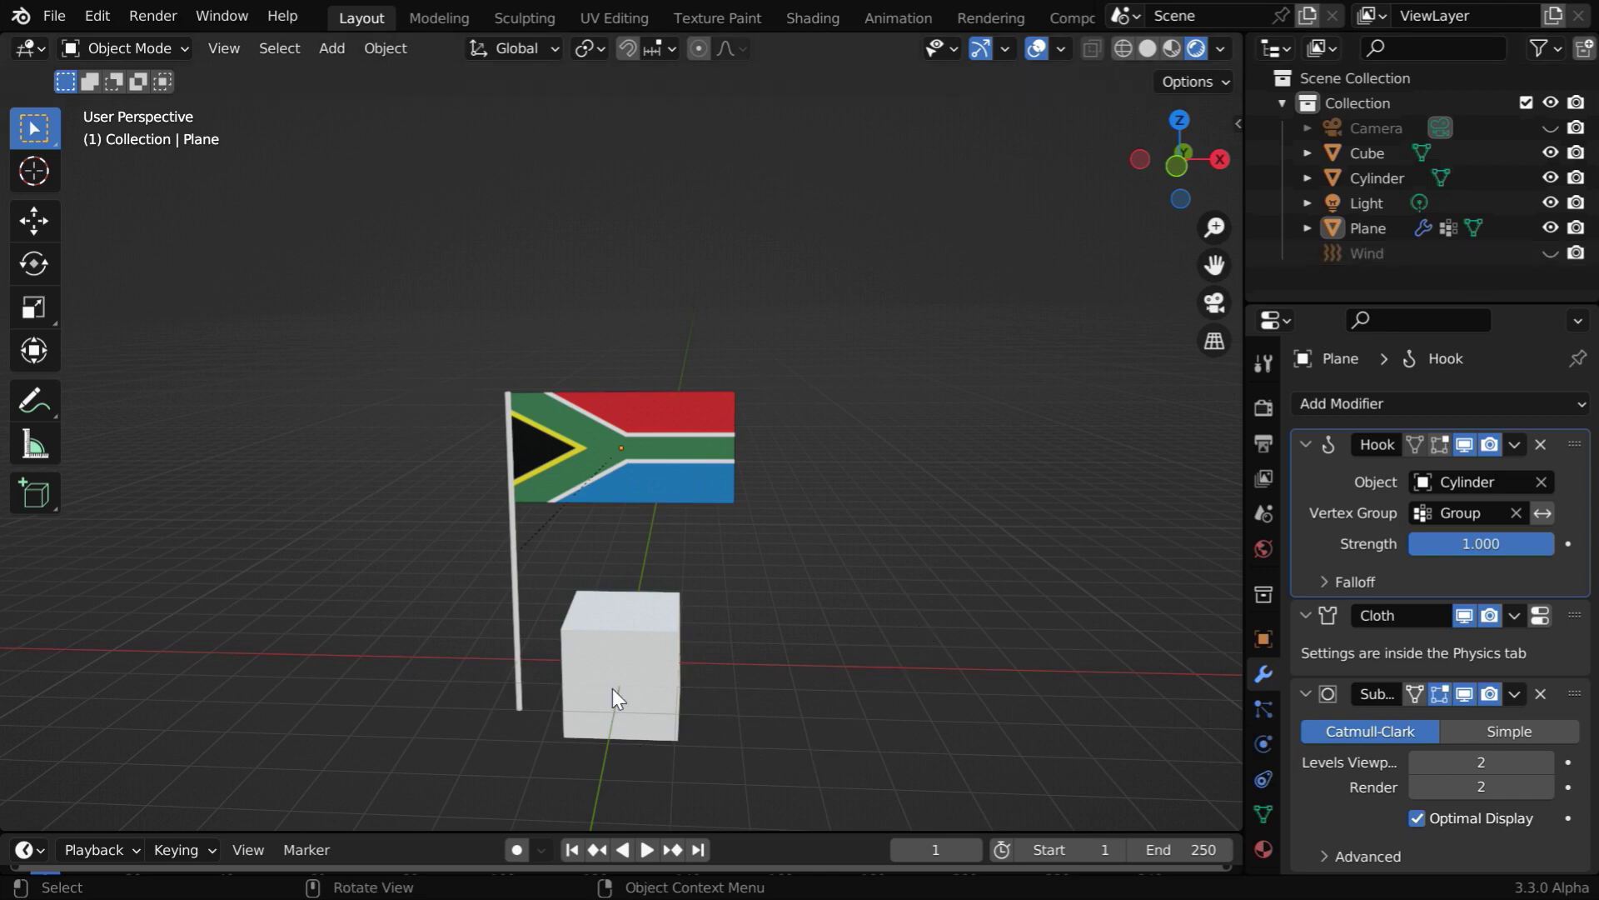
pyautogui.click(632, 661)
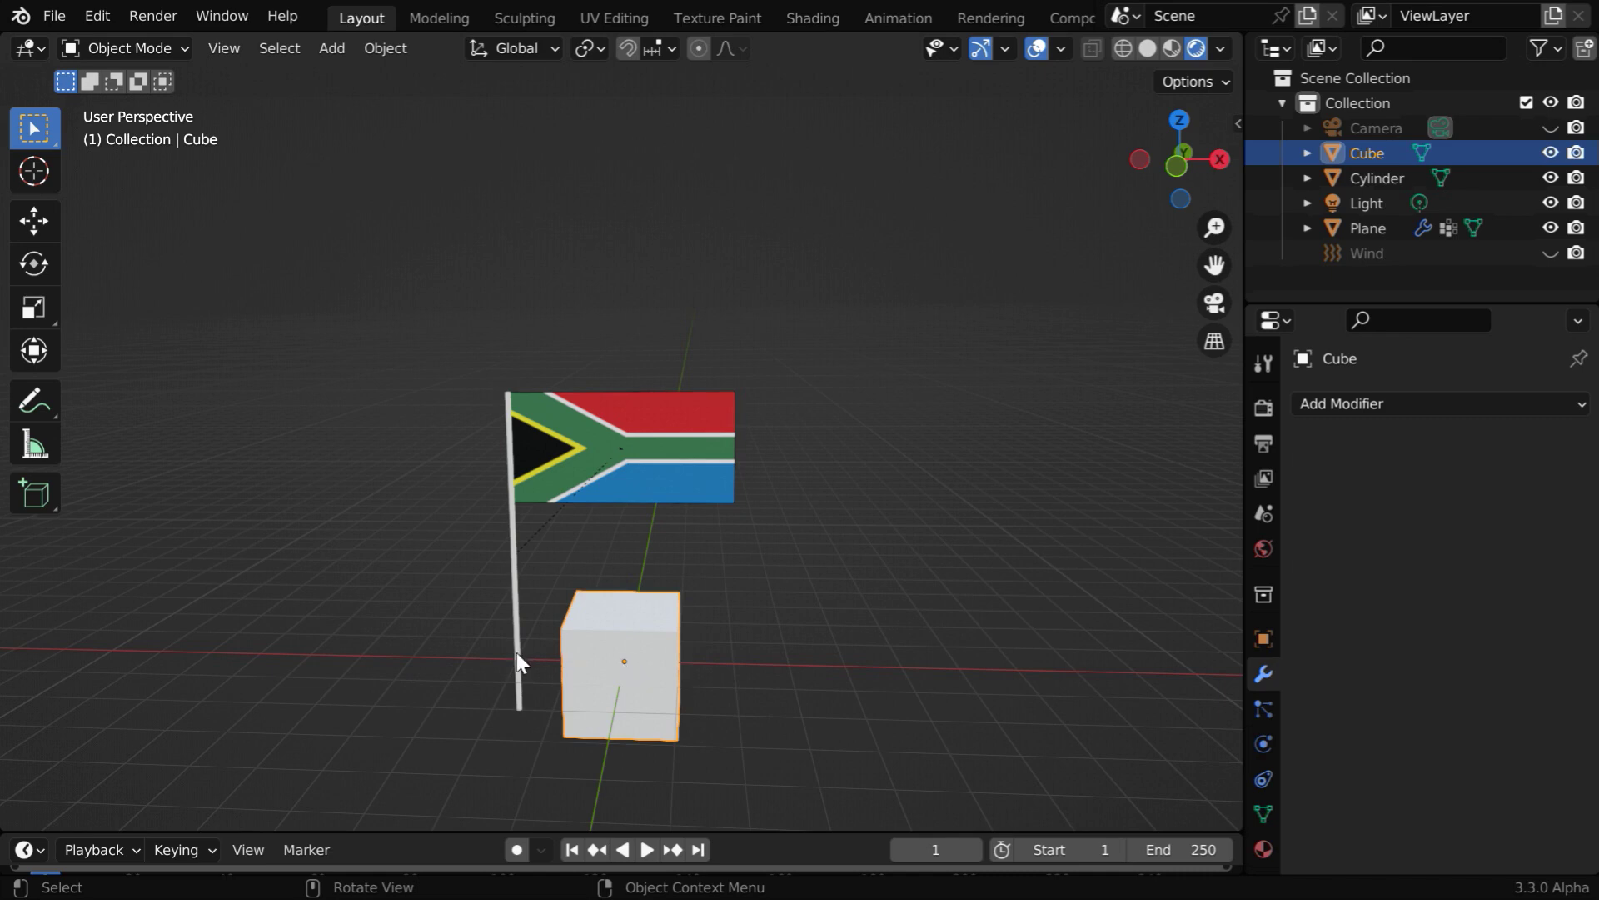
pyautogui.click(1263, 639)
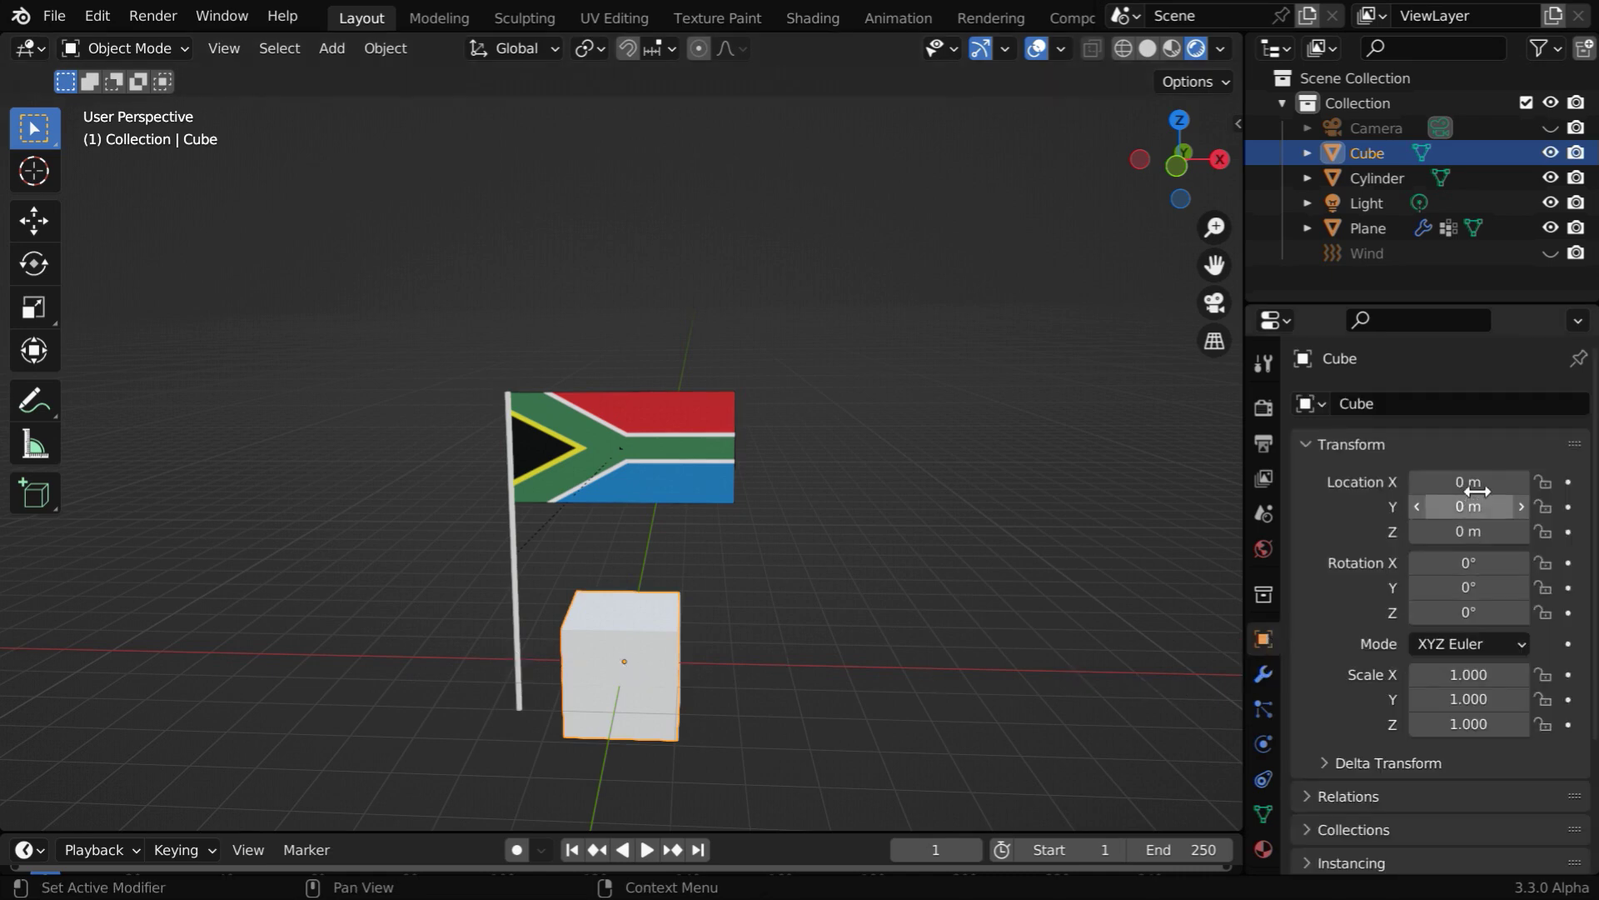
pyautogui.moveTo(1478, 491)
pyautogui.mouseDown()
pyautogui.moveTo(1413, 491)
pyautogui.moveTo(1483, 485)
pyautogui.mouseUp()
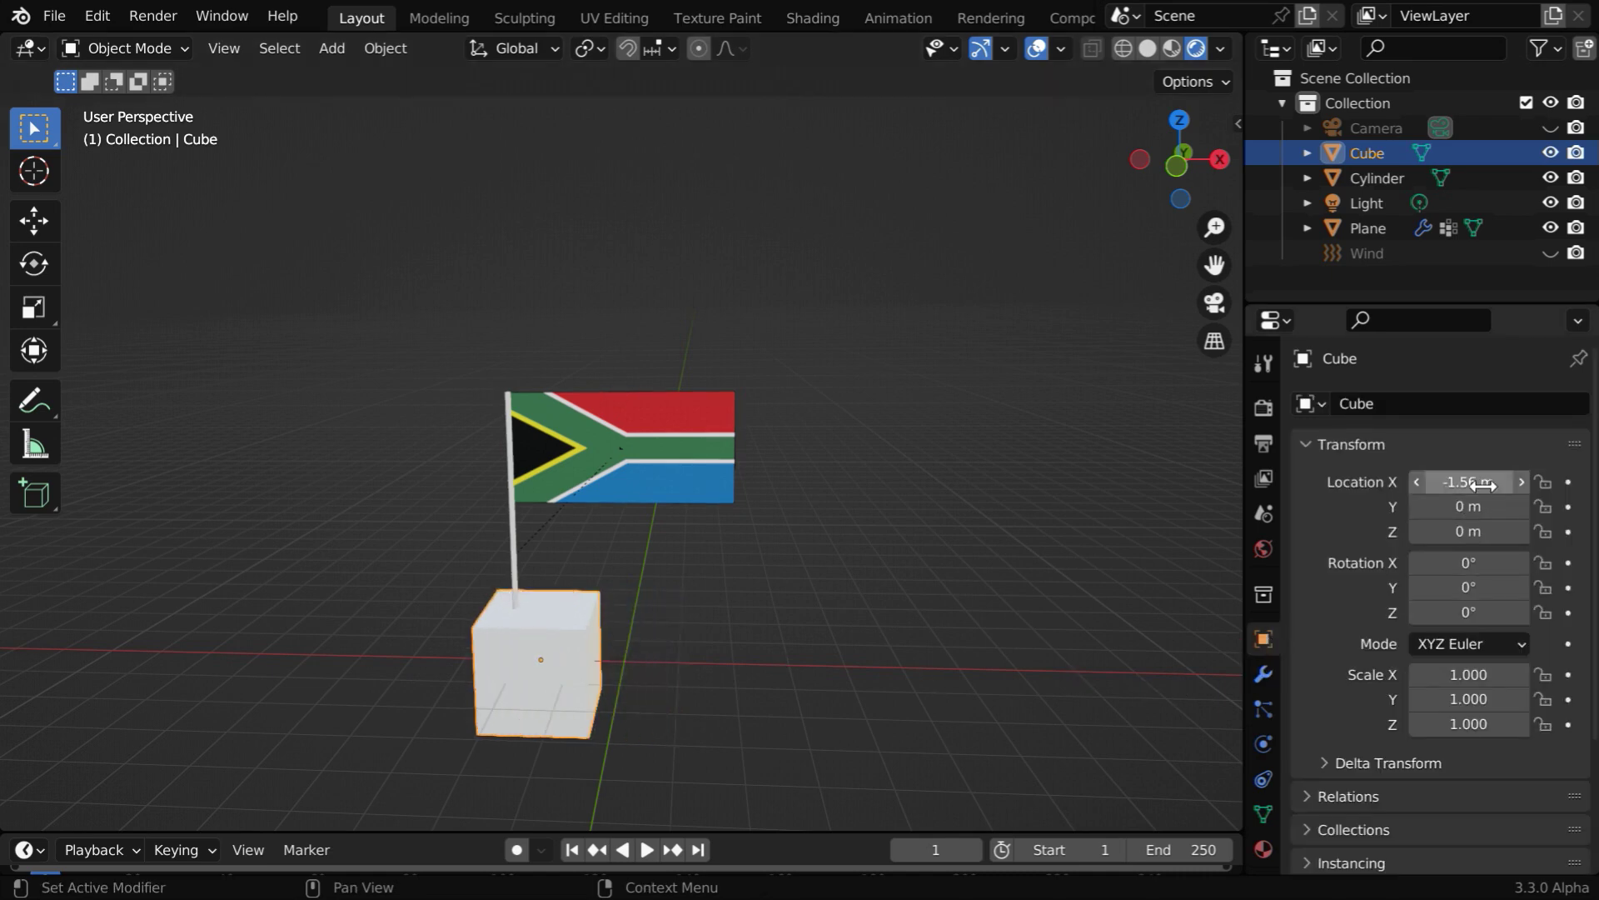
# Parent the Cylinder pole to the Cube using Ctrl+P > Object.
pyautogui.click(515, 553)
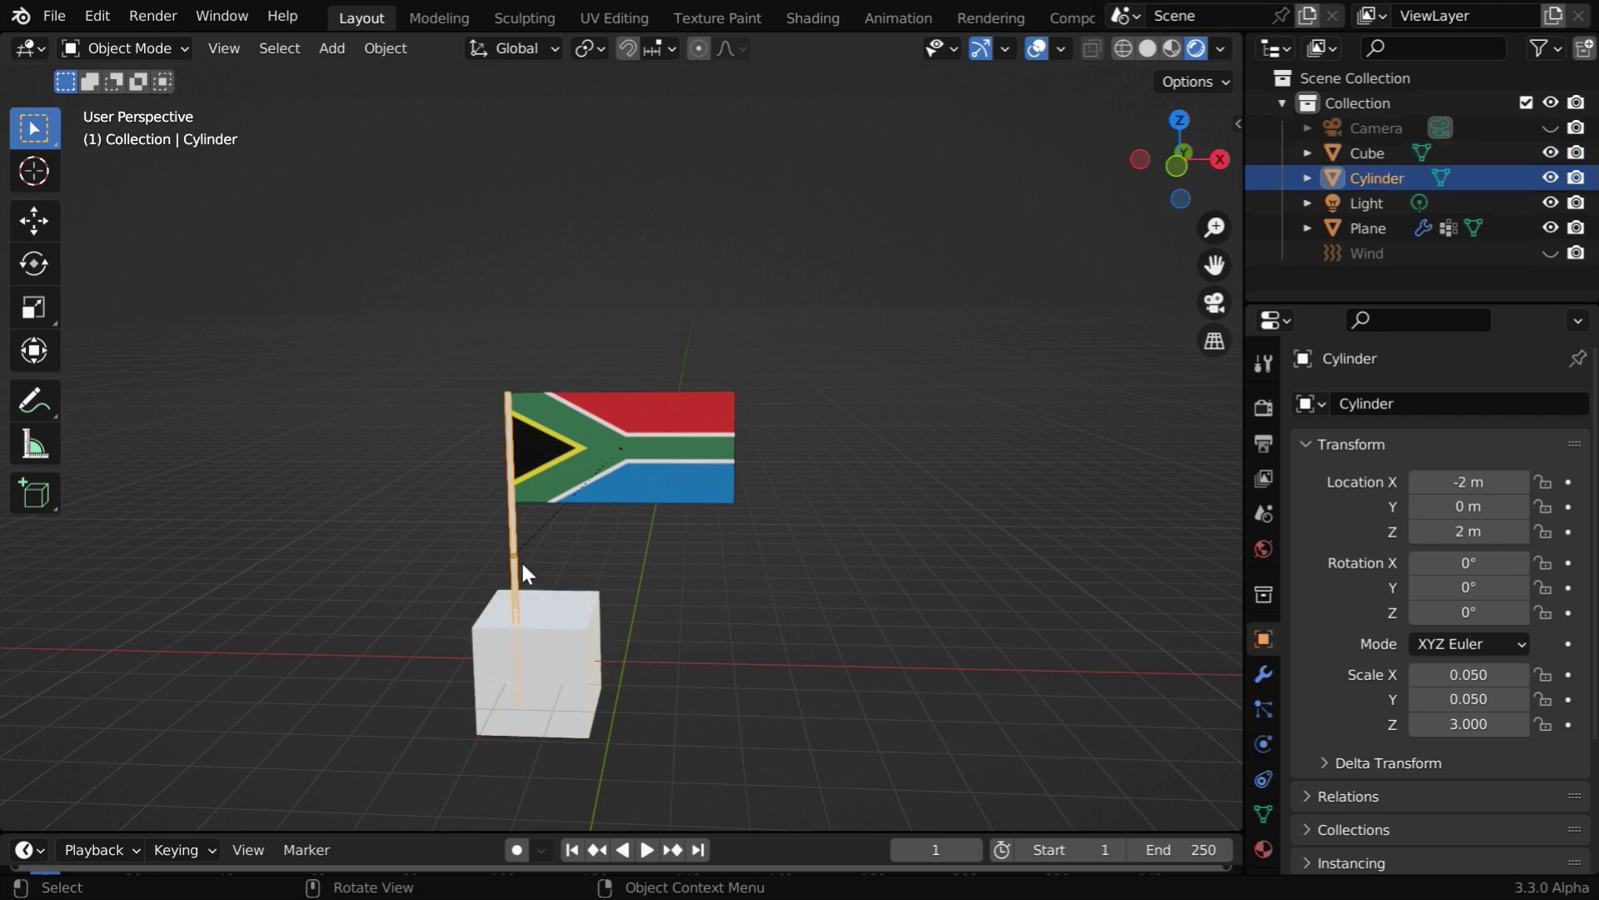
pyautogui.keyDown('shift'); pyautogui.click(575, 659); pyautogui.keyUp('shift')
pyautogui.hotkey('ctrl', 'p')
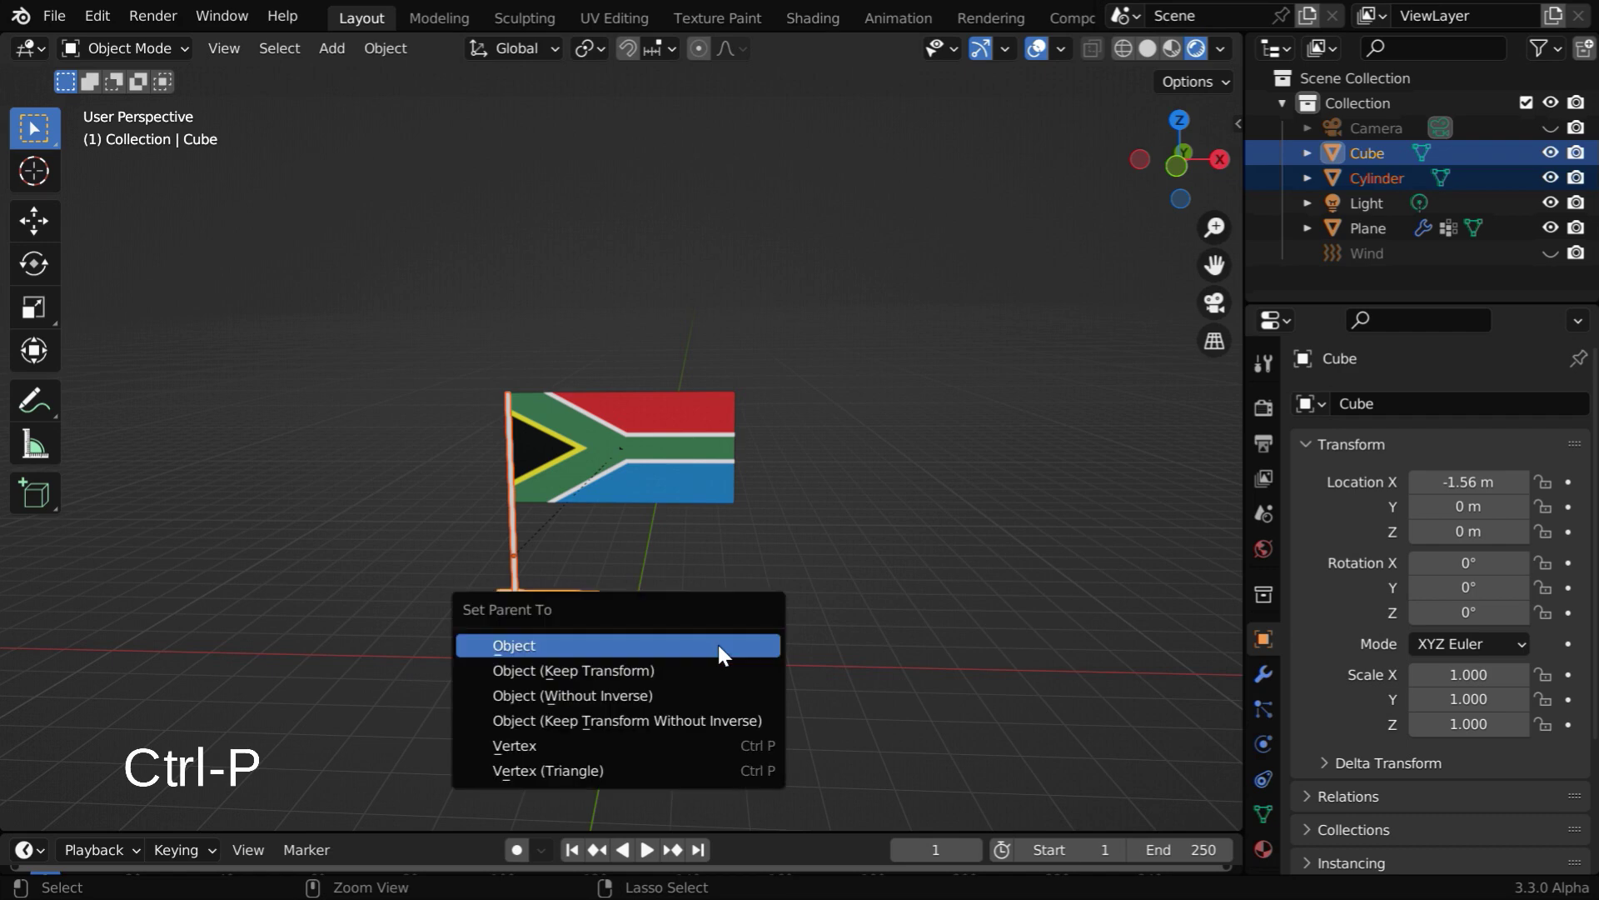
pyautogui.click(548, 647)
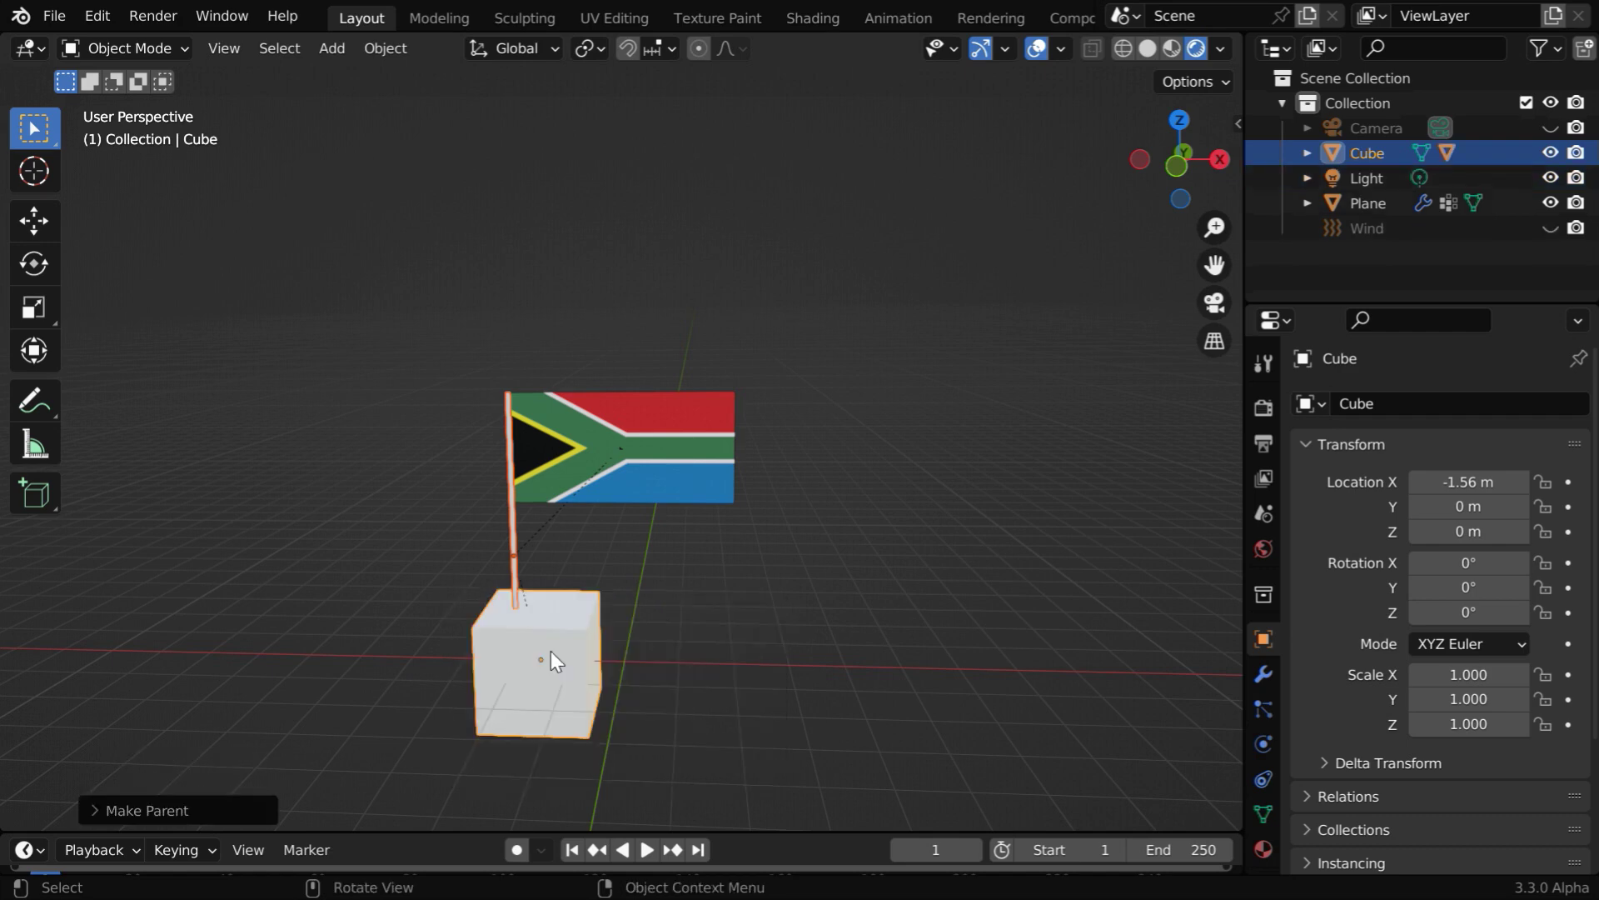
pyautogui.click(515, 533)
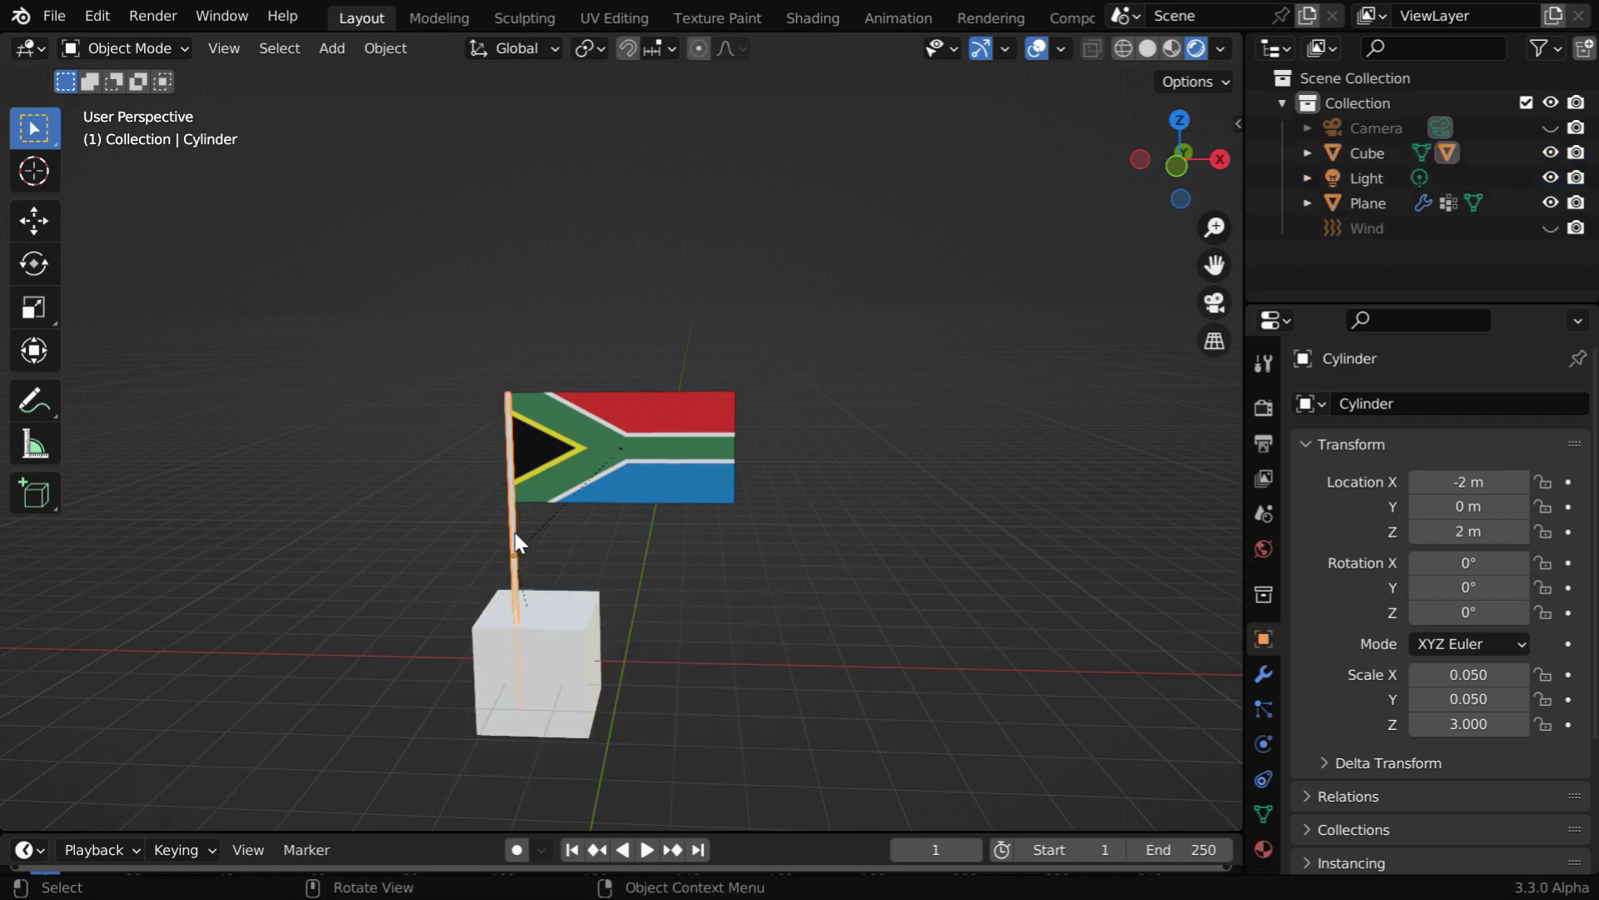
pyautogui.click(557, 629)
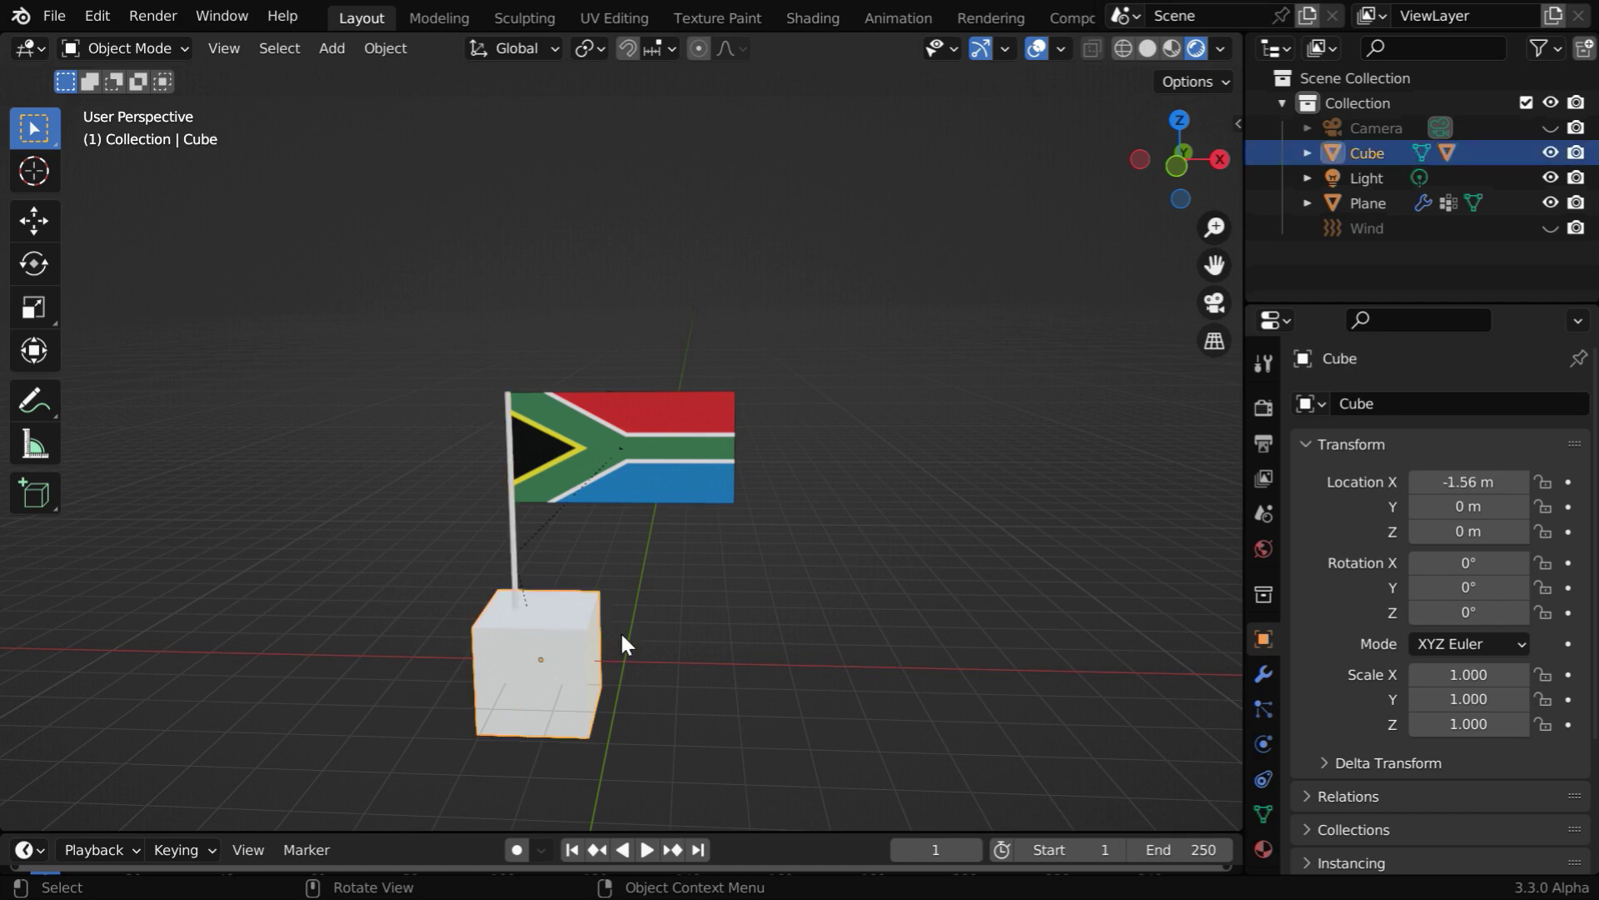
pyautogui.keyDown('shift'); pyautogui.moveTo(623, 640); pyautogui.dragTo(949, 637, button='middle'); pyautogui.keyUp('shift')
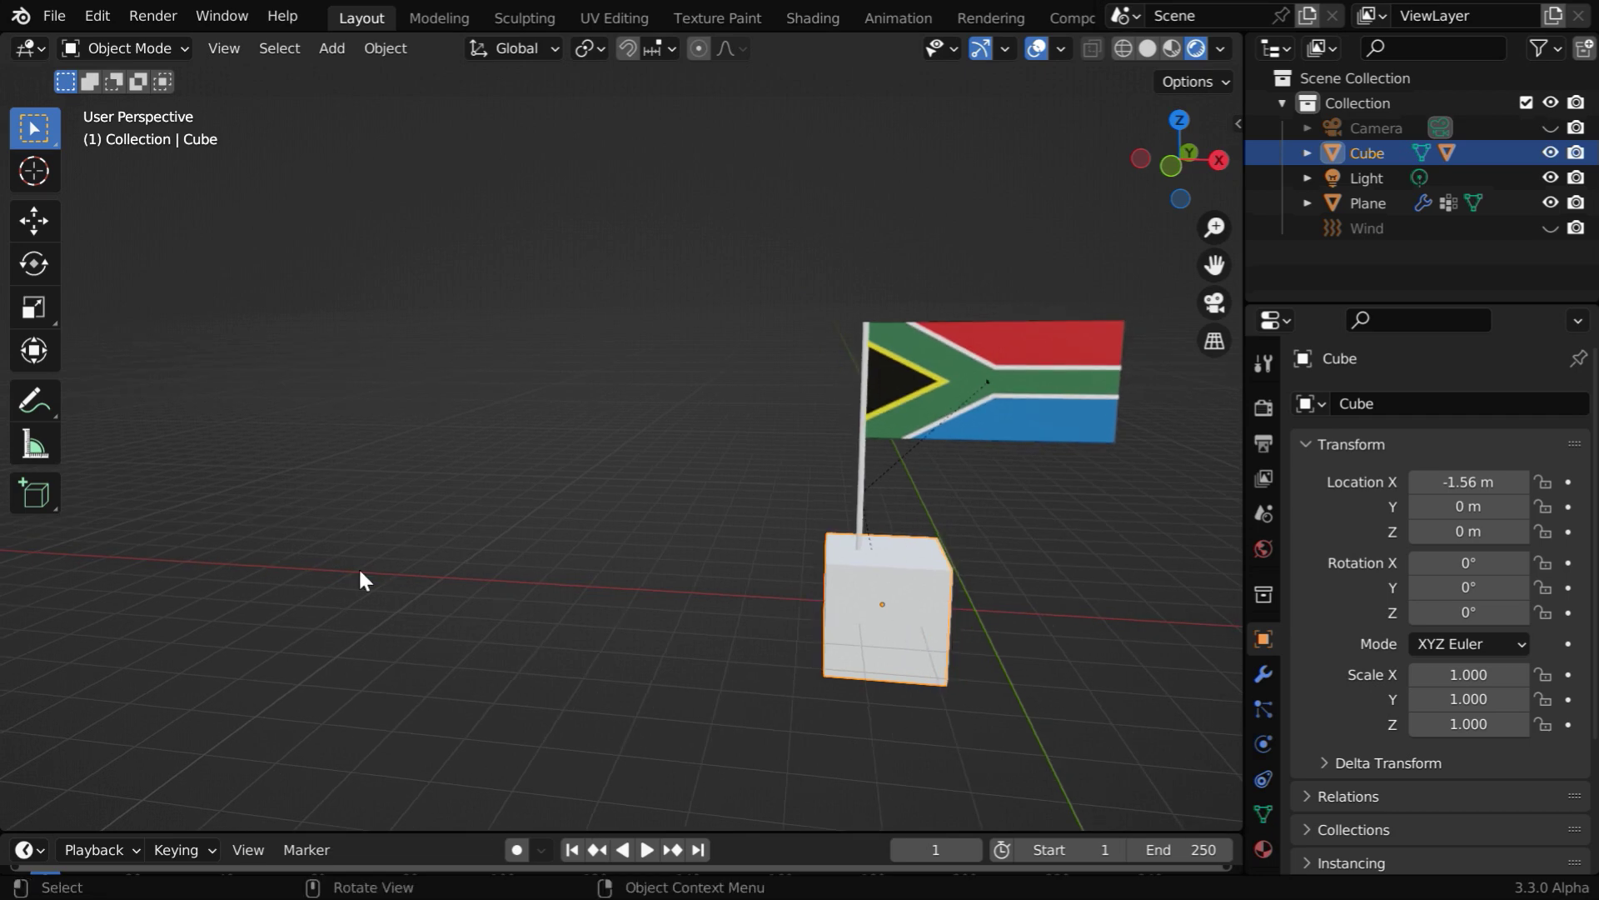
# Keyframe the cube's Location X at -1.56 m on frame 1 and -12.35 m on frame 250.
pyautogui.click(1569, 483)
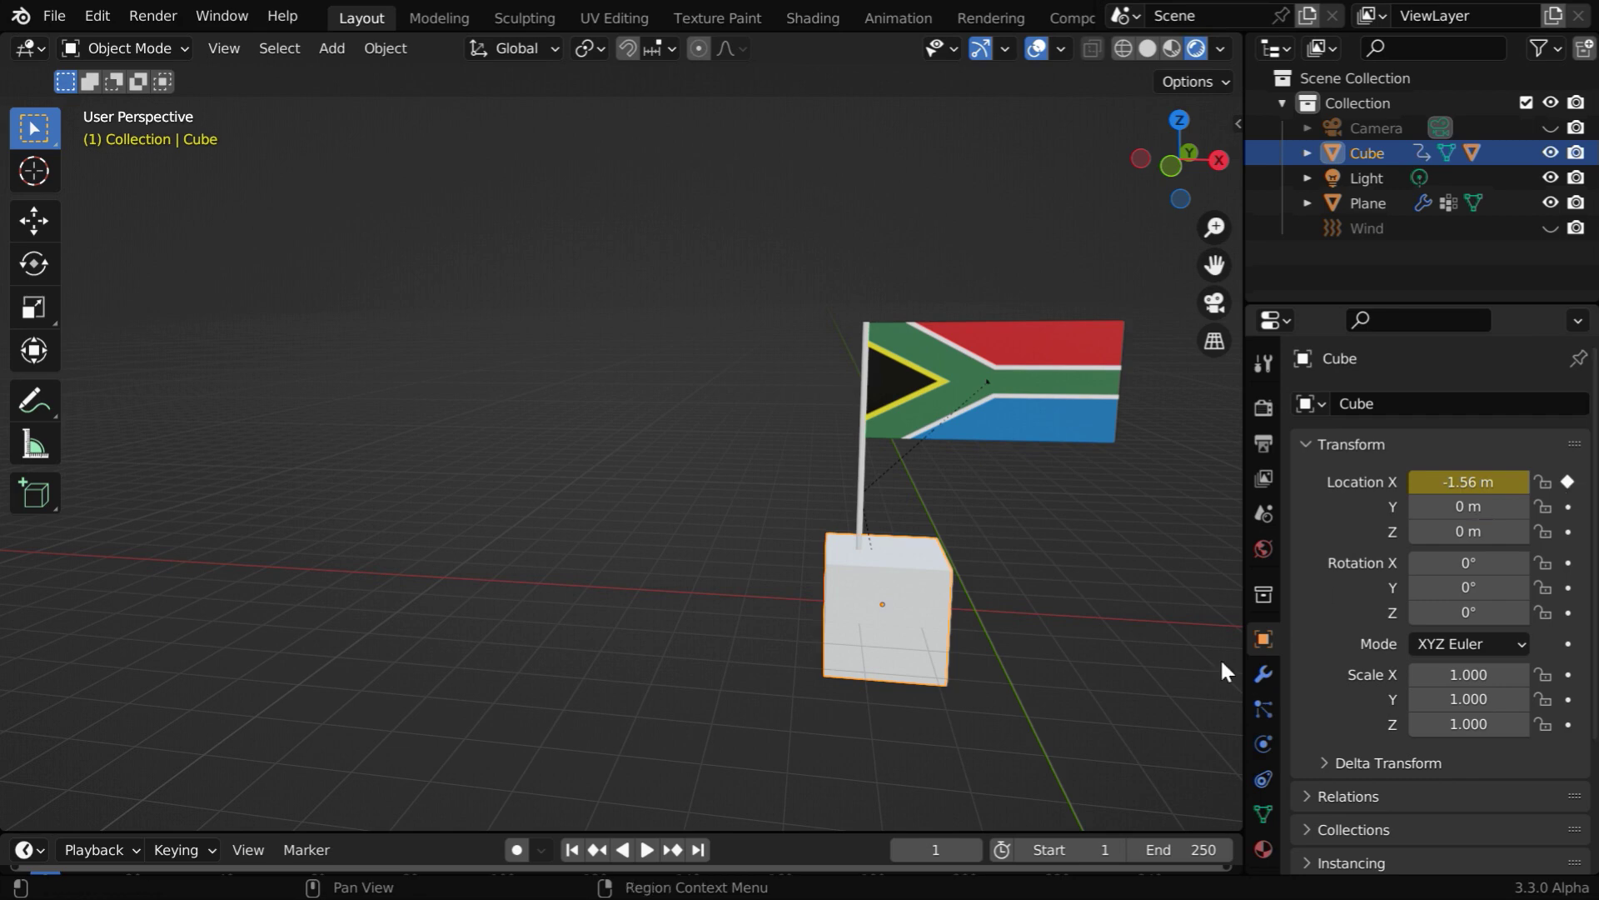
pyautogui.click(700, 849)
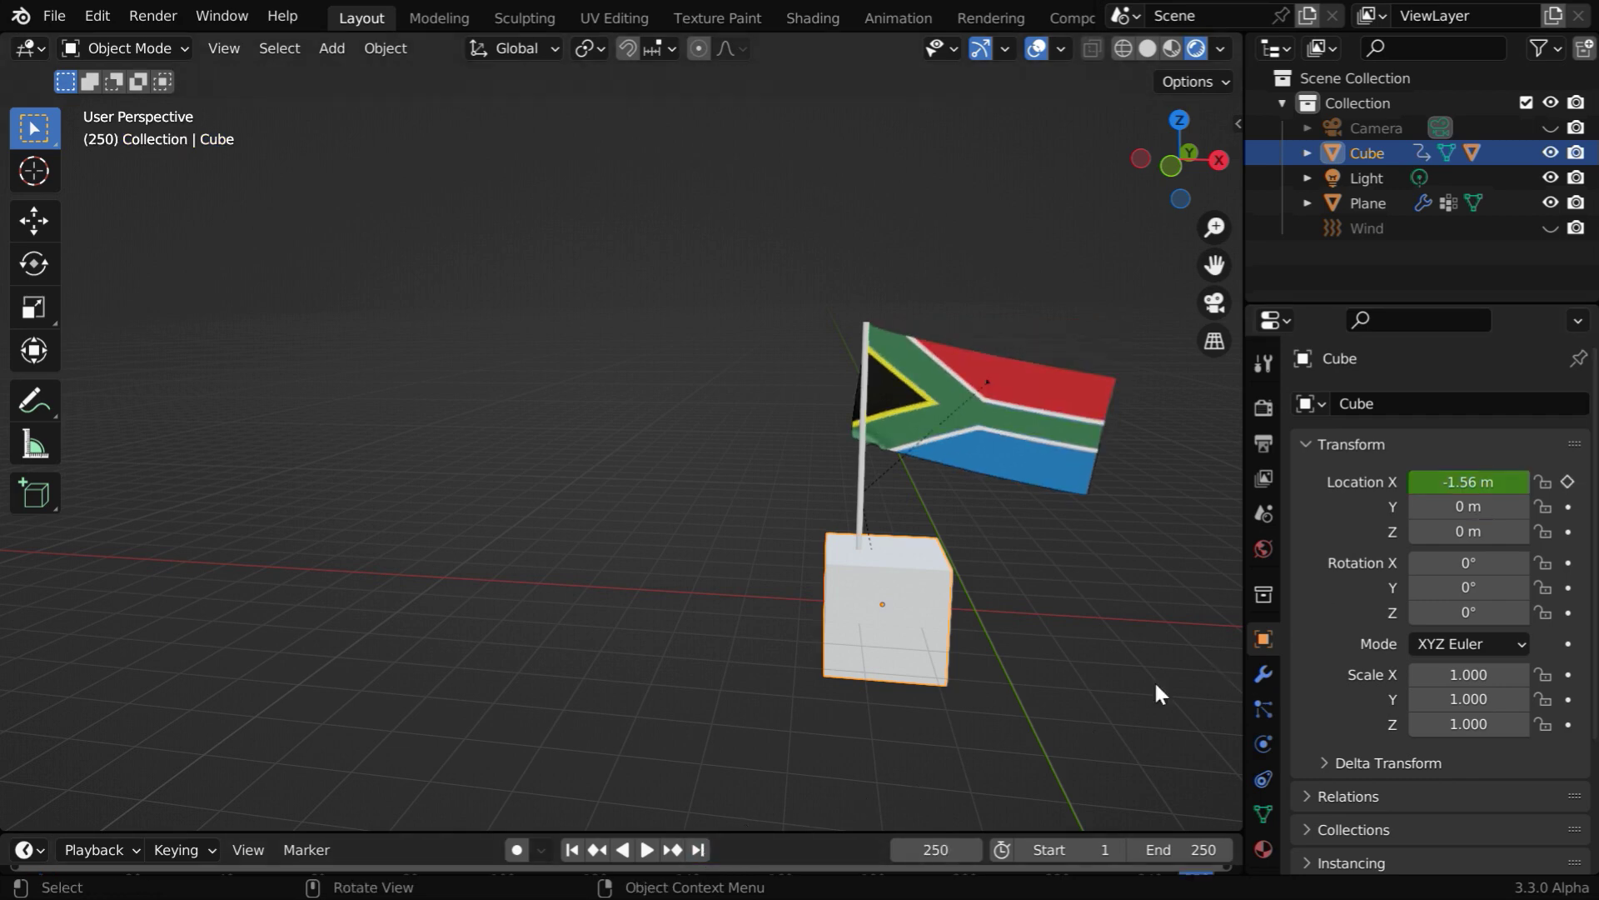
pyautogui.moveTo(1488, 481); pyautogui.dragTo(1130, 483)
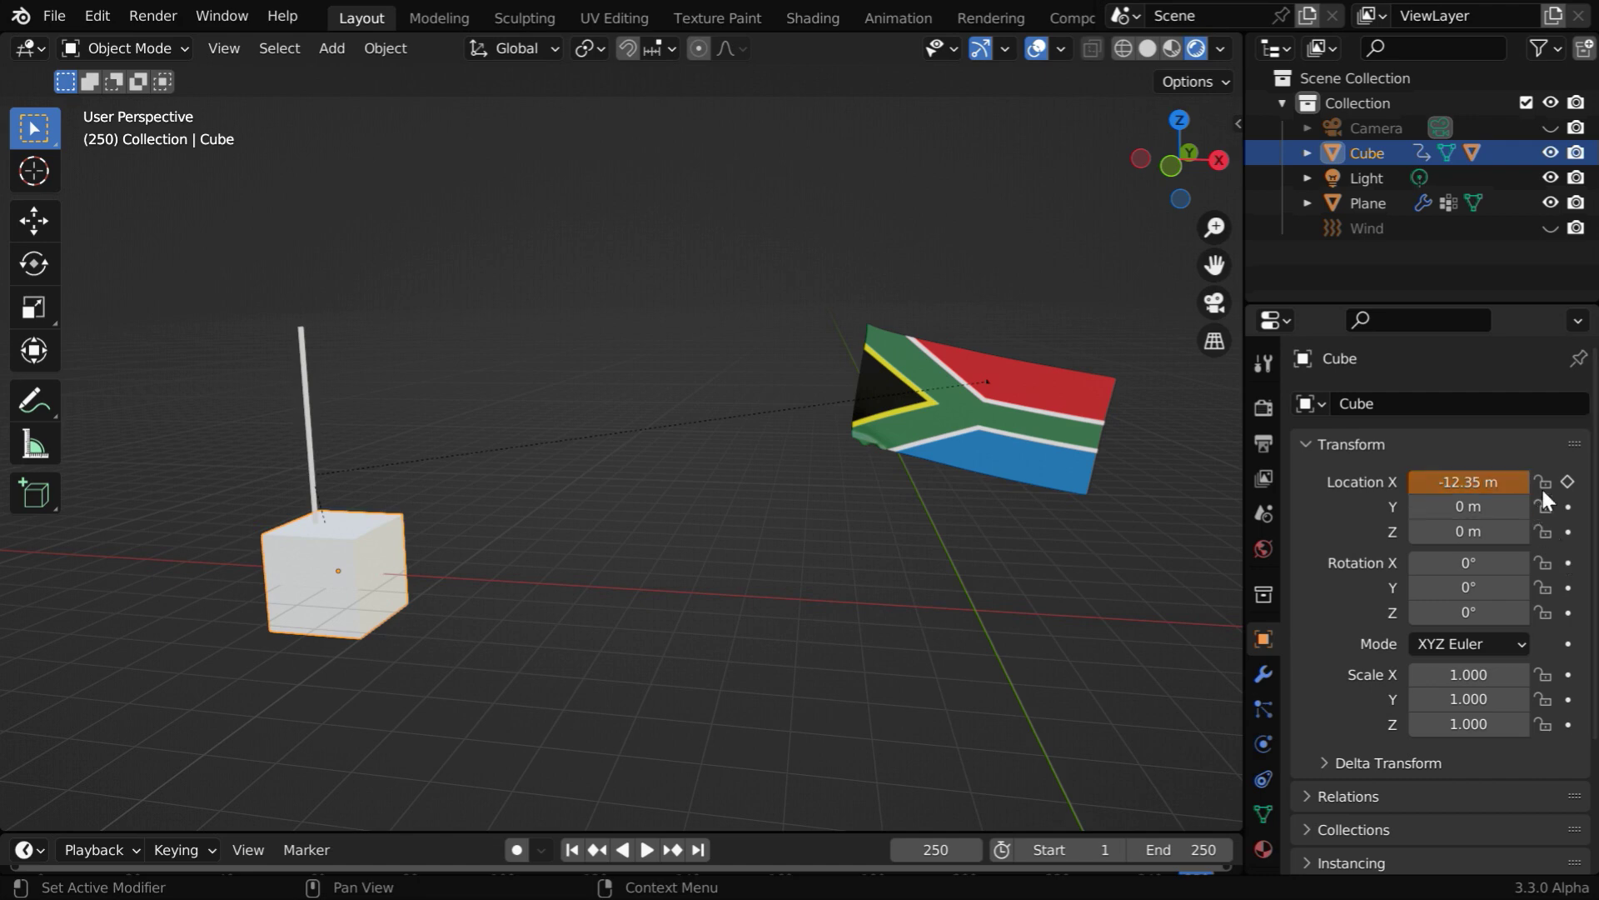
pyautogui.click(1567, 482)
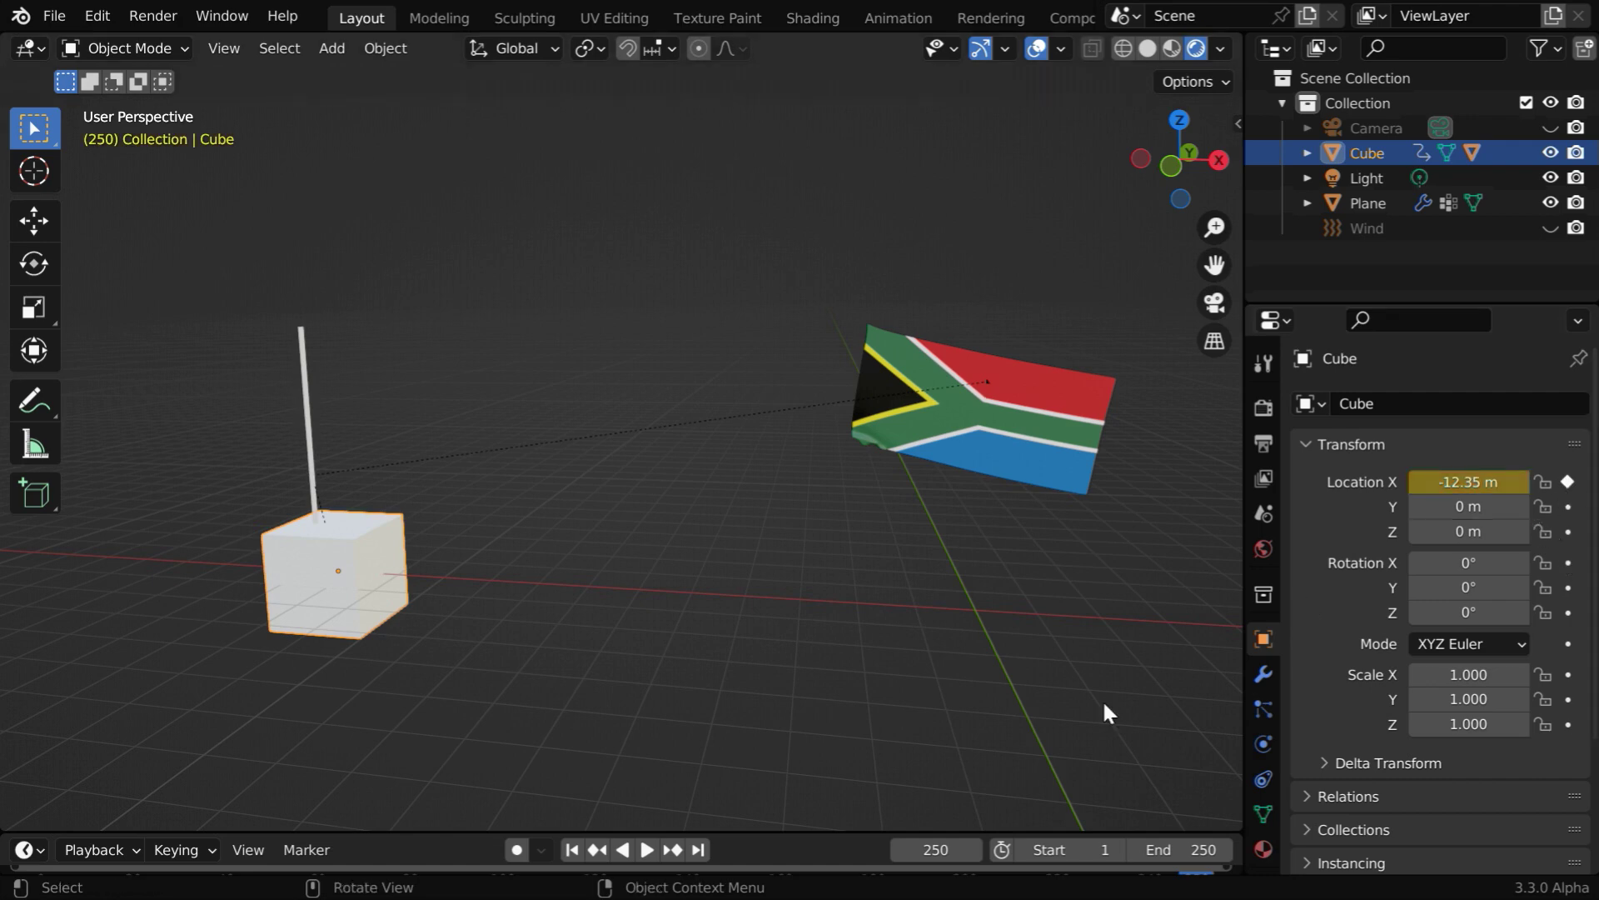
pyautogui.click(573, 849)
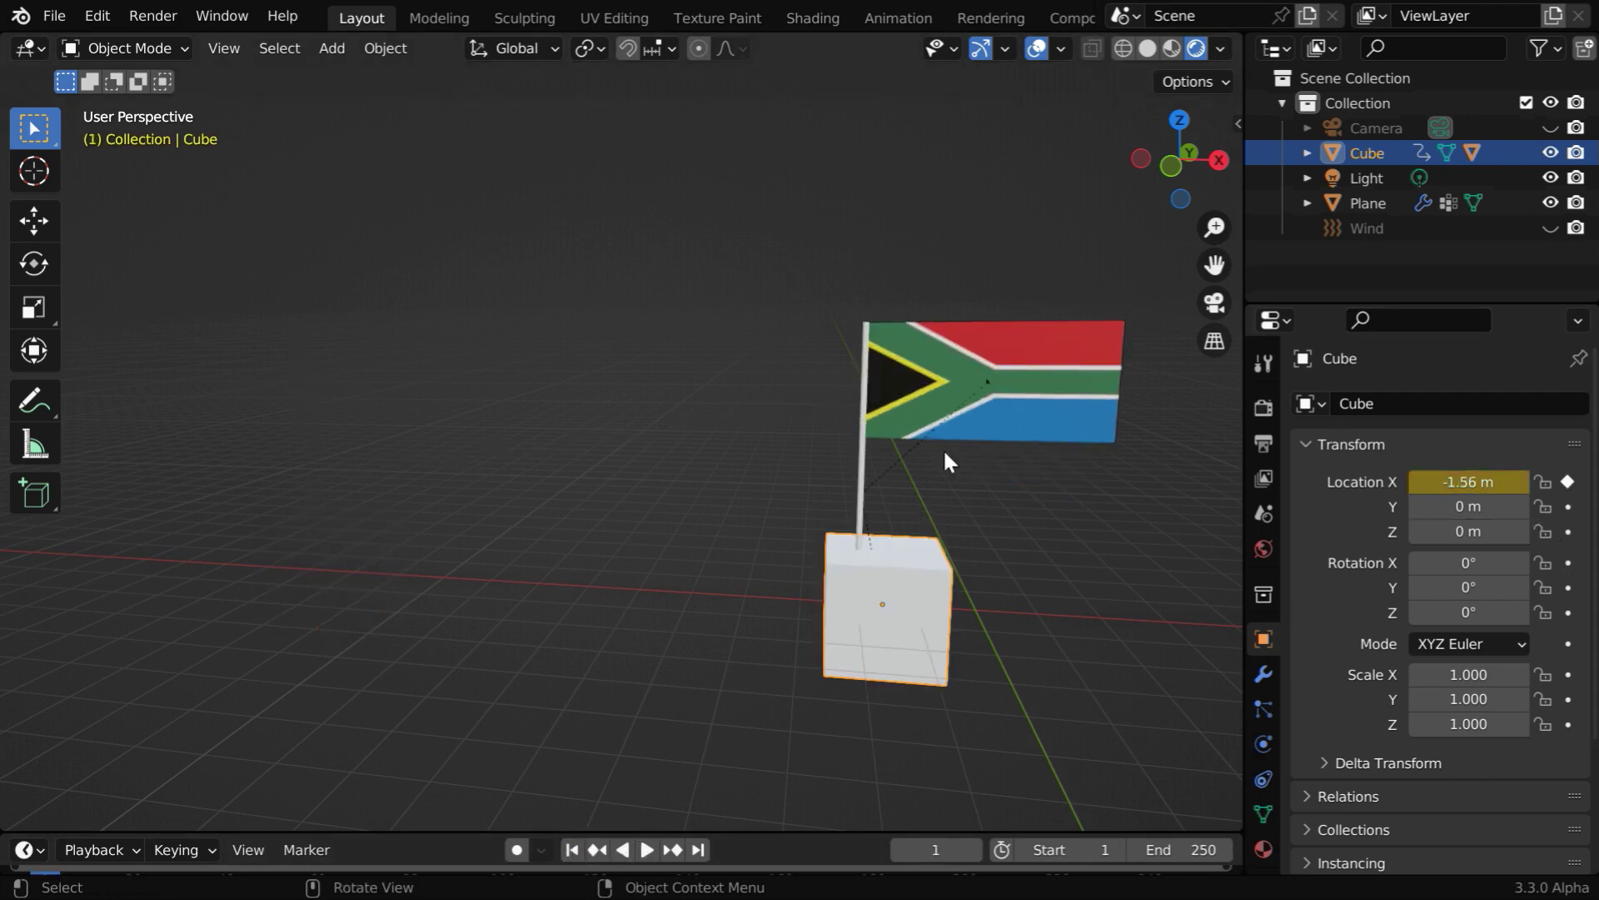
pyautogui.click(1033, 420)
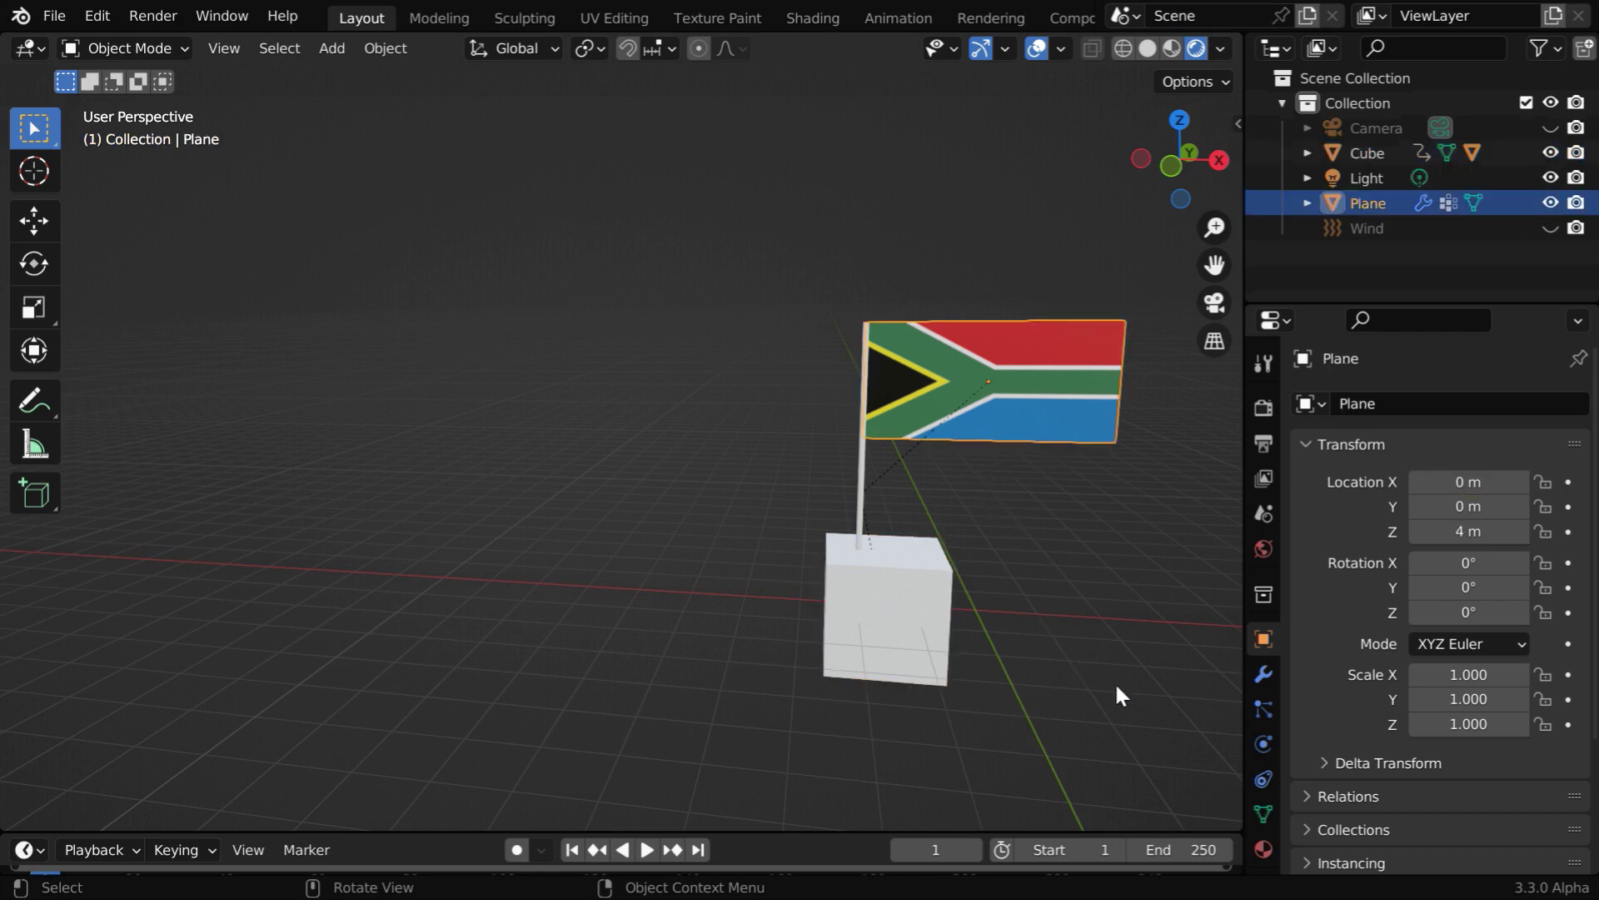
# Delete the flag's existing cloth bakes and rebake all dynamics for 250 frames.
pyautogui.click(1263, 742)
pyautogui.scroll(-2, 1337, 735)
pyautogui.scroll(-11, 1341, 732)
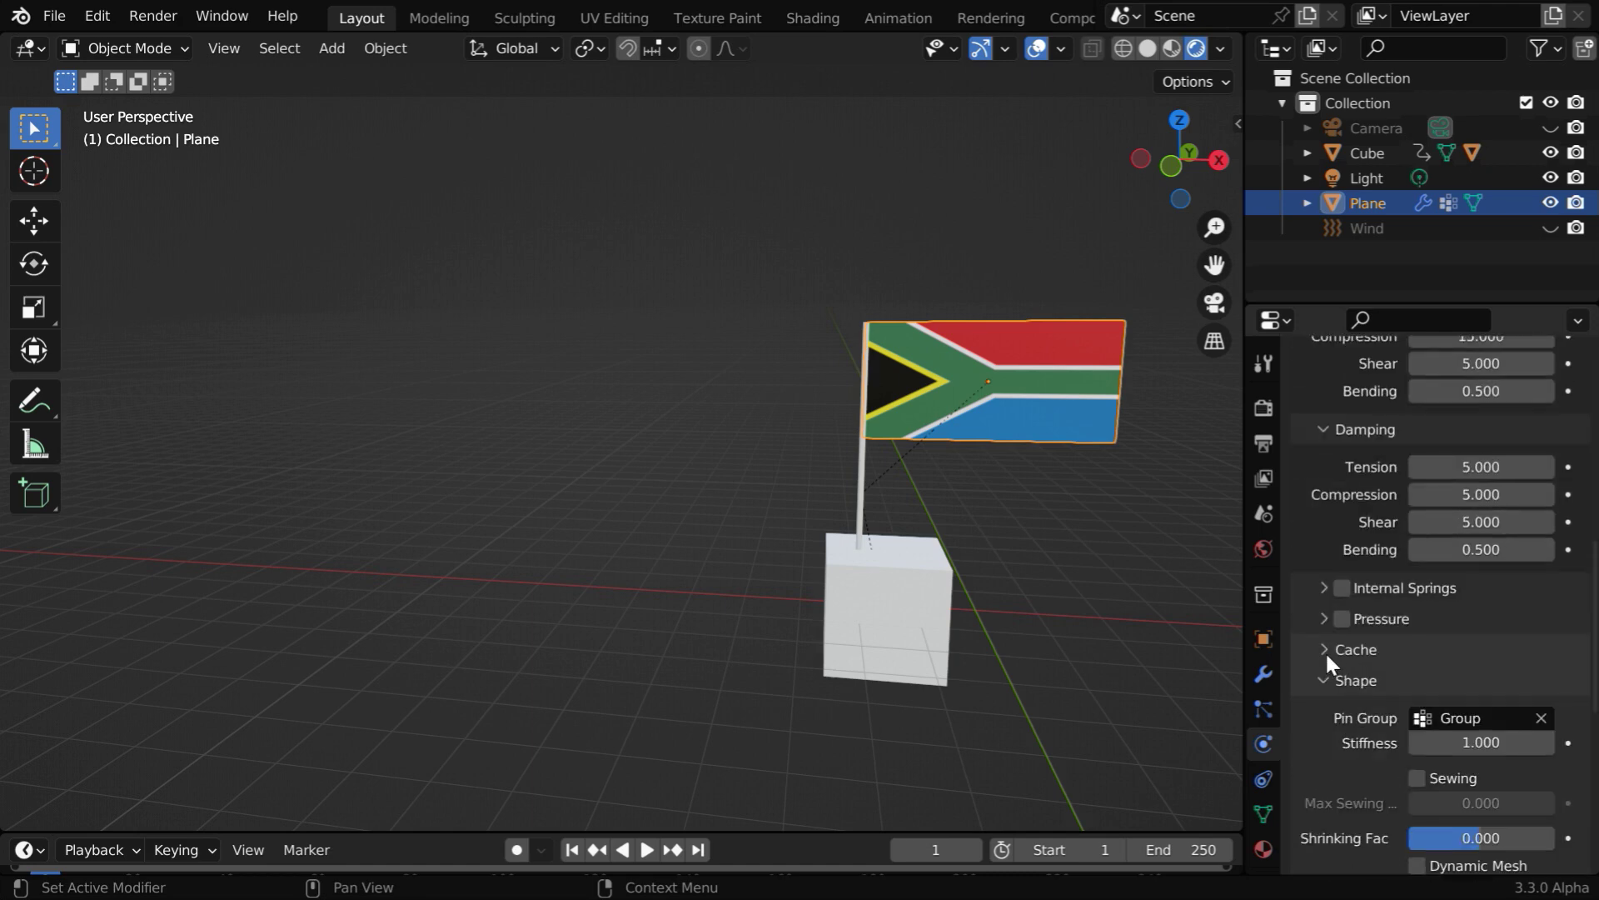
pyautogui.click(1326, 650)
pyautogui.scroll(-8, 1383, 697)
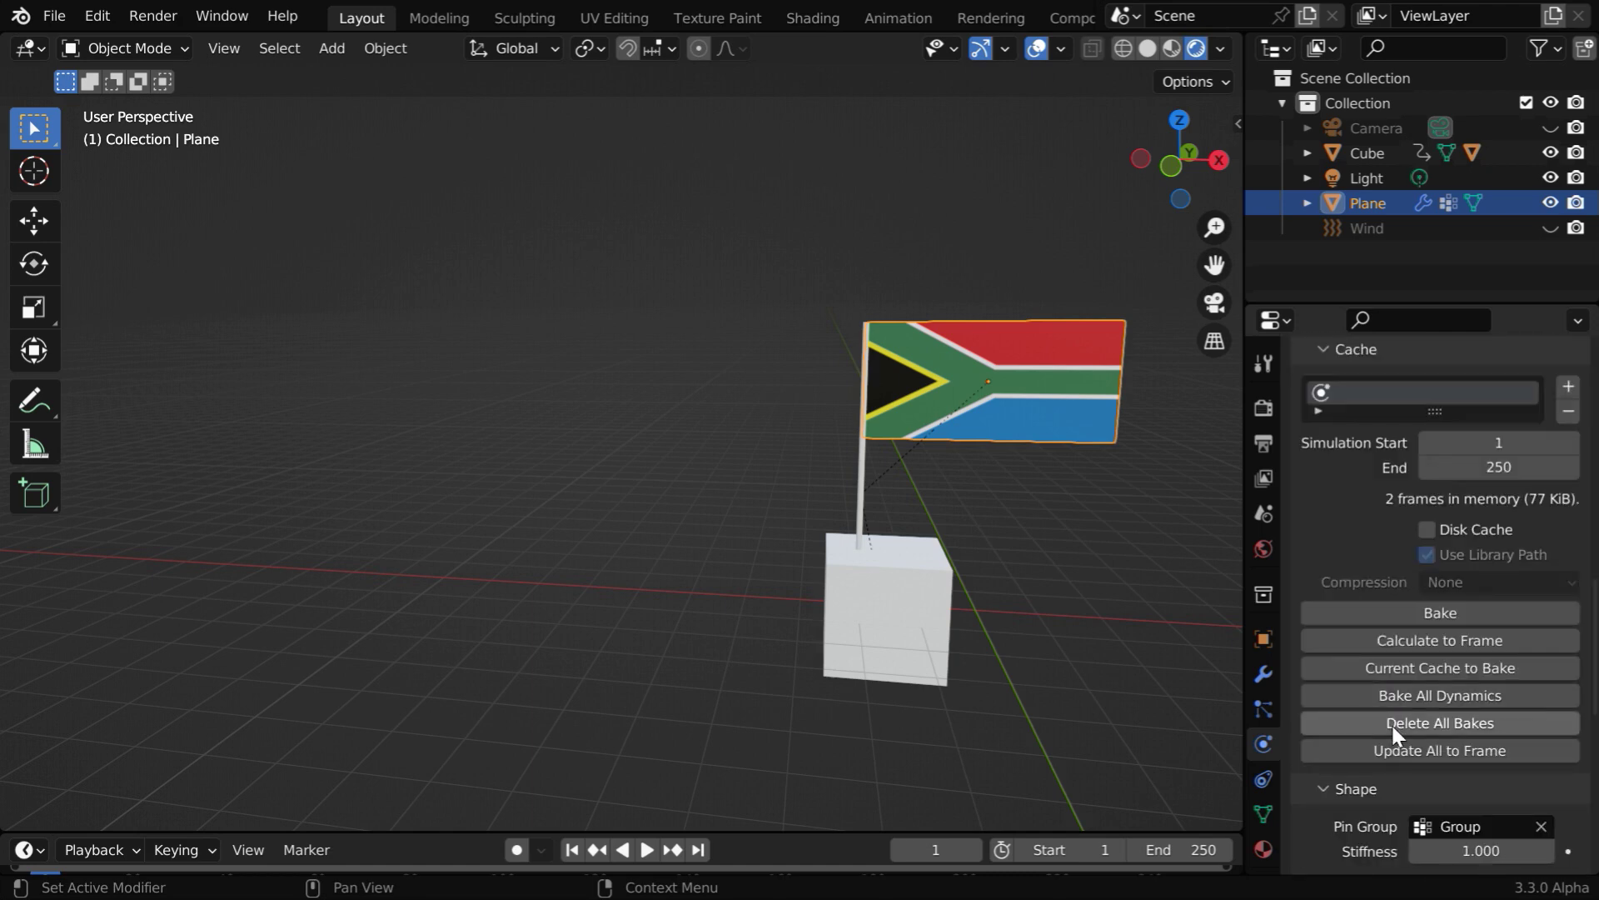
pyautogui.click(1470, 722)
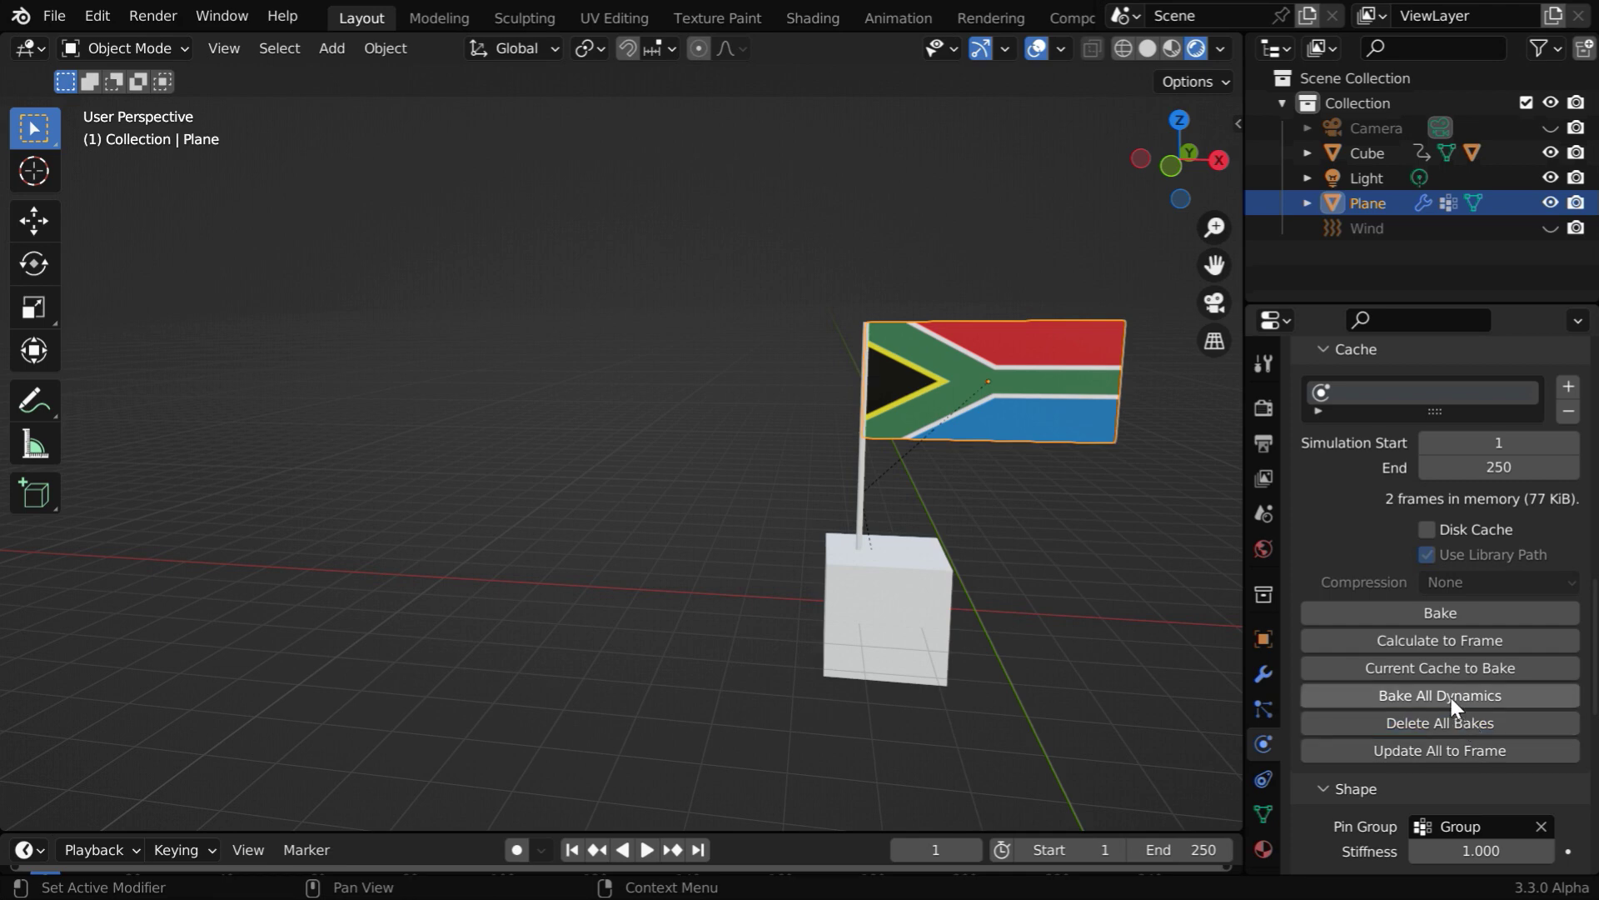
pyautogui.click(1450, 698)
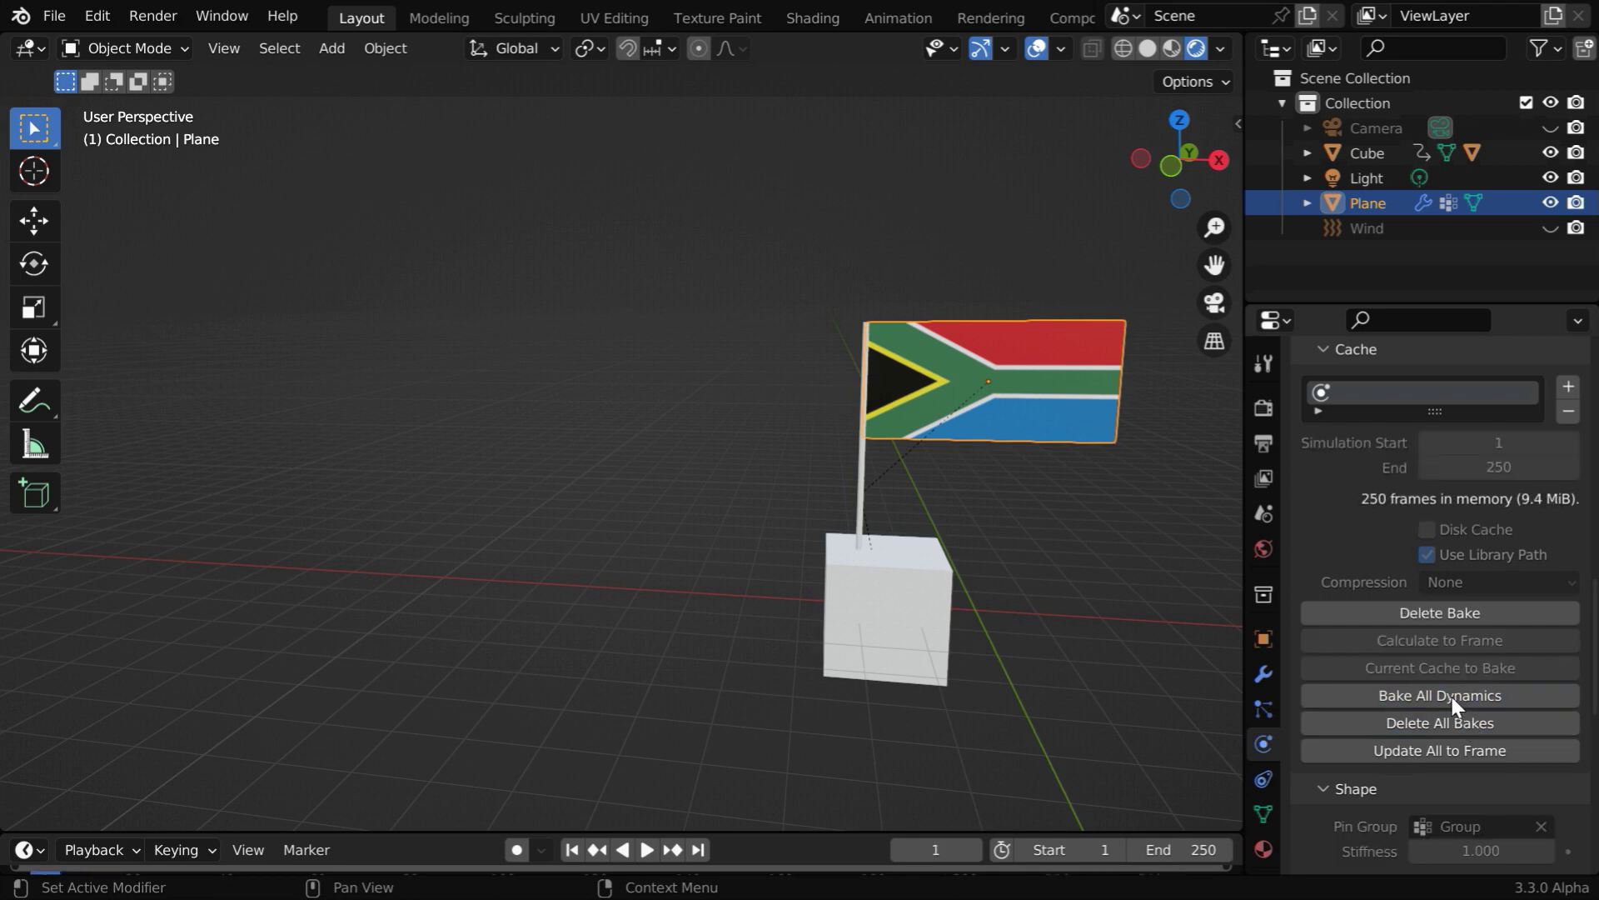
pyautogui.click(708, 820)
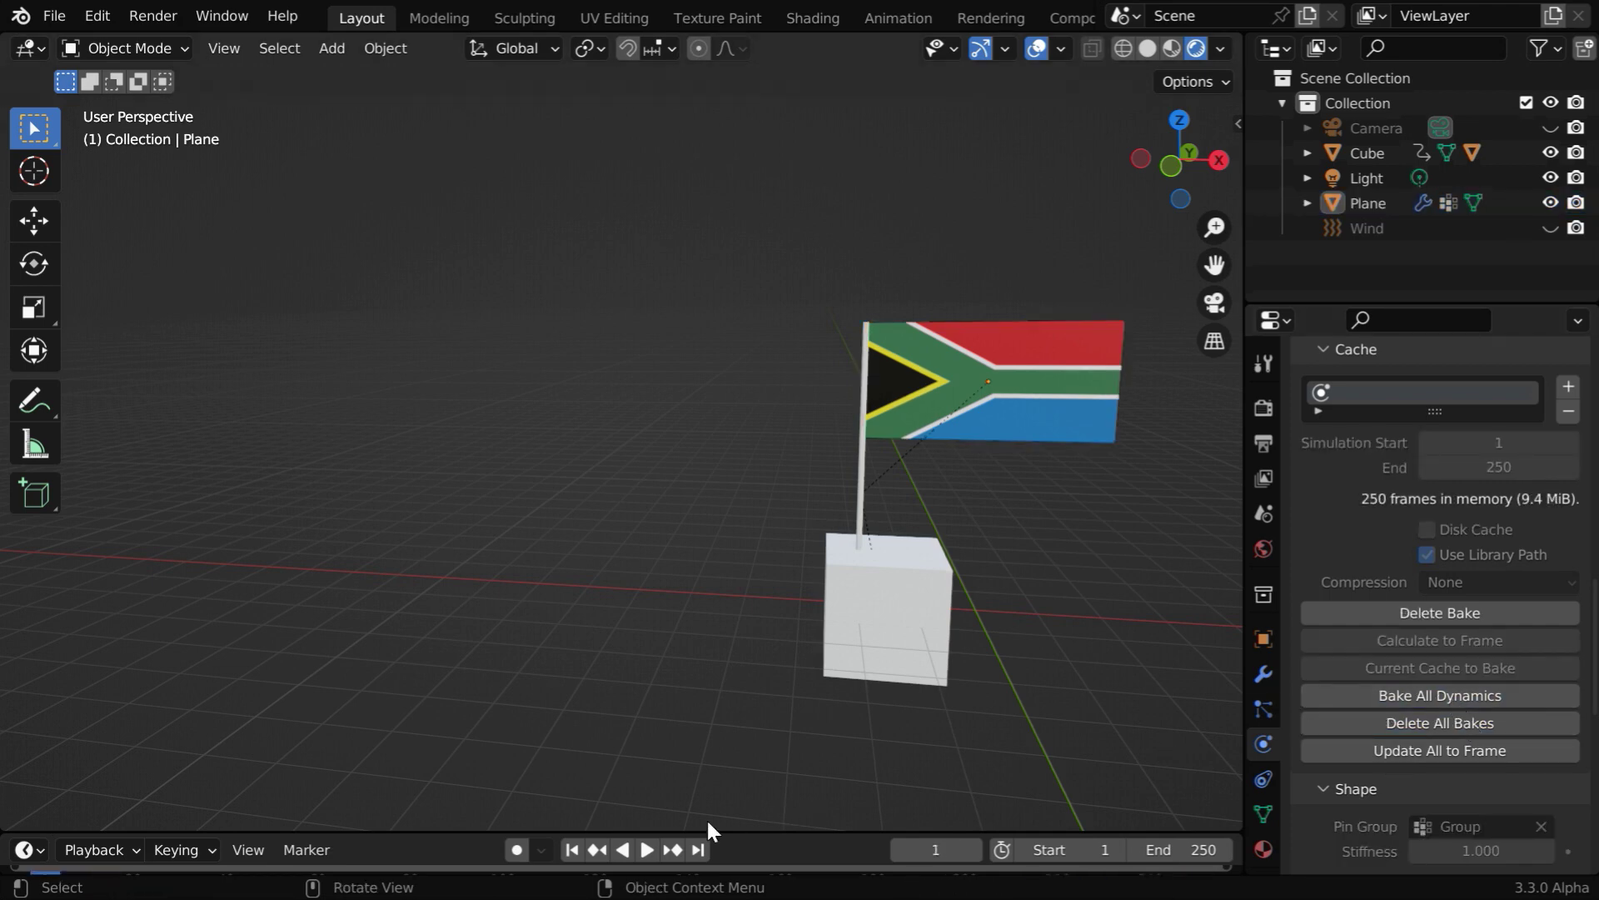
pyautogui.click(639, 853)
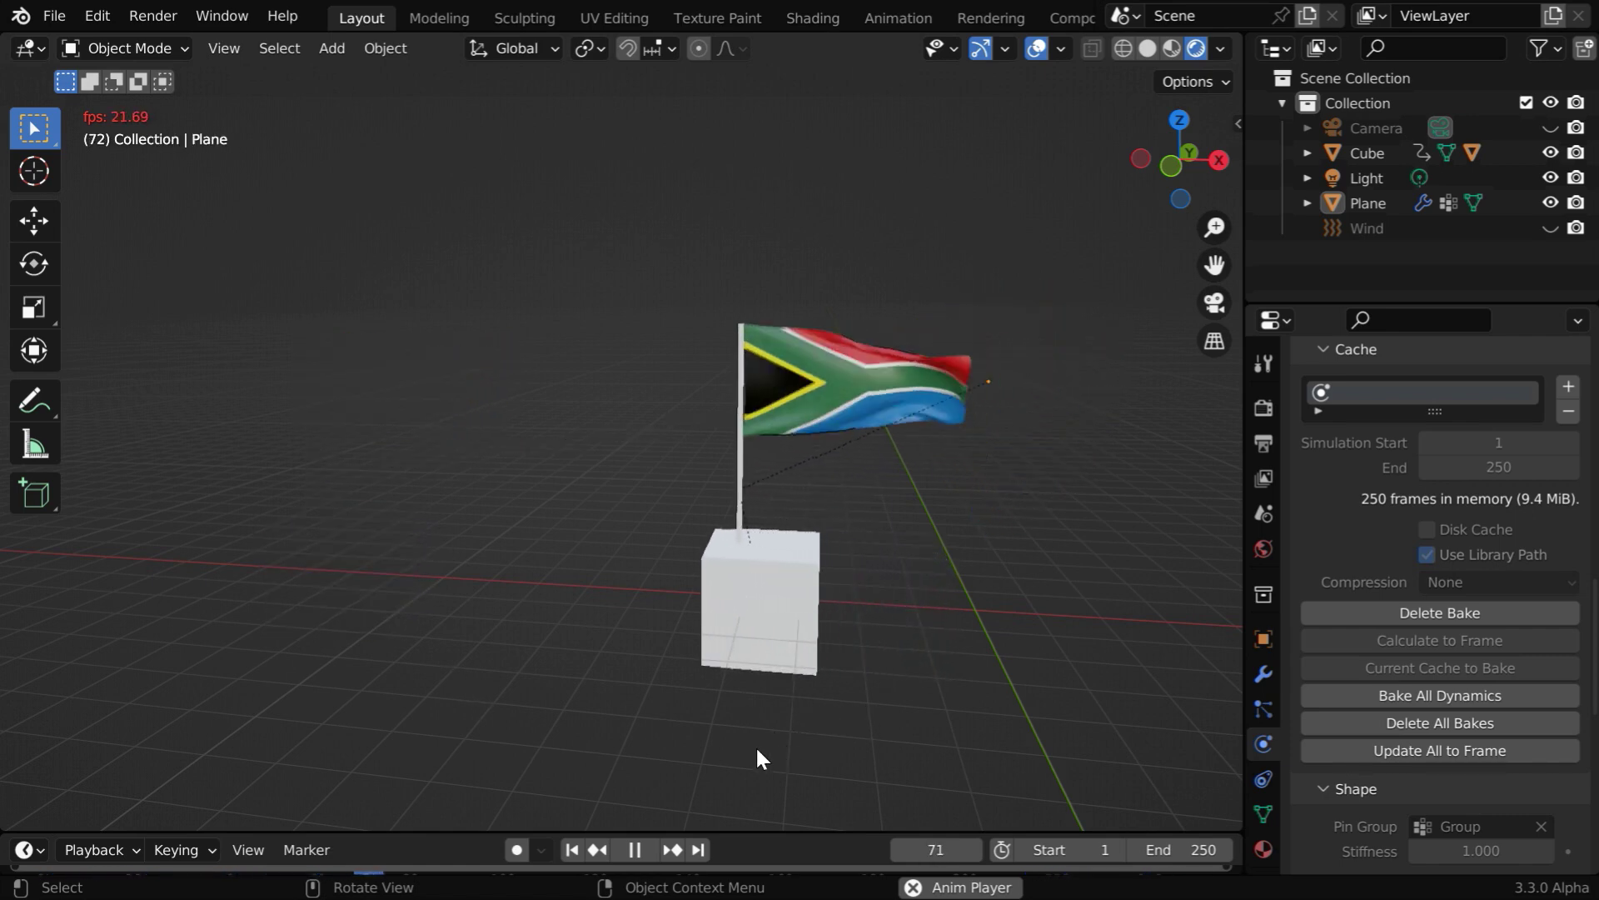
pyautogui.click(635, 850)
pyautogui.click(578, 852)
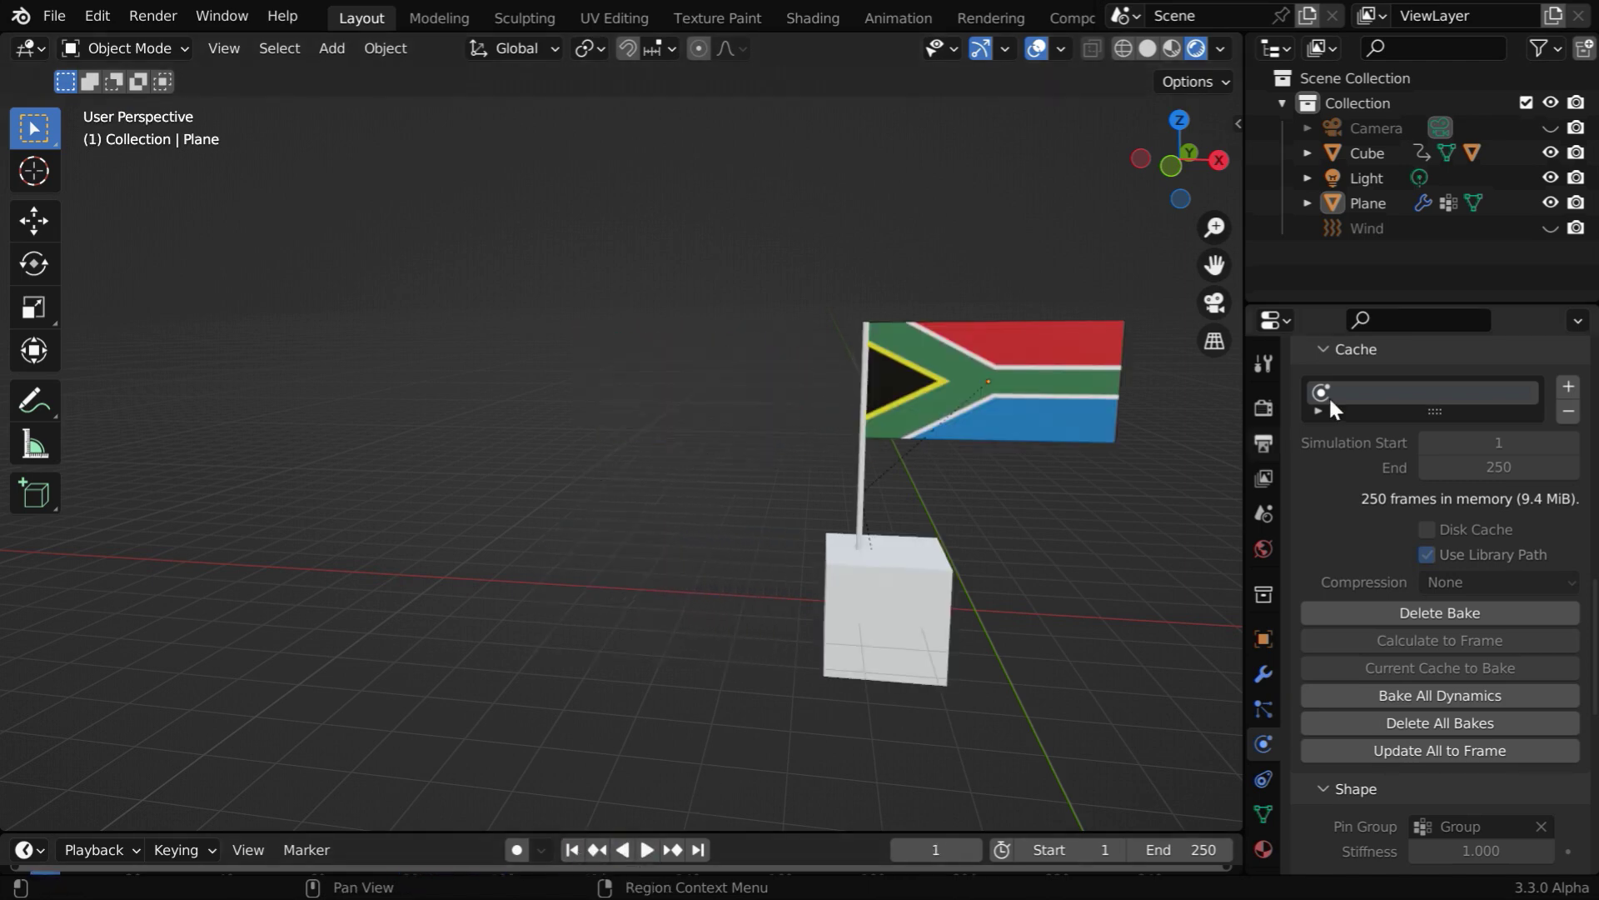